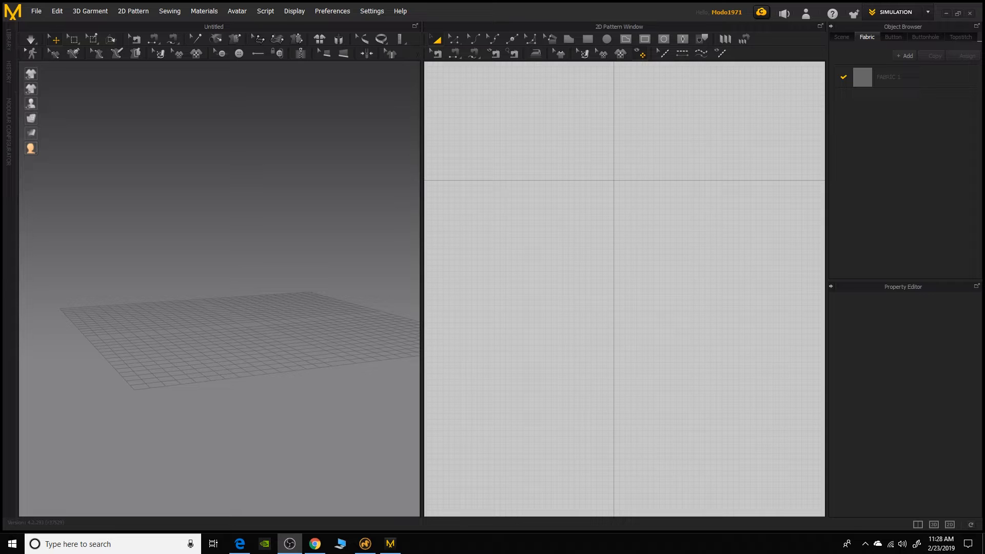
- Switch to the Modo scene, select both bag meshes and enable Polygons mode
click(364, 544)
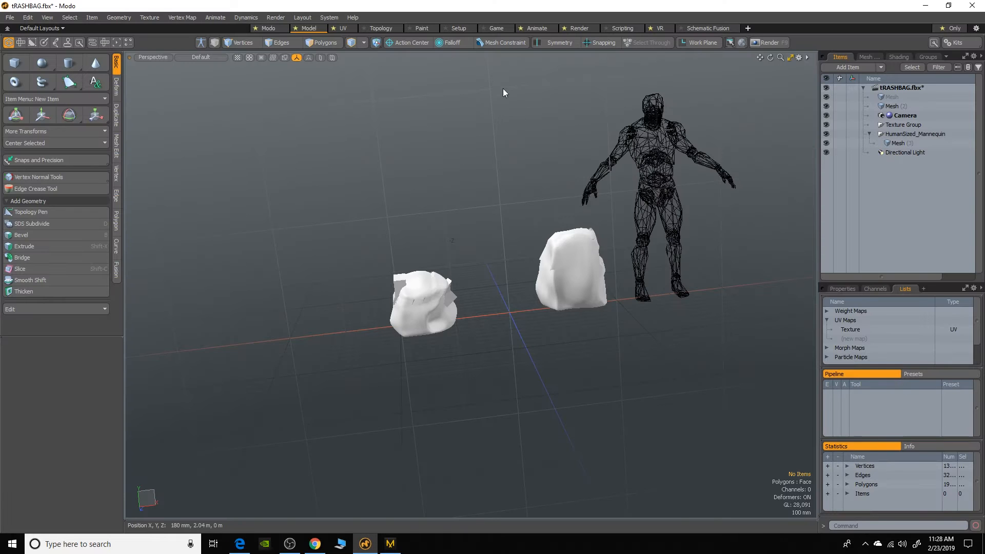
scroll(581, 259, up, 3)
scroll(655, 144, down, 2)
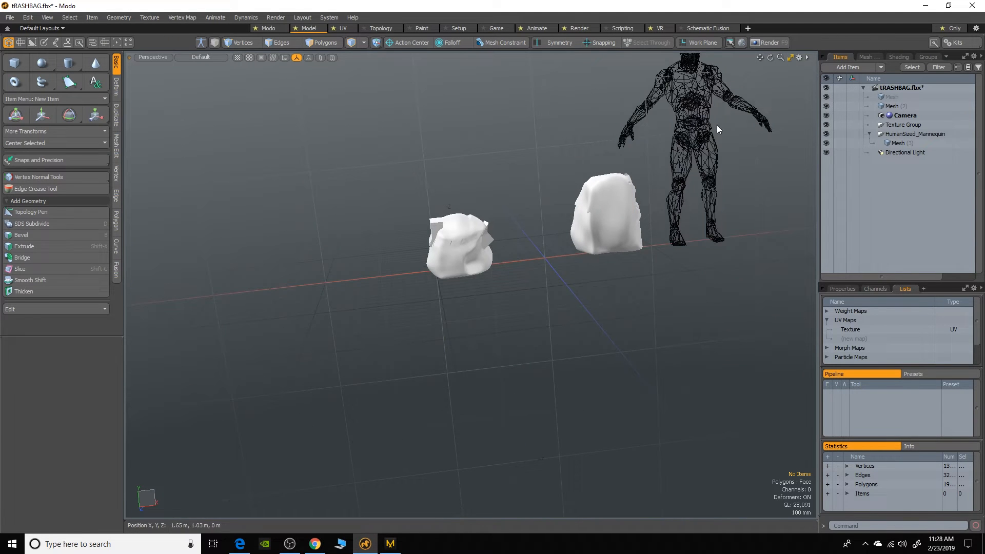
scroll(716, 126, down, 2)
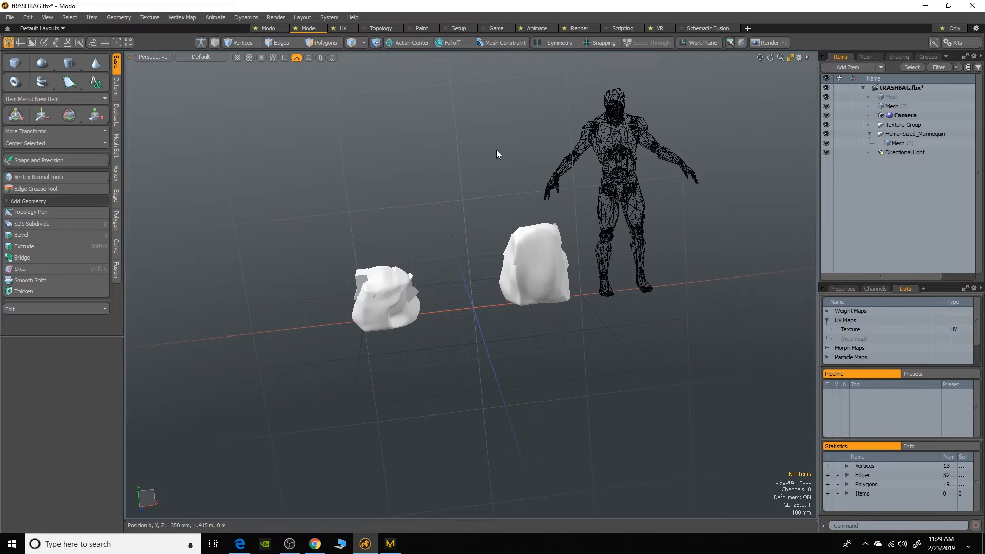
scroll(387, 237, up, 3)
mouse_move(441, 264)
alt+mouse_down()
mouse_move(501, 237)
mouse_move(573, 300)
alt+mouse_up()
alt+drag(441, 372, 435, 365)
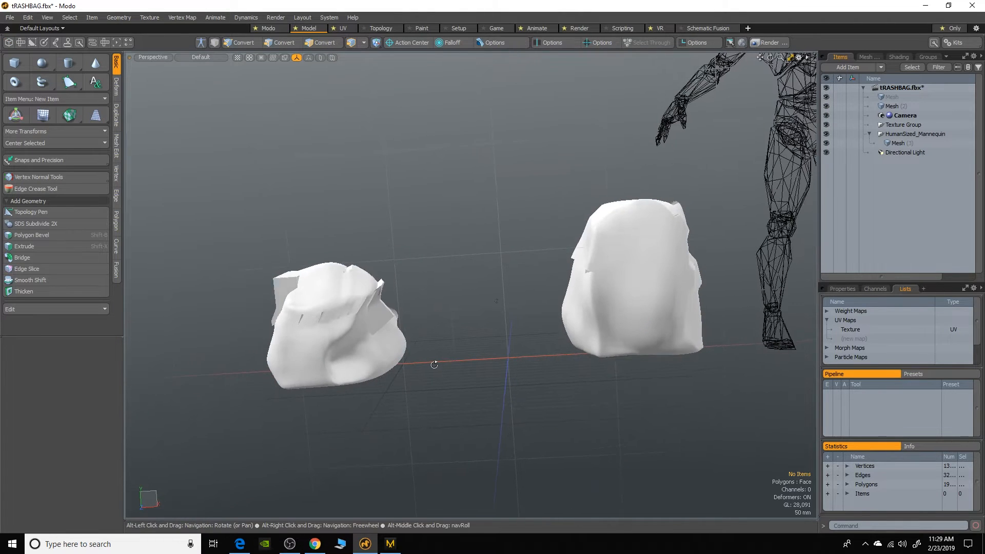
double_click(535, 296)
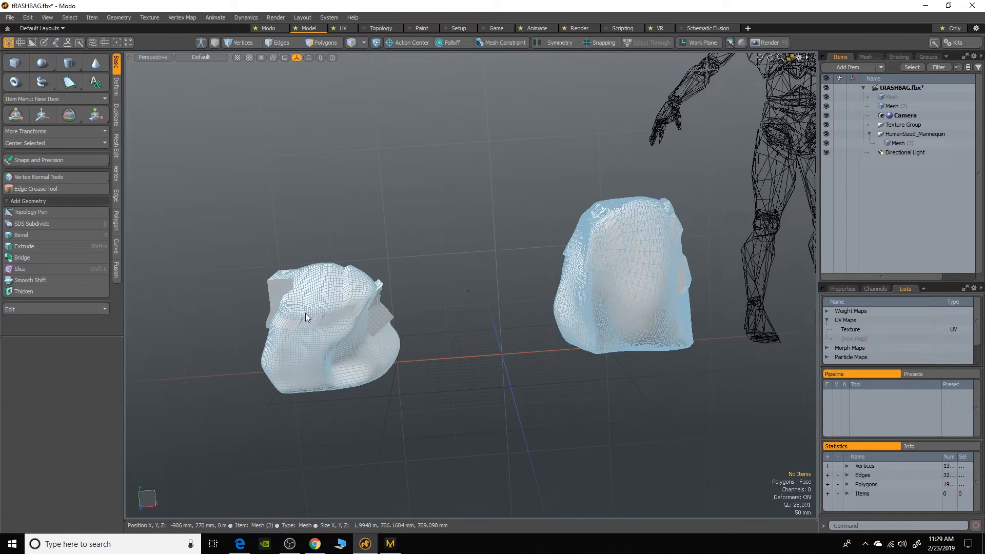
double_click(316, 311)
click(324, 43)
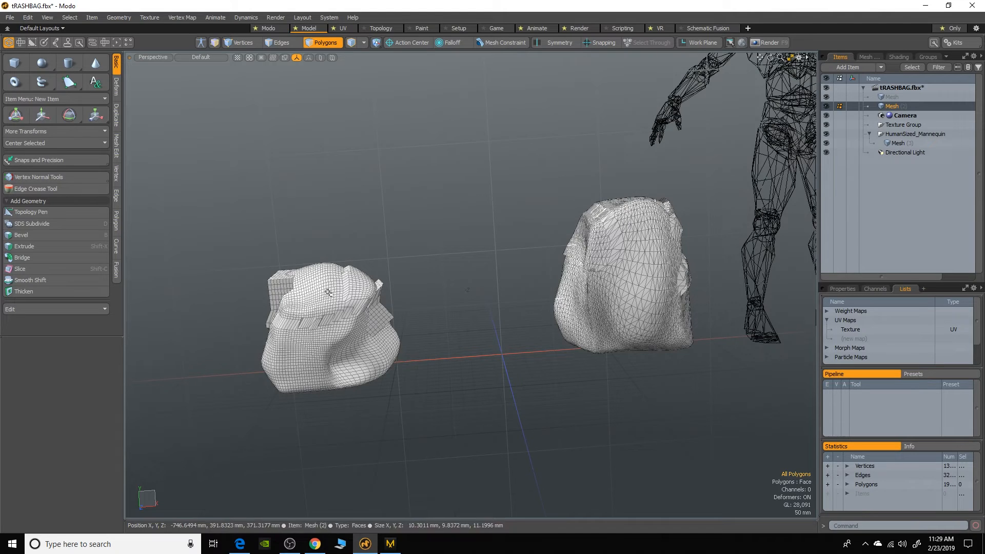
- Orbit the viewport to view the bags and mannequin from several angles
key(alt)
alt+drag(475, 253, 368, 266)
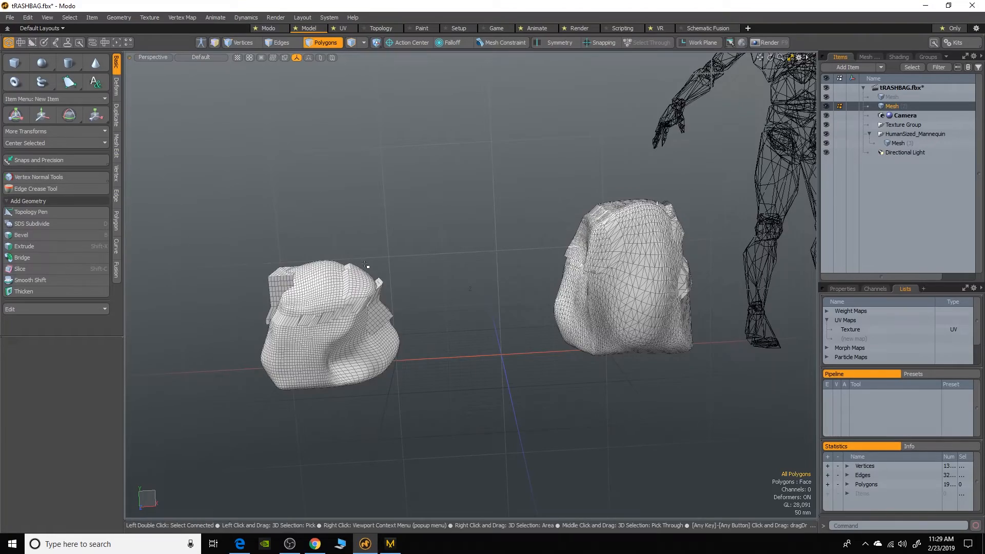
mouse_move(367, 266)
alt+mouse_down()
mouse_move(289, 279)
mouse_move(289, 265)
mouse_move(442, 362)
alt+mouse_up()
scroll(289, 269, up, 3)
scroll(289, 269, down, 3)
scroll(346, 307, up, 4)
scroll(346, 308, down, 4)
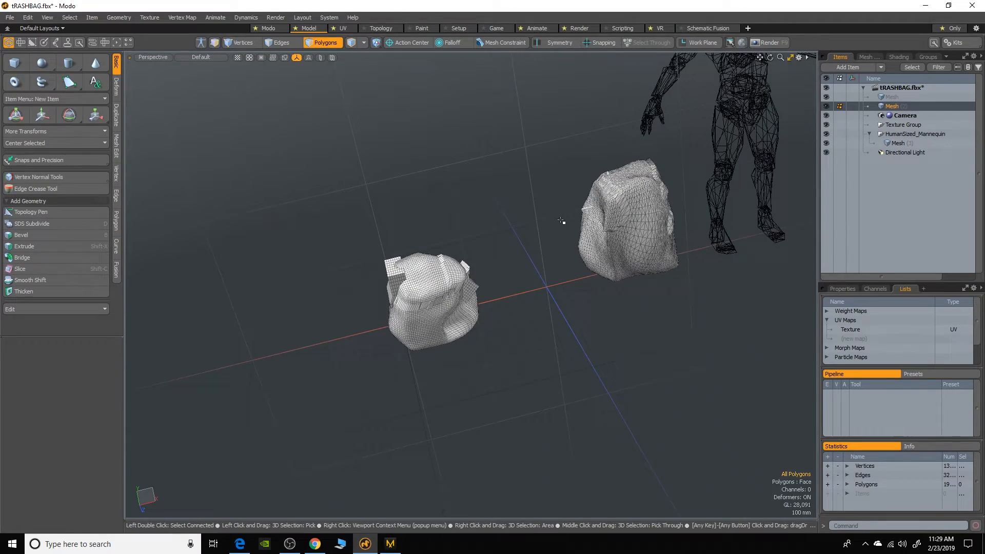
mouse_move(561, 222)
alt+mouse_down()
mouse_move(621, 205)
mouse_move(558, 264)
alt+mouse_up()
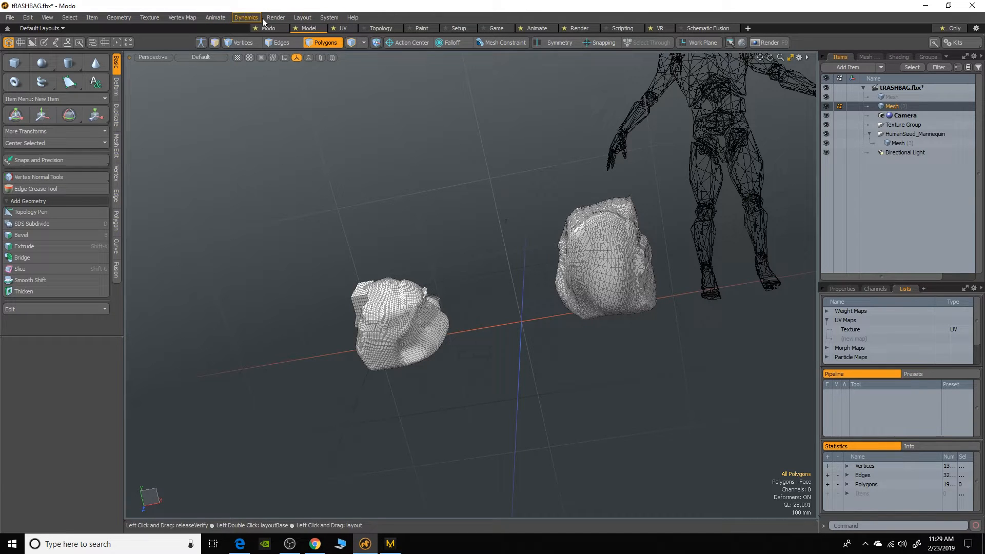
- Review the FBX I/O export units in Modo's preferences, leaving millimetres unchanged
click(329, 17)
click(338, 27)
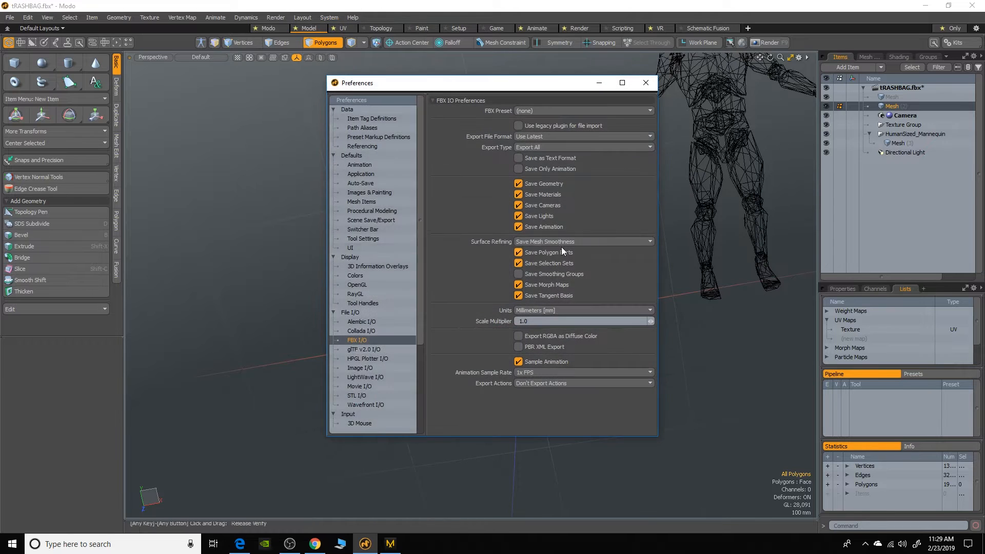
click(357, 341)
click(554, 310)
click(555, 309)
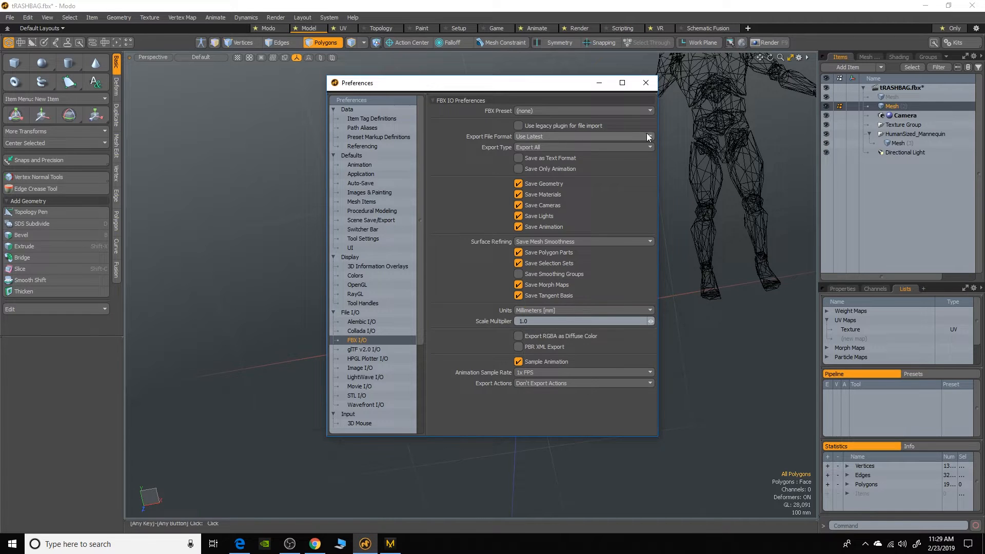
click(645, 83)
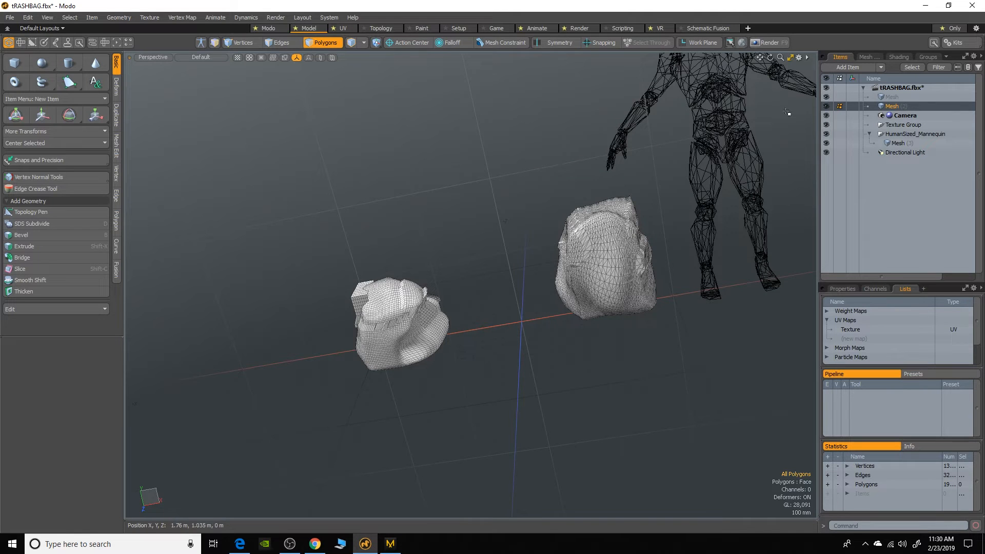
- Export the selected bag mesh layer as an Autodesk FBX 2018 file and save it
right_click(890, 108)
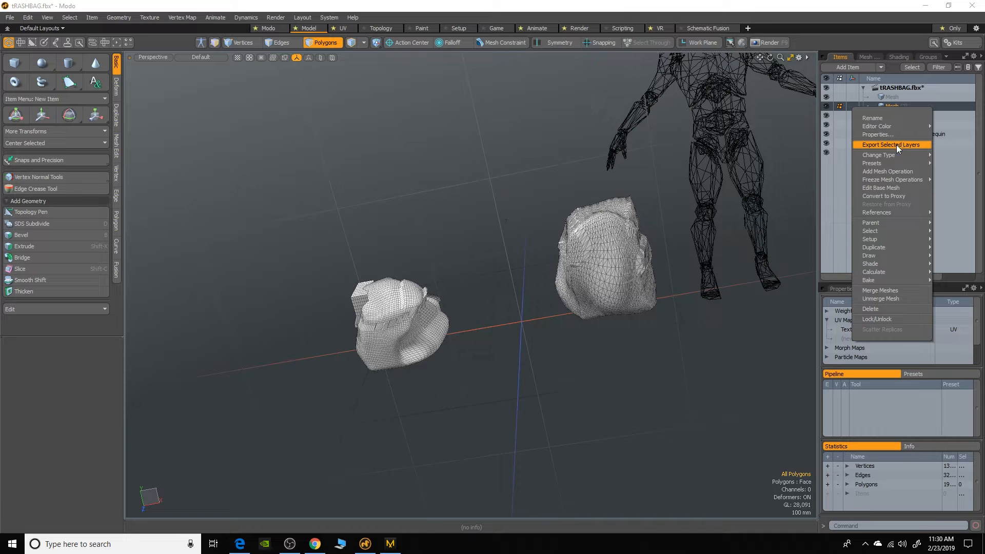
click(896, 144)
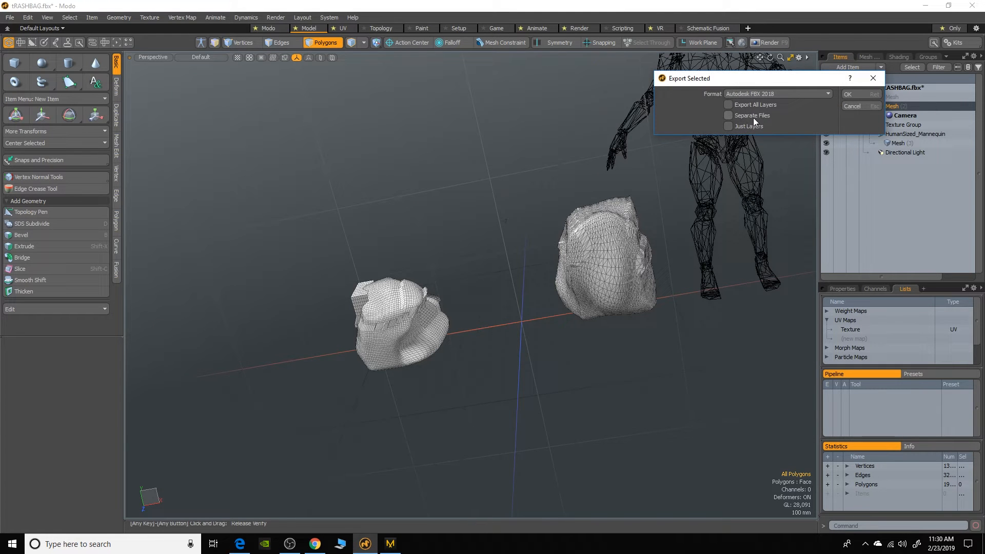
click(860, 95)
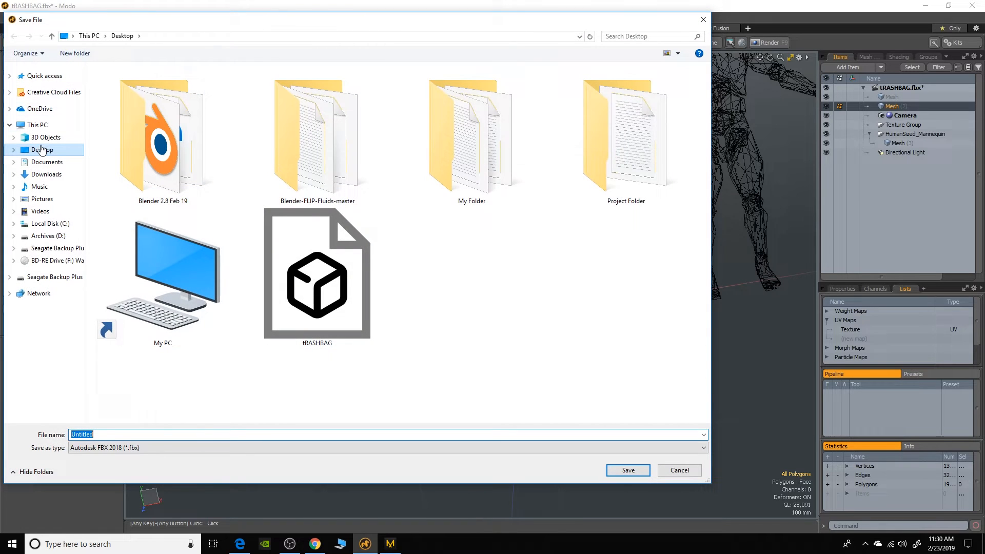
text(L)
text(owpo)
key(Return)
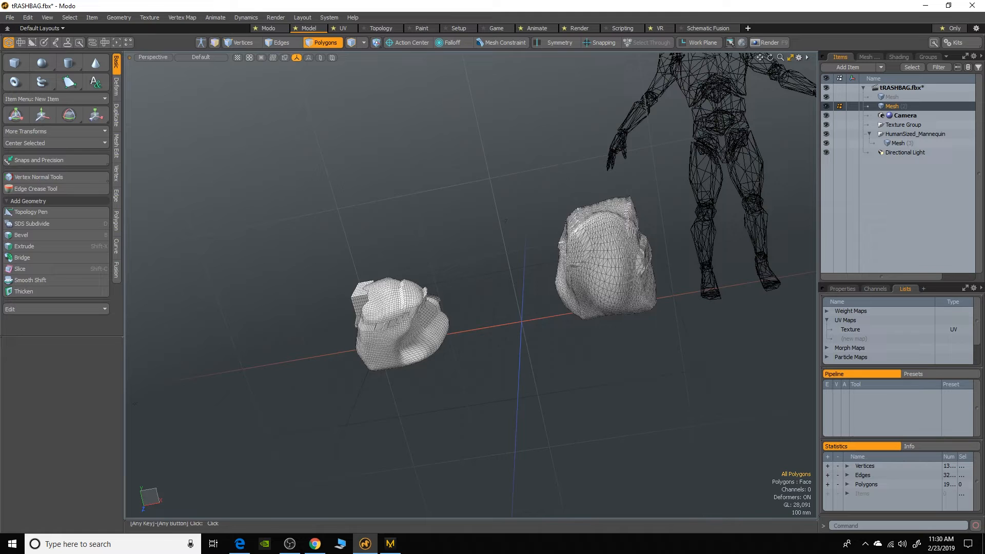
- Import the tRASHBAG FBX into Marvelous Designer at the default millimetre scale
click(391, 544)
click(36, 10)
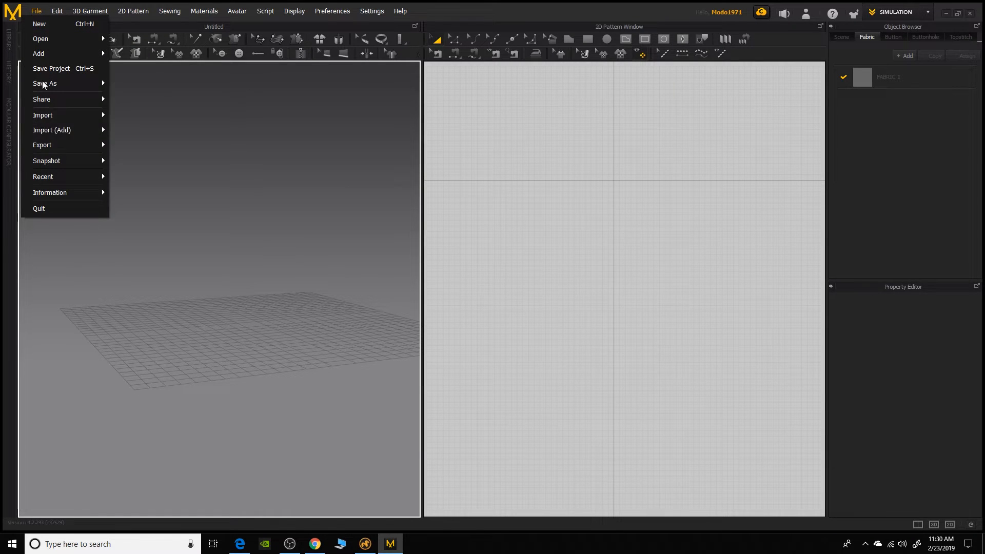
mouse_move(43, 115)
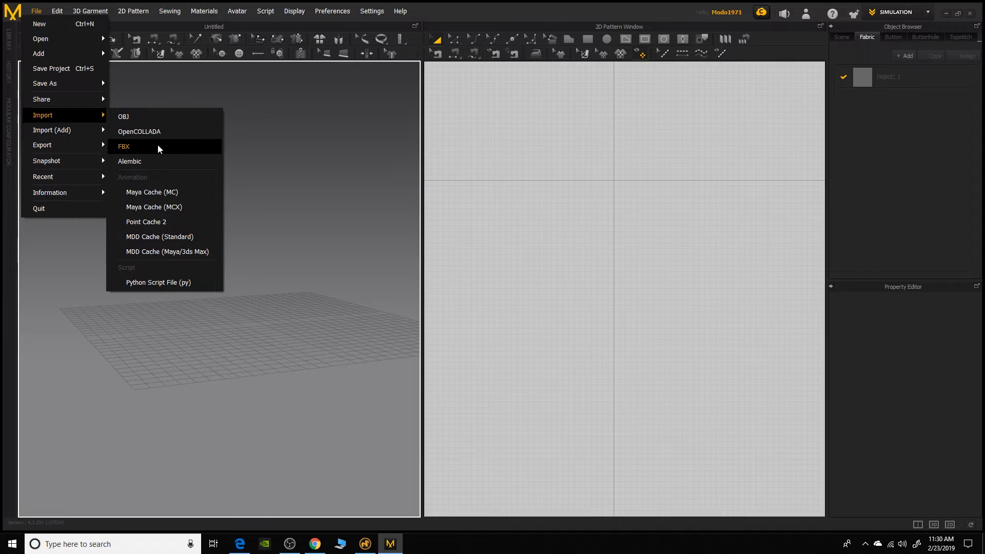
click(158, 145)
scroll(308, 154, down, 3)
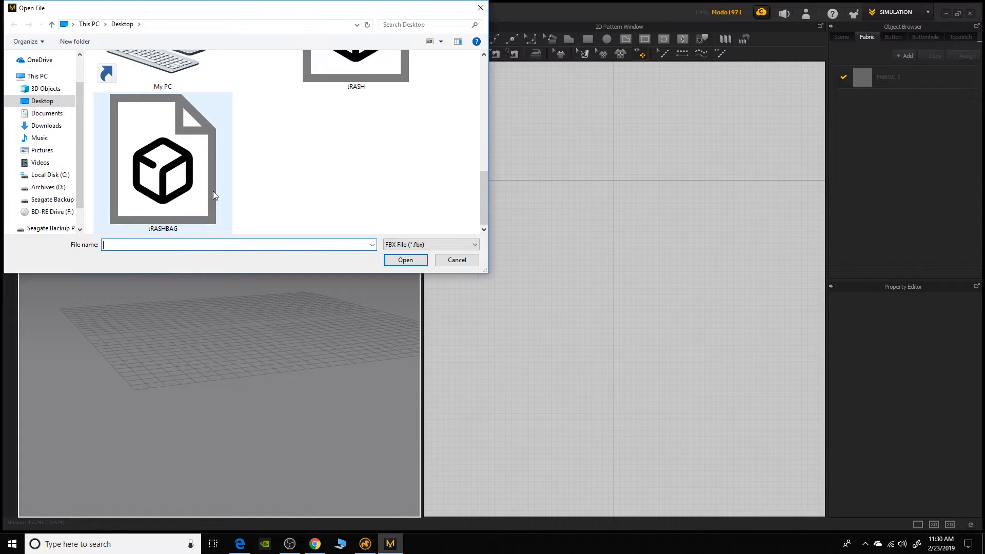
double_click(213, 191)
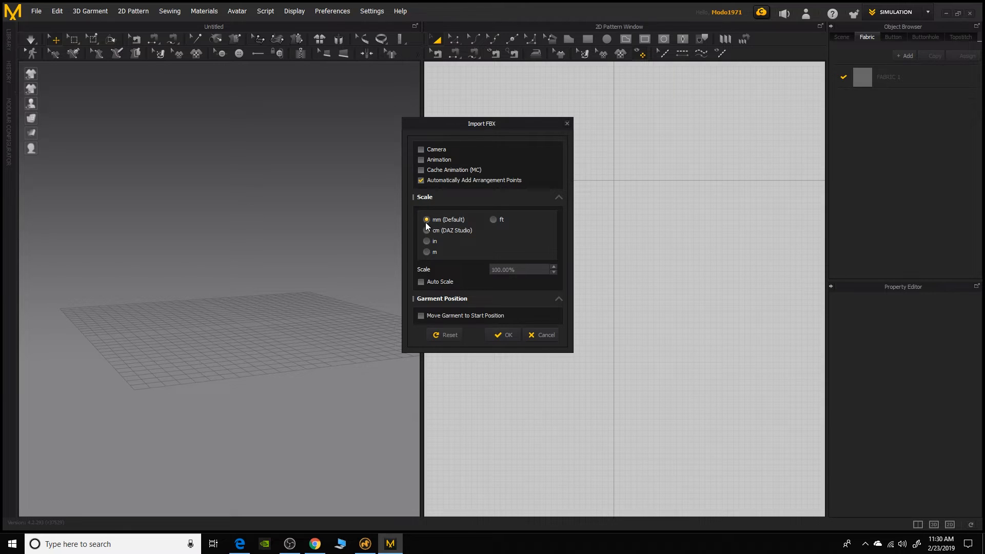
click(499, 335)
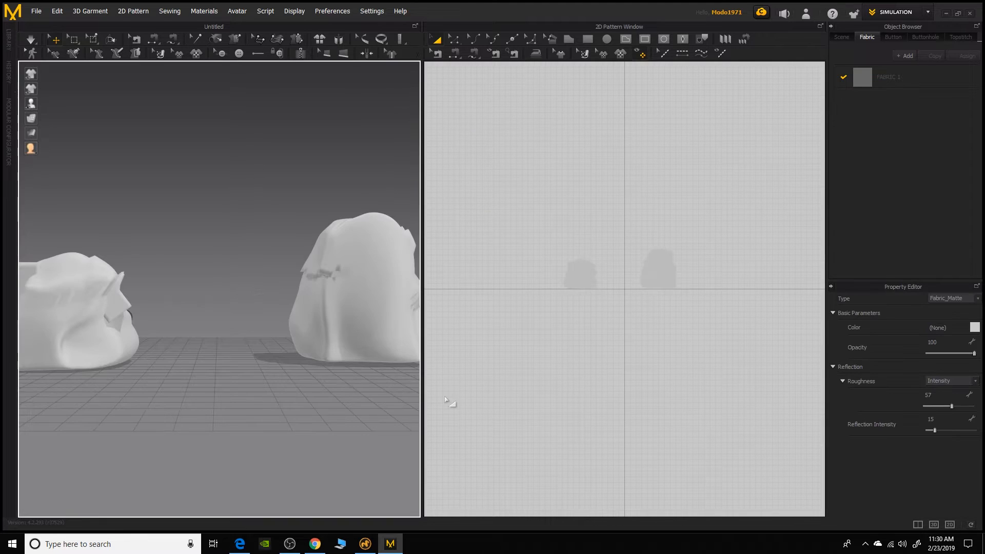
scroll(177, 241, down, 5)
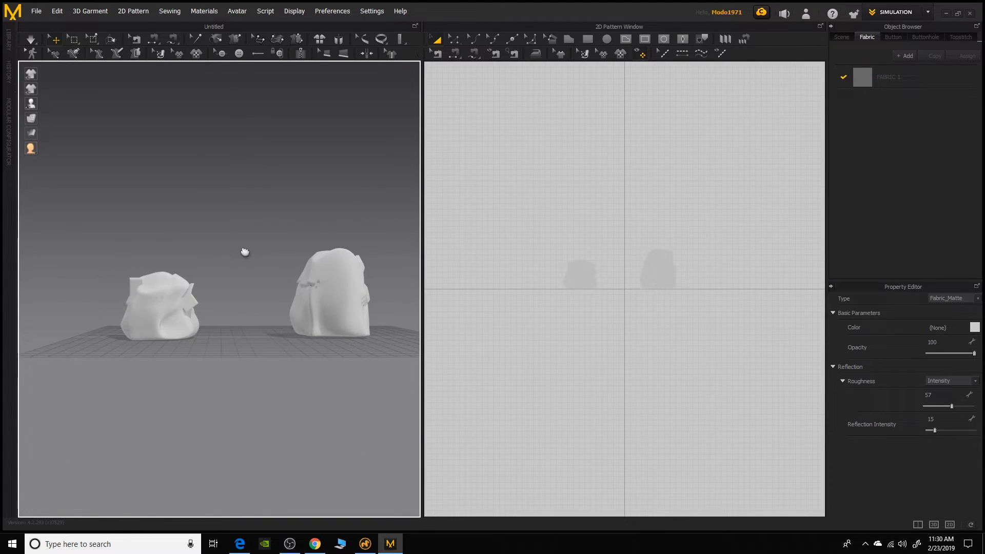
drag(244, 253, 270, 253)
scroll(593, 286, up, 4)
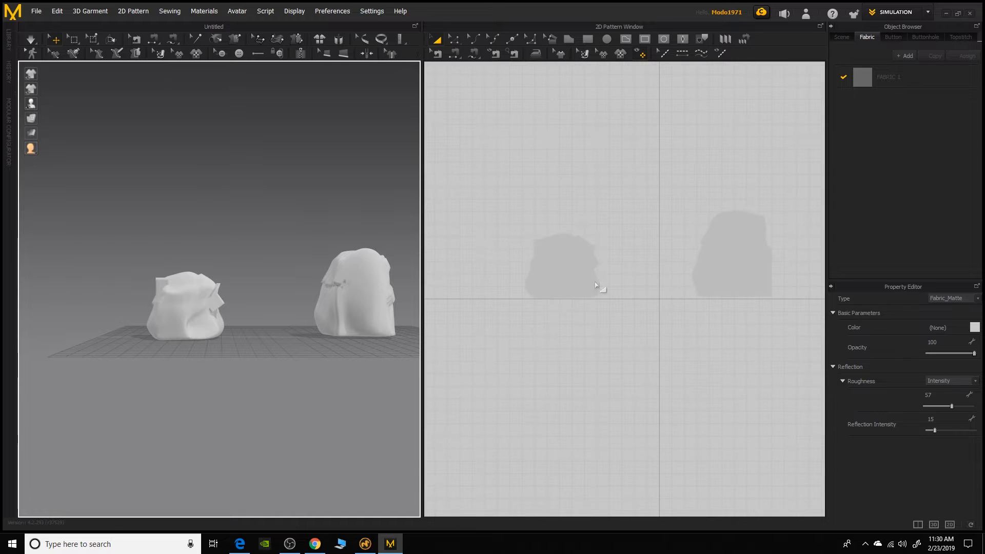
scroll(596, 286, up, 3)
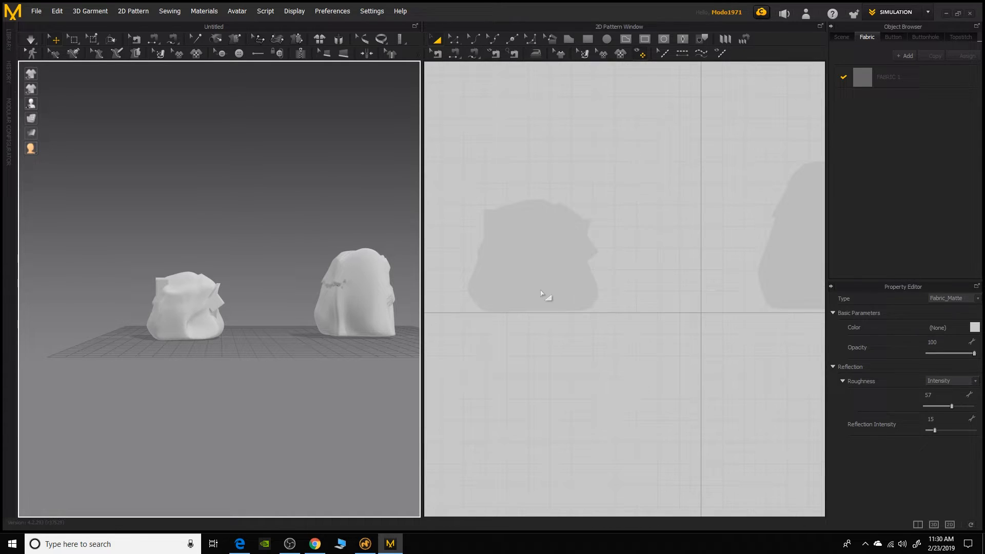
click(198, 317)
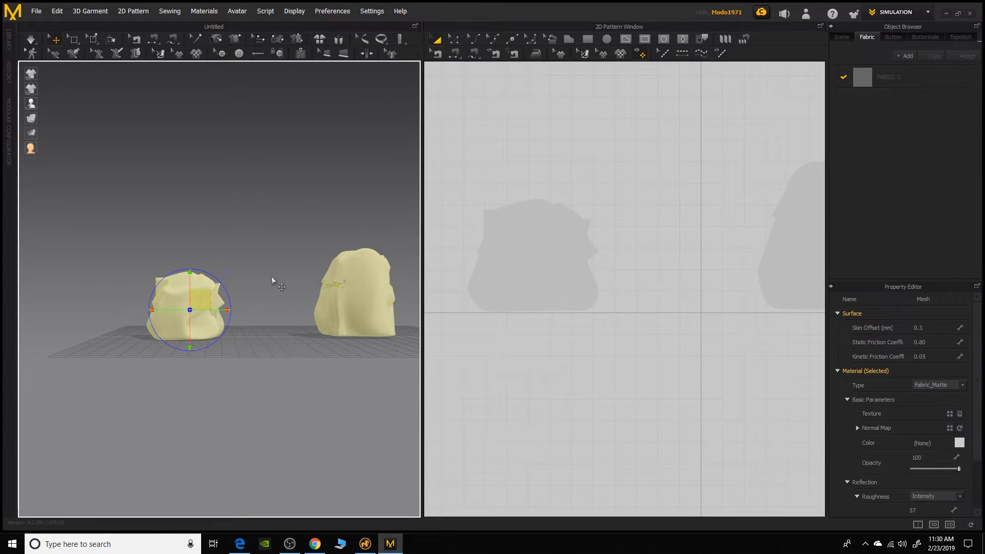
right_drag(273, 282, 231, 282)
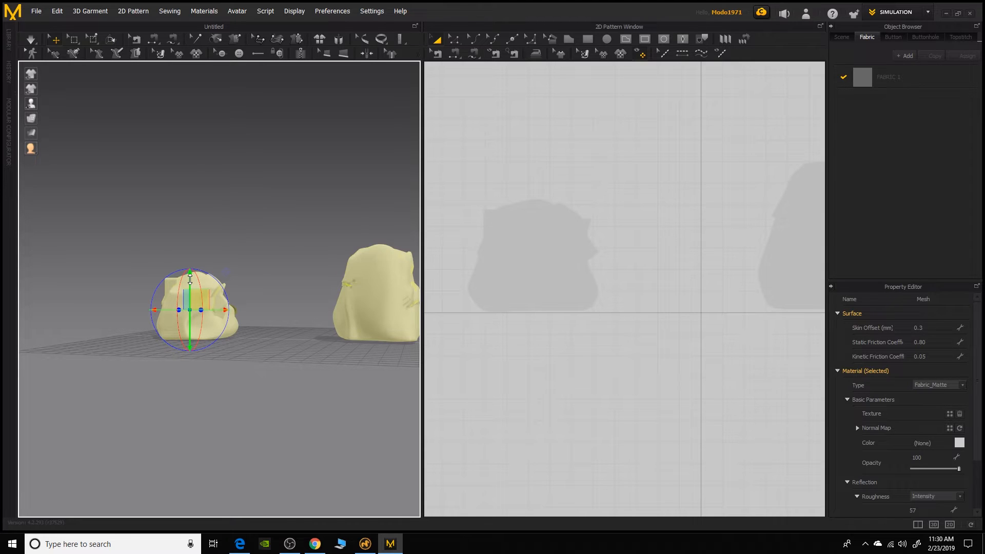
click(277, 246)
scroll(675, 242, up, 3)
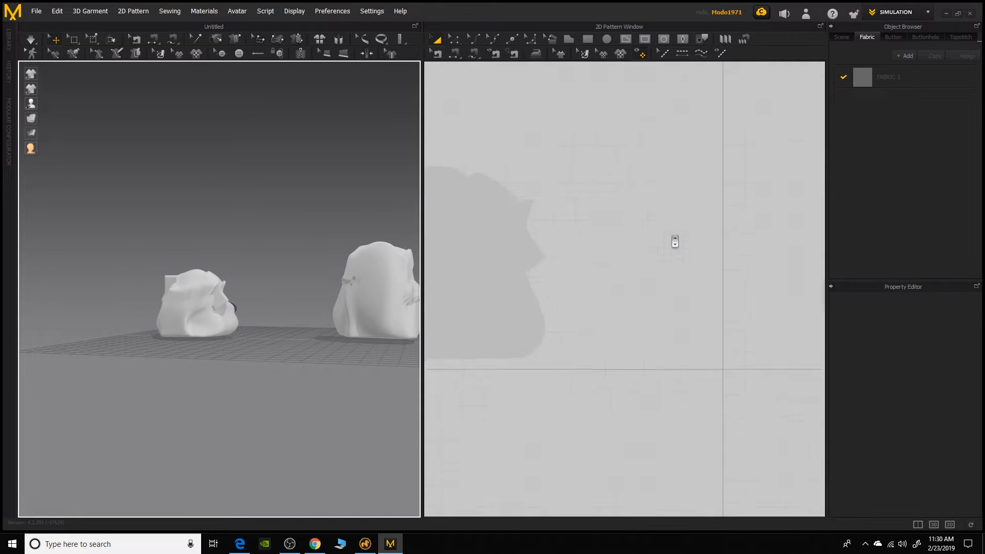
scroll(675, 243, down, 4)
scroll(658, 239, down, 1)
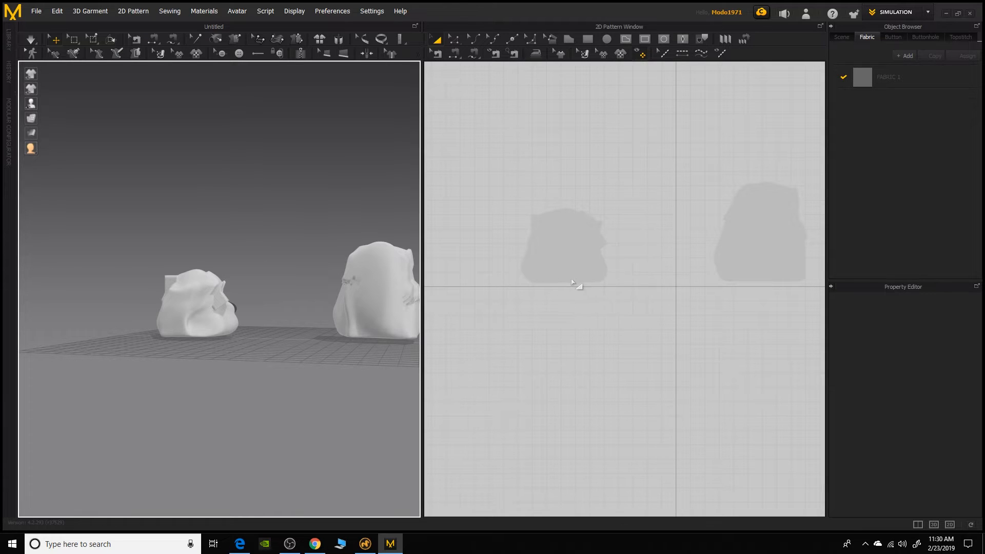
scroll(616, 254, down, 5)
scroll(615, 255, down, 2)
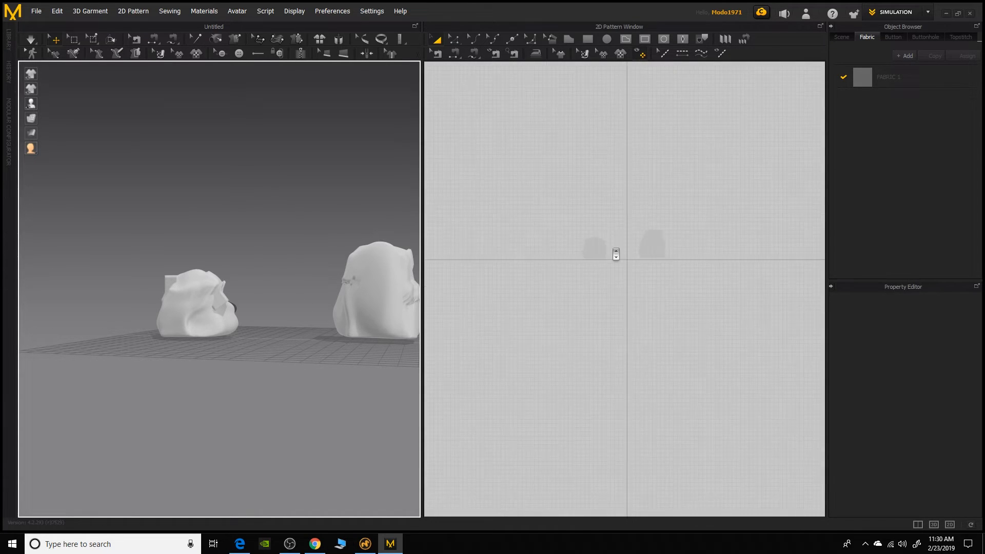
scroll(616, 254, up, 4)
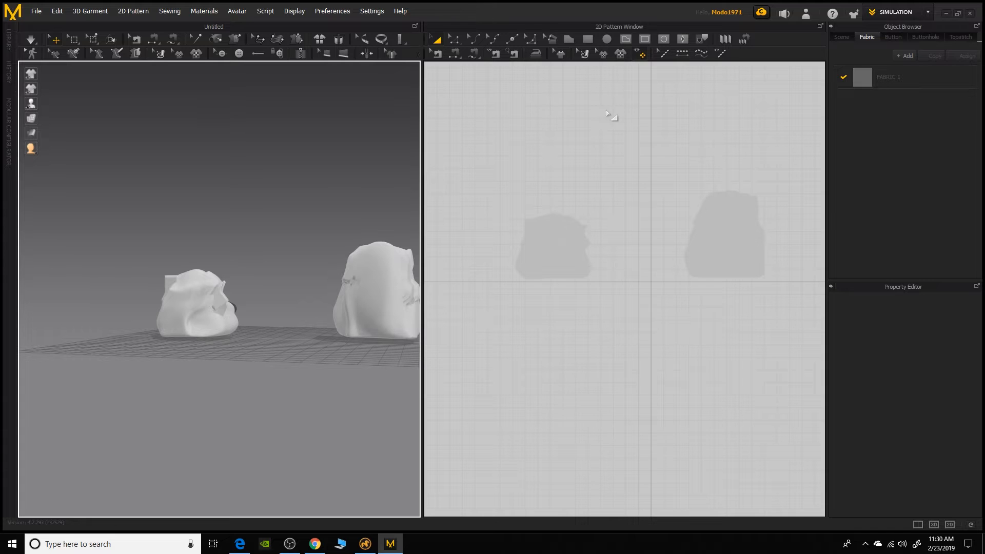
- Draw a rectangular pattern piece in the 2D window and confirm it
click(586, 41)
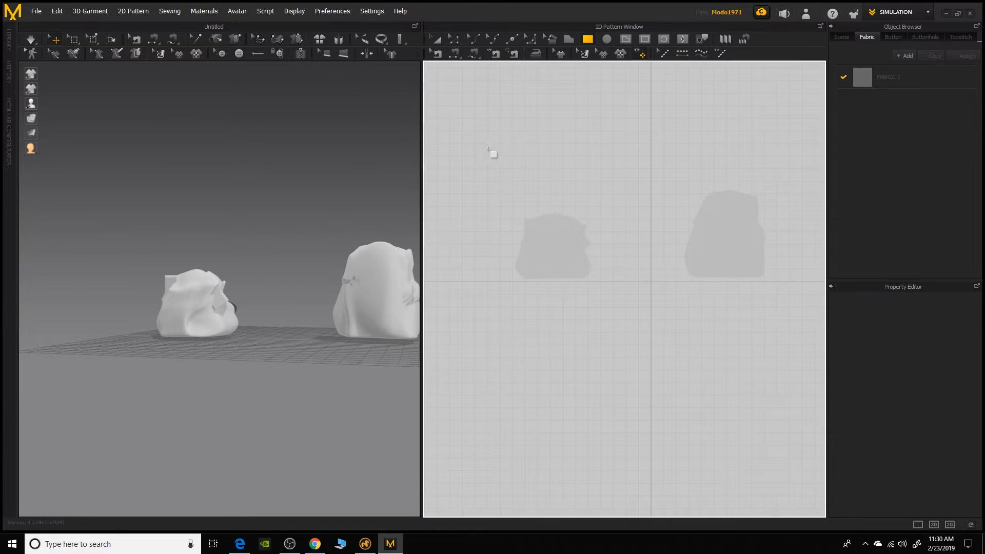
click(490, 145)
drag(491, 152, 615, 287)
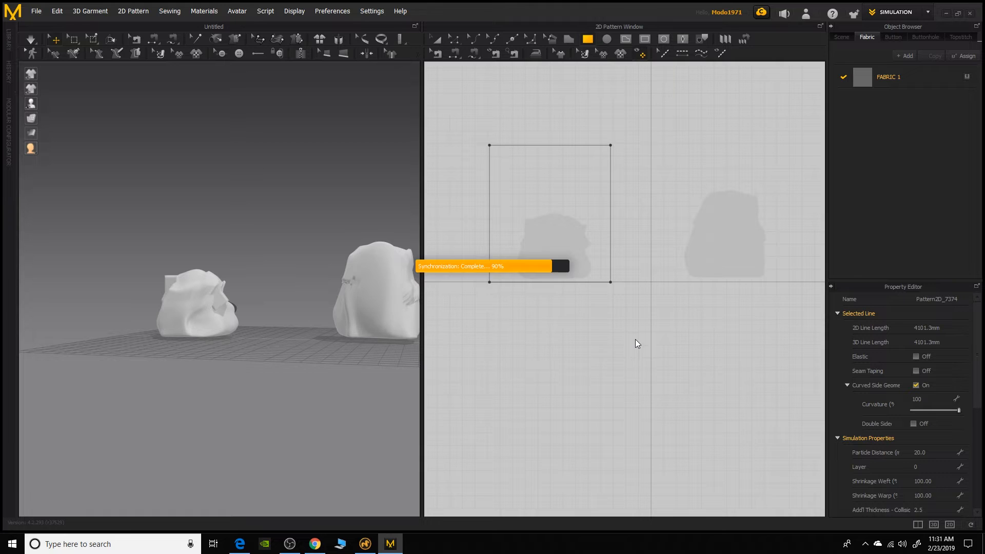
key(Return)
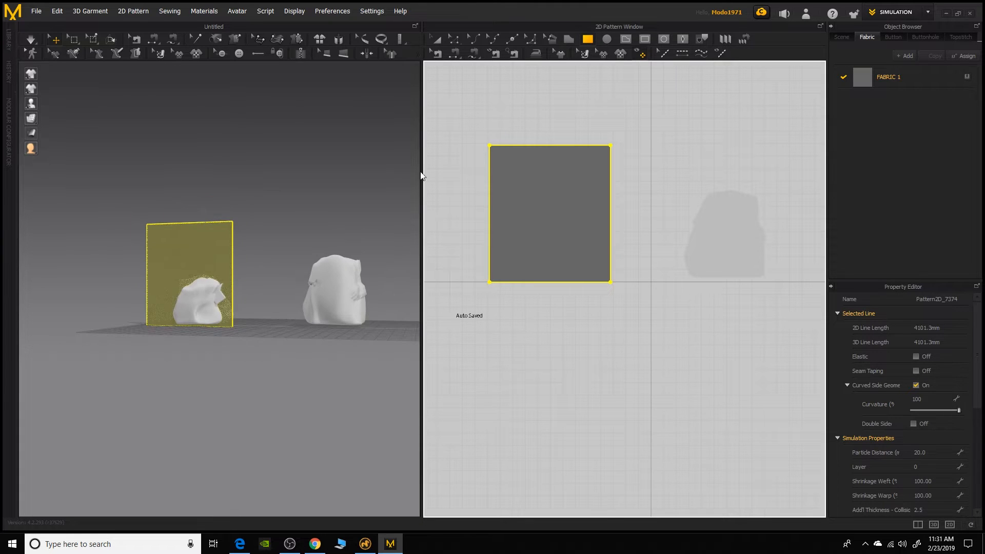
- Move the panel left away from the bag and show the scene as plain shaded surfaces
click(442, 38)
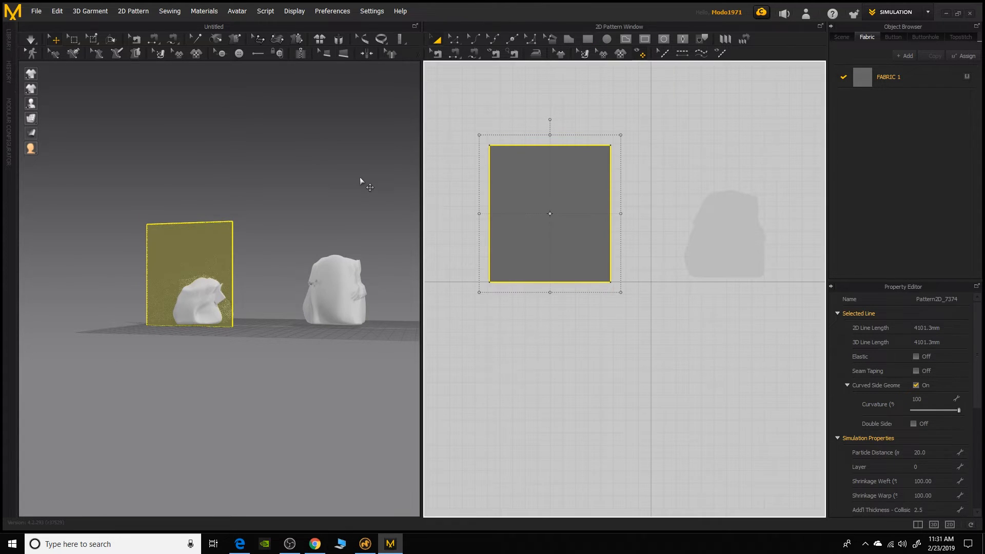
right_drag(359, 177, 319, 223)
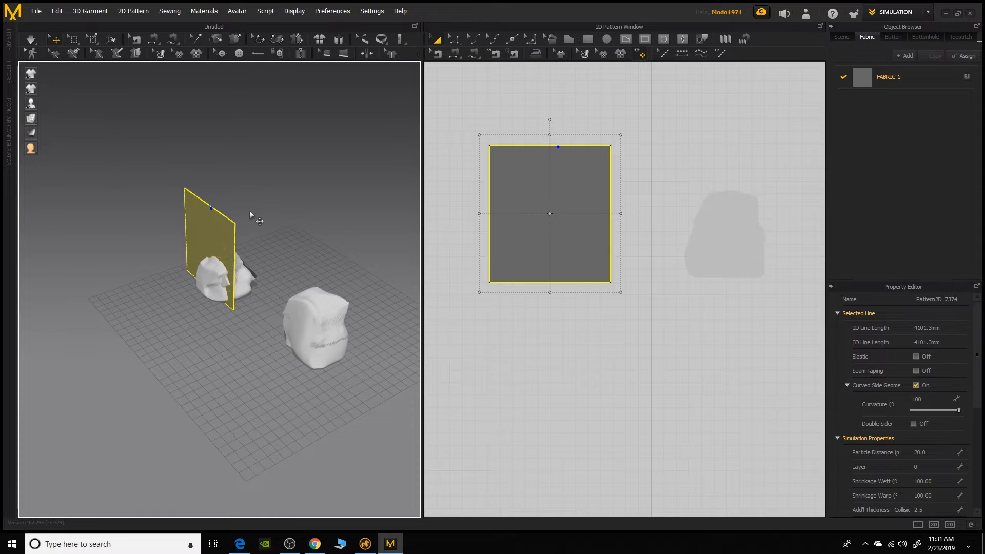
click(57, 39)
click(216, 231)
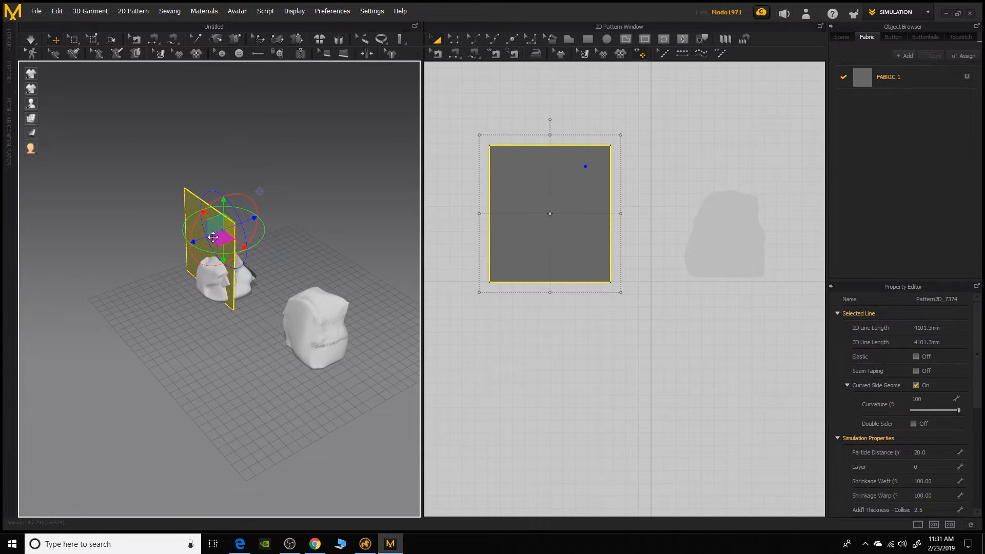
drag(201, 237, 176, 247)
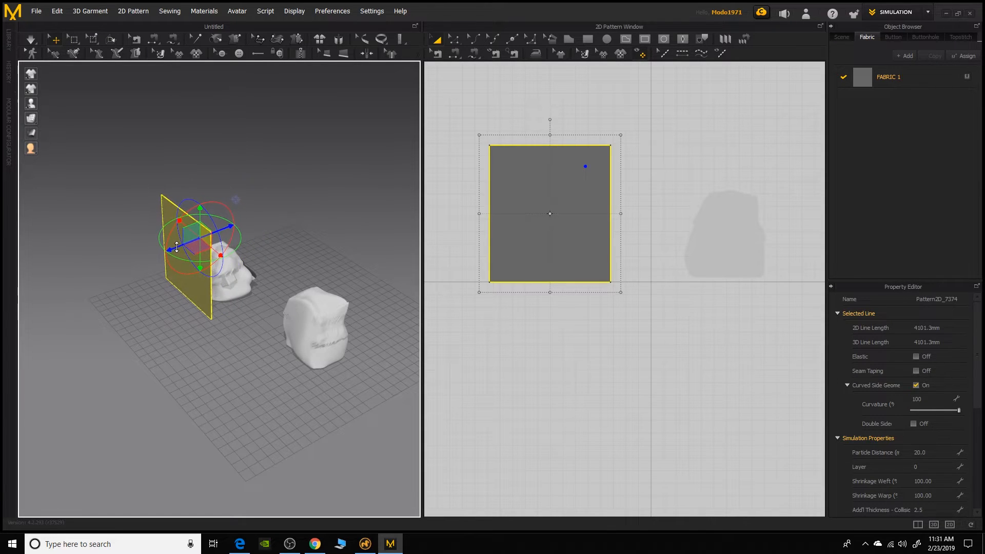
right_drag(254, 185, 339, 192)
click(43, 170)
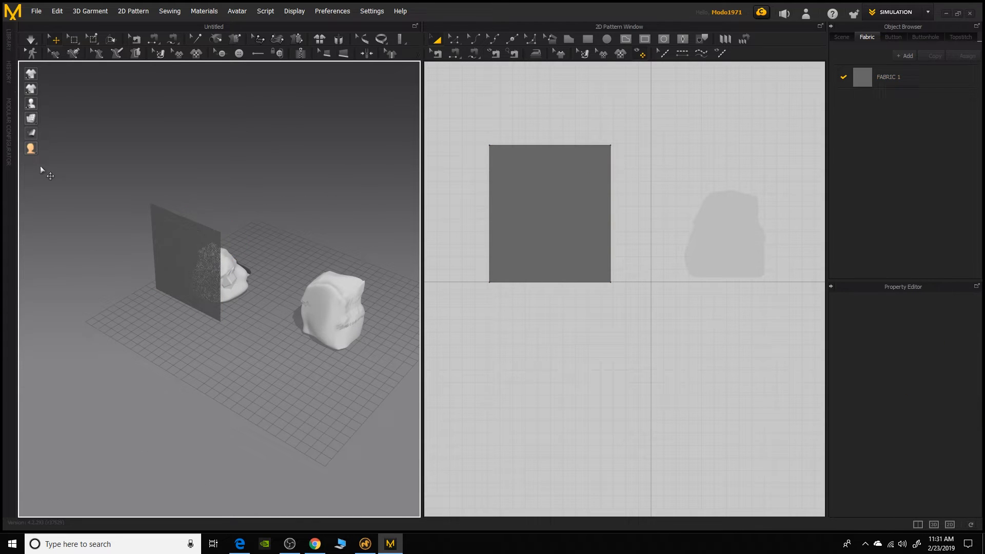
click(31, 118)
click(62, 119)
right_drag(179, 244, 284, 185)
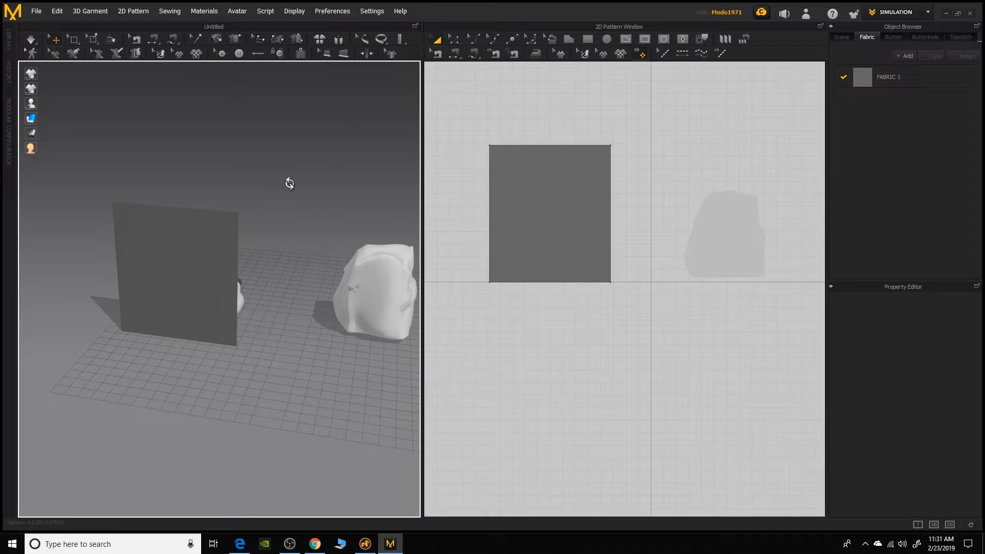
- Set the panel's FABRIC 1 colour to white
click(214, 235)
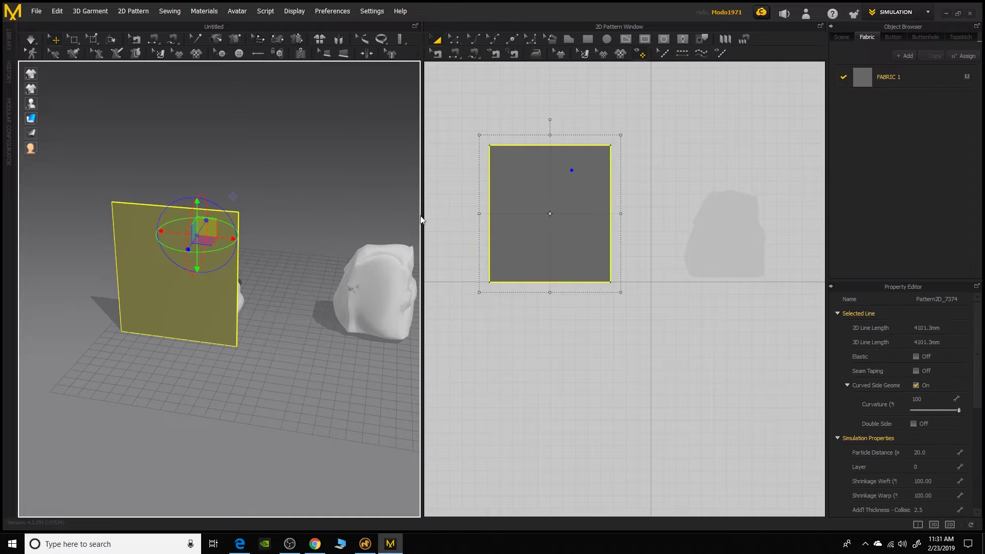
click(888, 76)
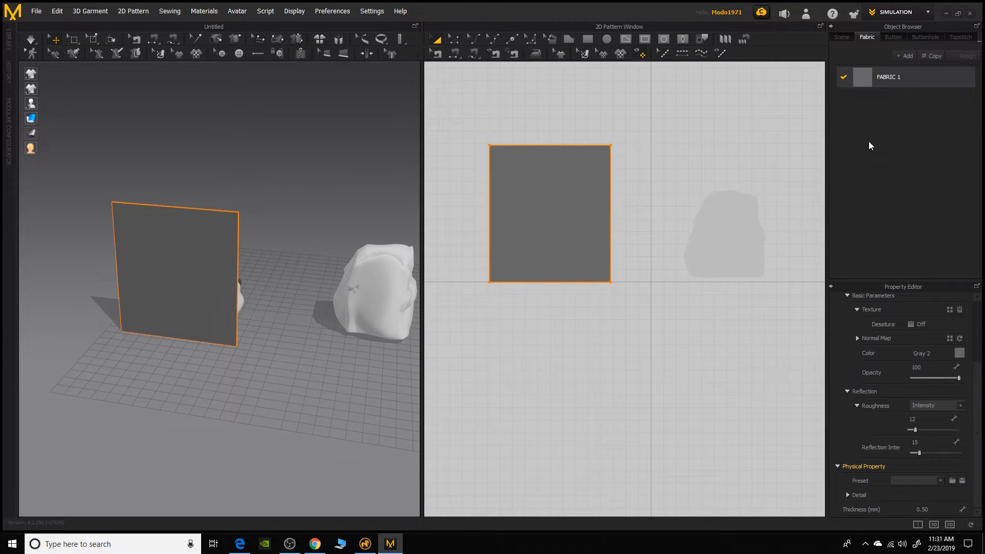
click(958, 354)
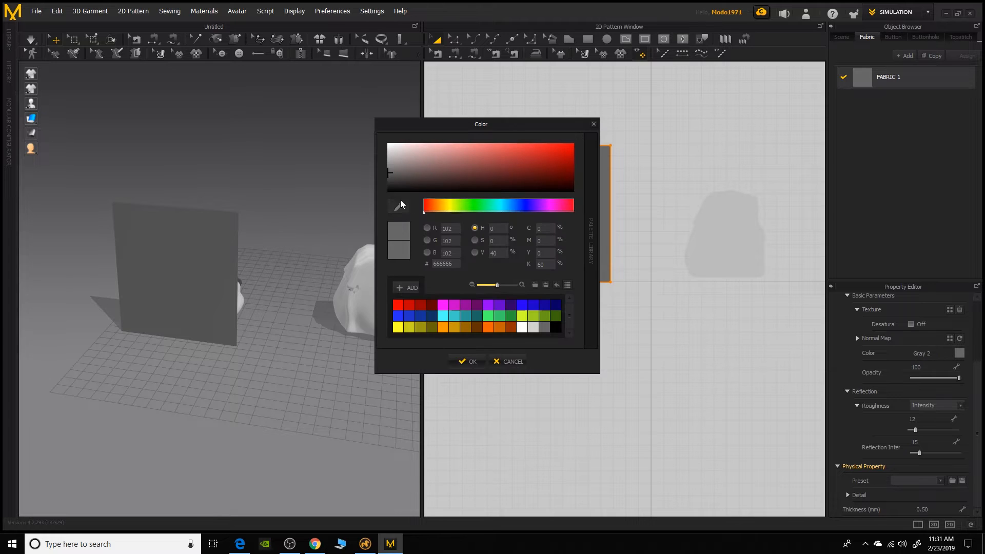
click(524, 327)
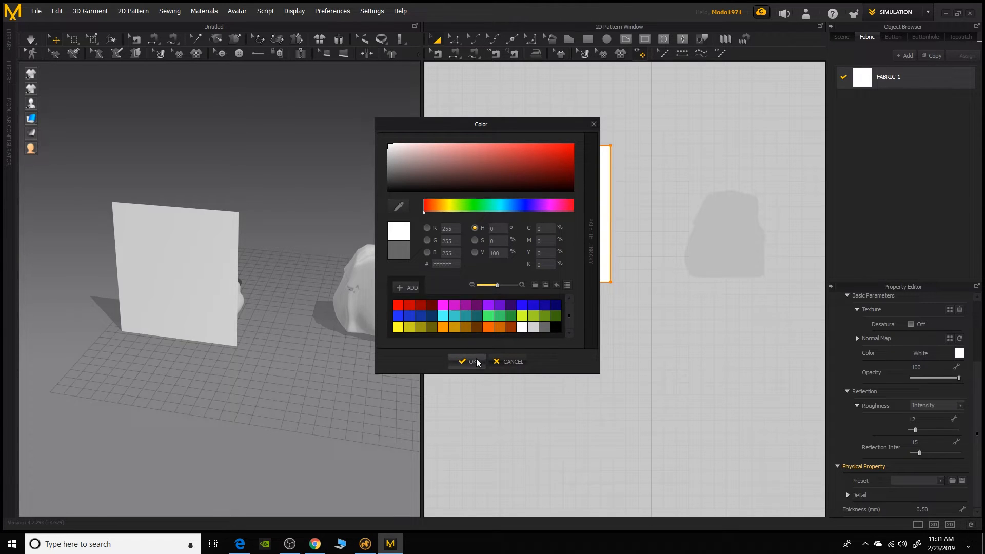
click(475, 361)
right_drag(300, 205, 277, 205)
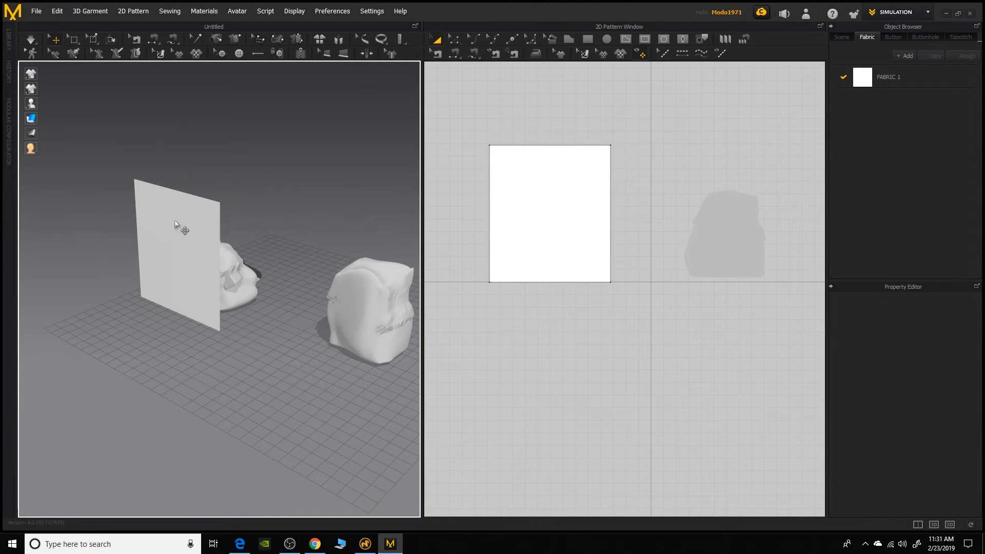
- Copy the panel's pattern piece to the left and rotate the copy in 3D
click(176, 224)
click(521, 151)
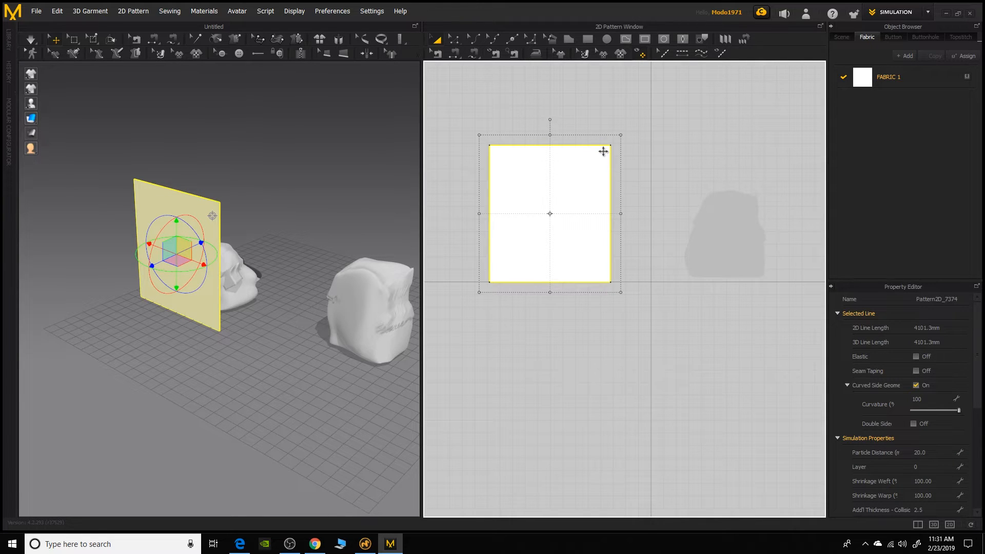
drag(609, 165, 453, 234)
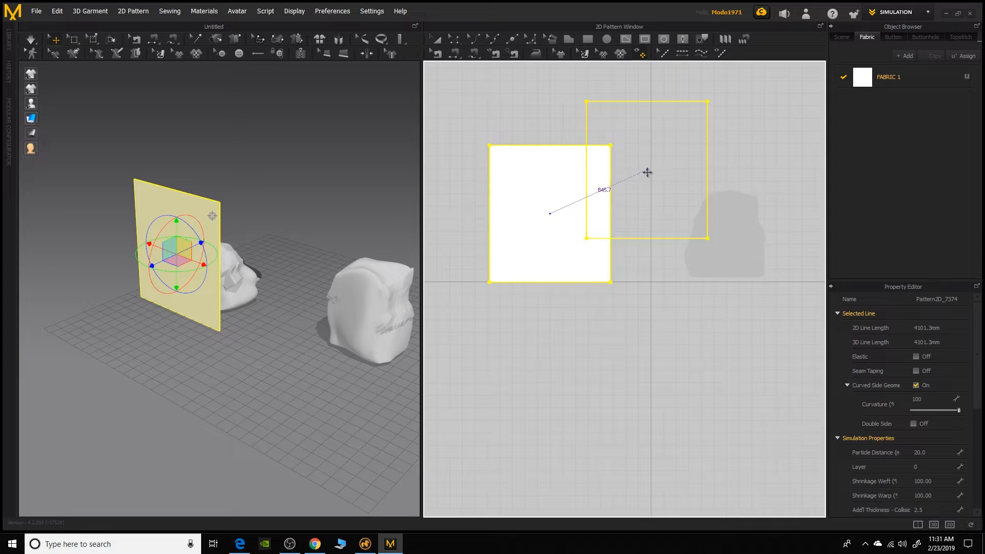
click(466, 238)
right_drag(239, 147, 299, 215)
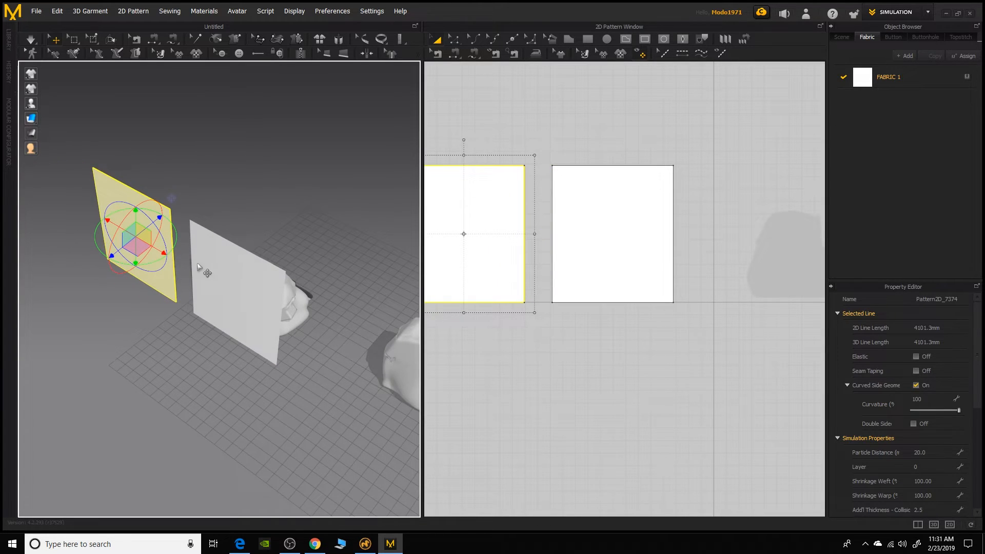
mouse_move(153, 264)
mouse_down()
mouse_move(133, 264)
mouse_move(79, 160)
mouse_up()
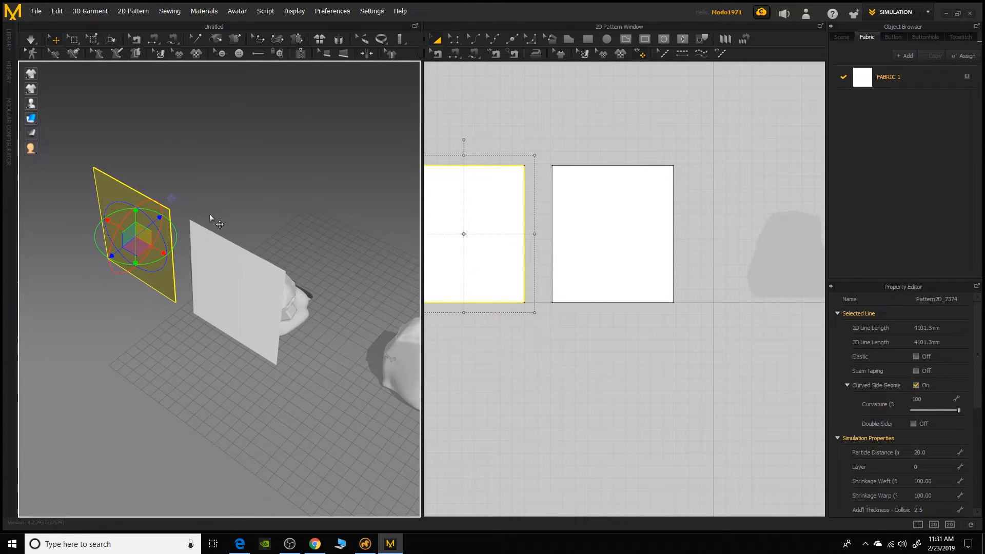
click(270, 188)
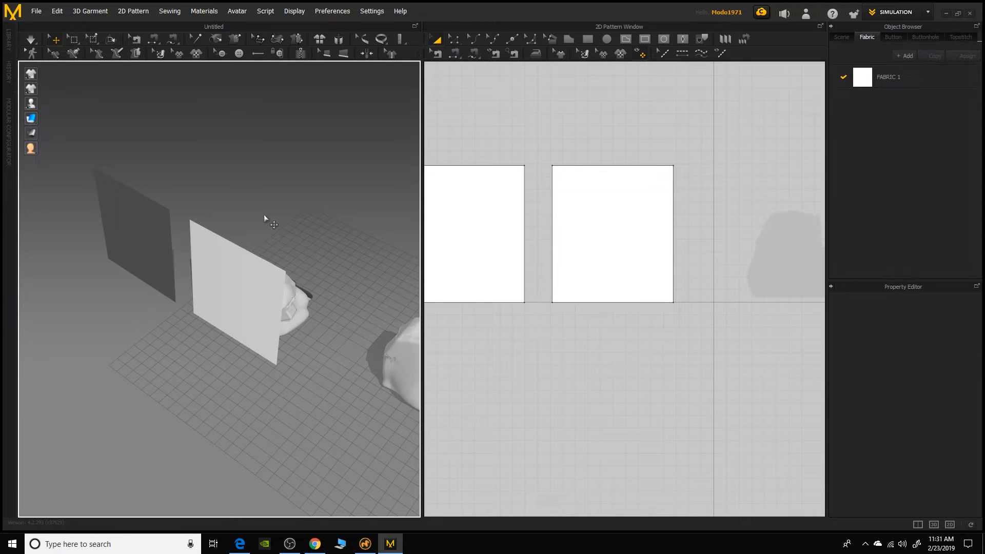
- Move the copied panel behind the left bag so the bag sits between both panels
right_drag(263, 220, 286, 214)
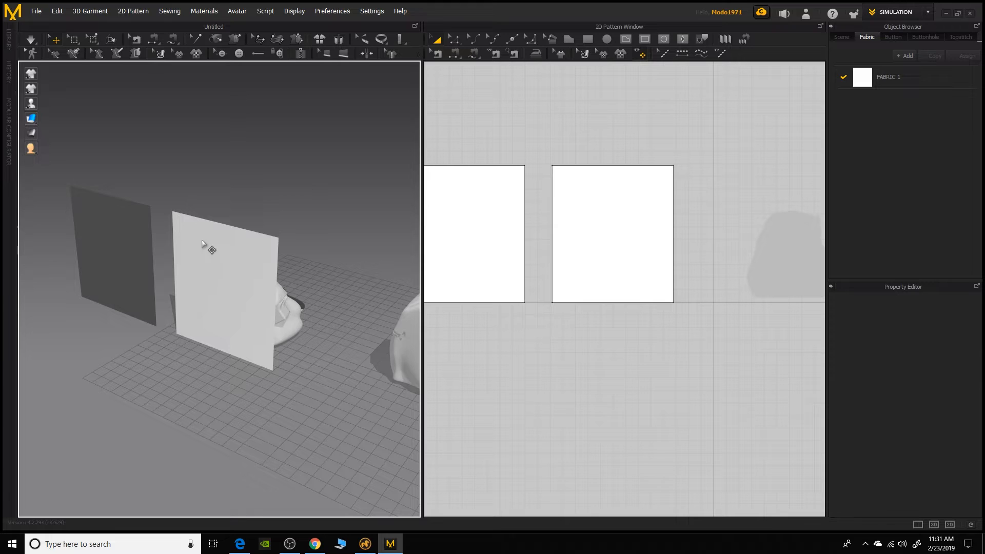
click(86, 229)
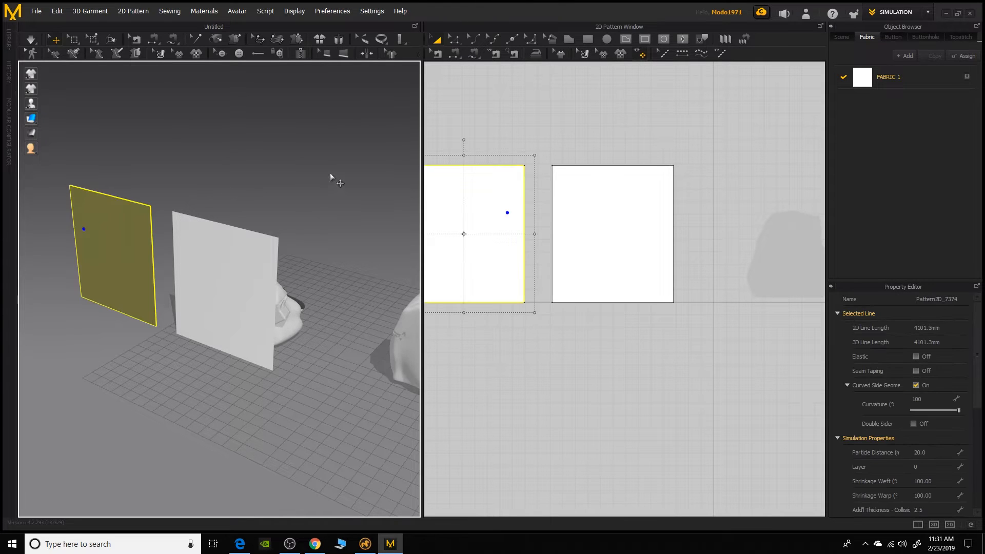
right_drag(330, 173, 327, 193)
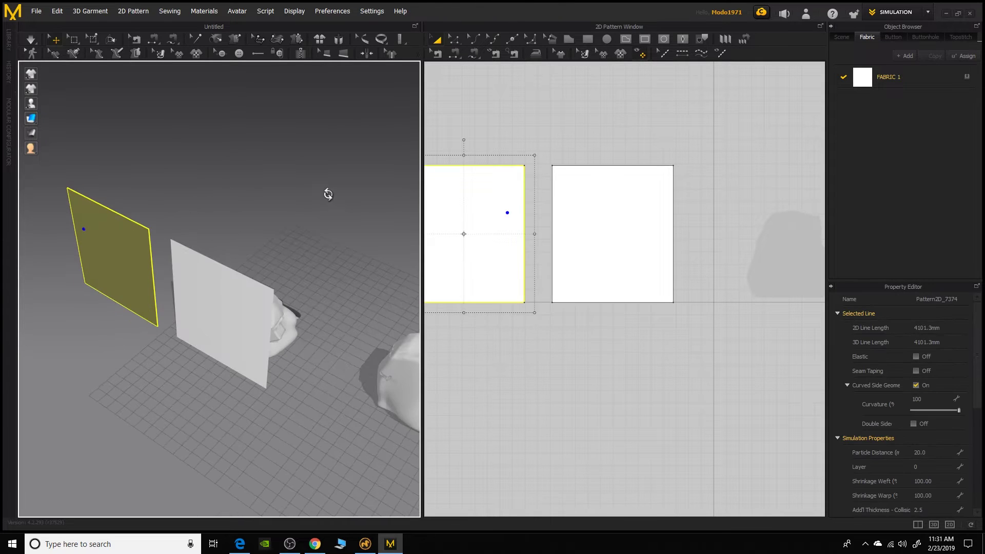
click(122, 258)
drag(124, 265, 294, 270)
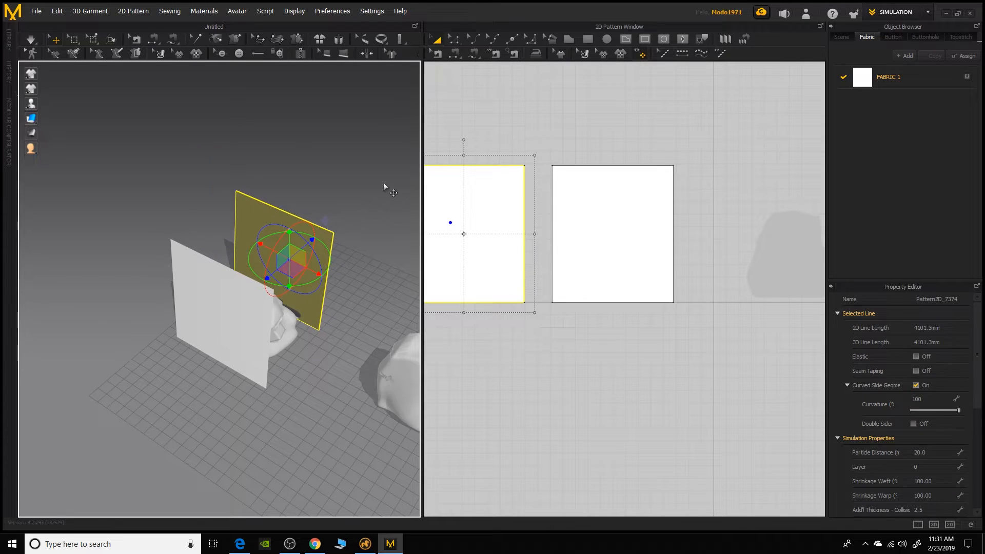
click(354, 200)
mouse_move(353, 200)
right_down()
mouse_move(308, 171)
mouse_move(208, 141)
mouse_move(290, 225)
mouse_move(368, 160)
mouse_move(339, 192)
mouse_move(349, 182)
right_up()
scroll(310, 192, down, 3)
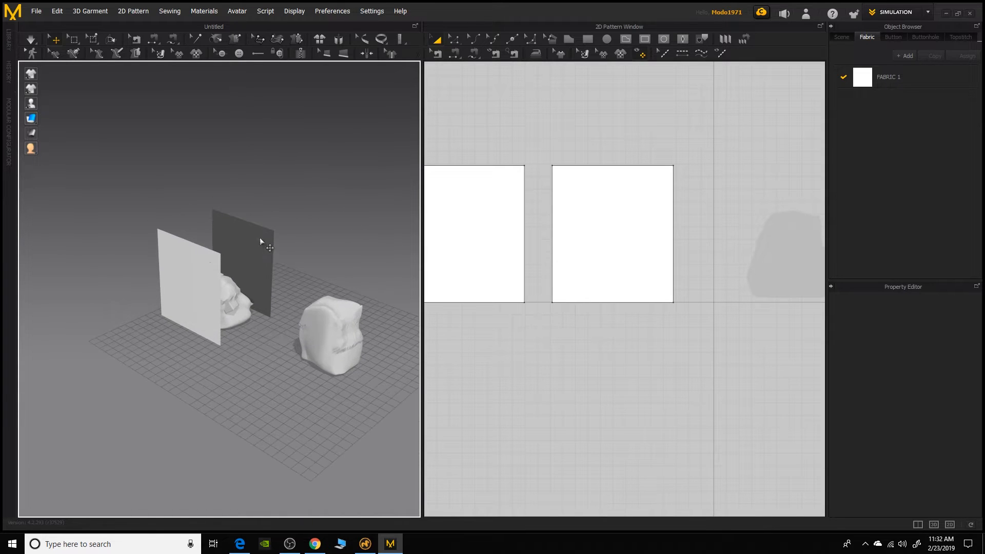
- Copy both pattern pieces off to the right in the 2D window
click(185, 278)
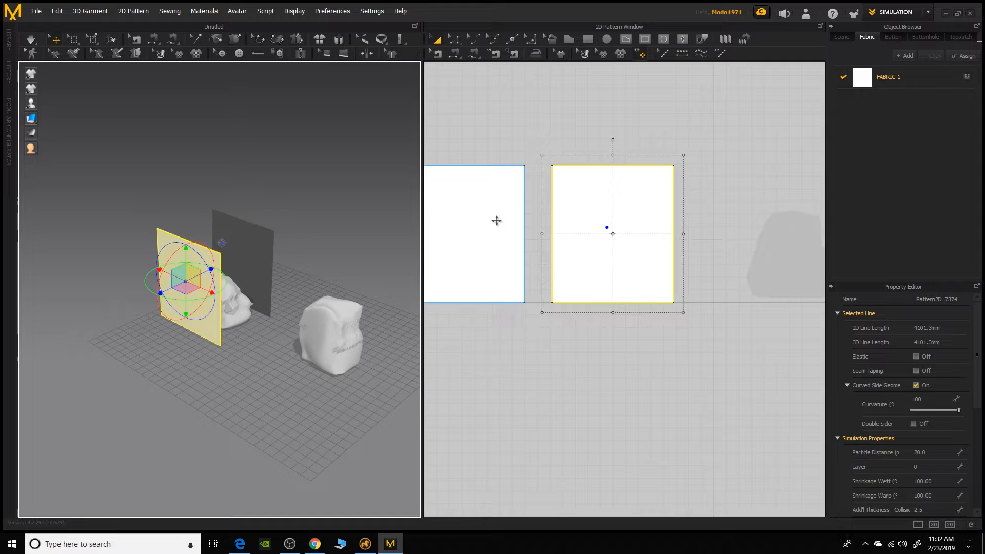
click(482, 212)
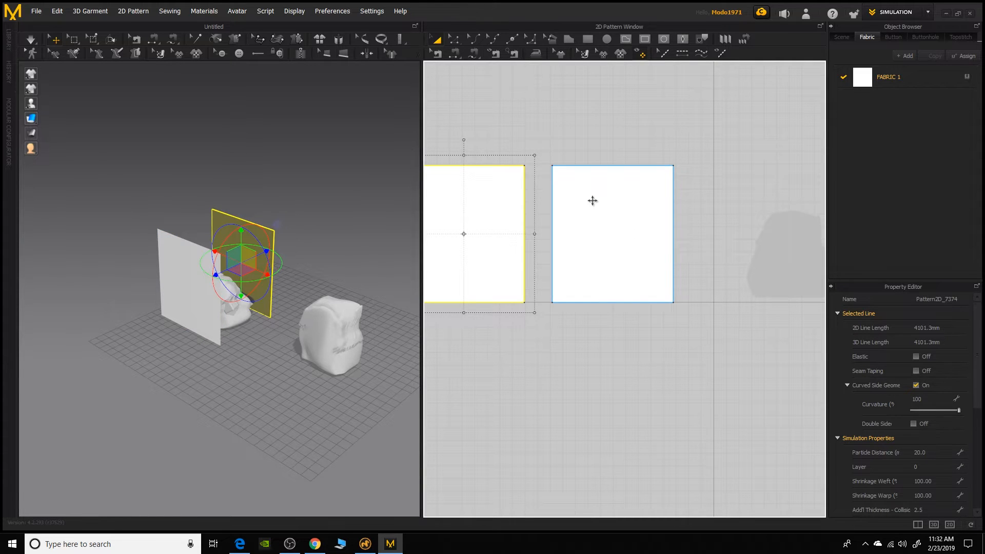
shift+click(591, 201)
scroll(592, 201, down, 3)
scroll(591, 208, up, 2)
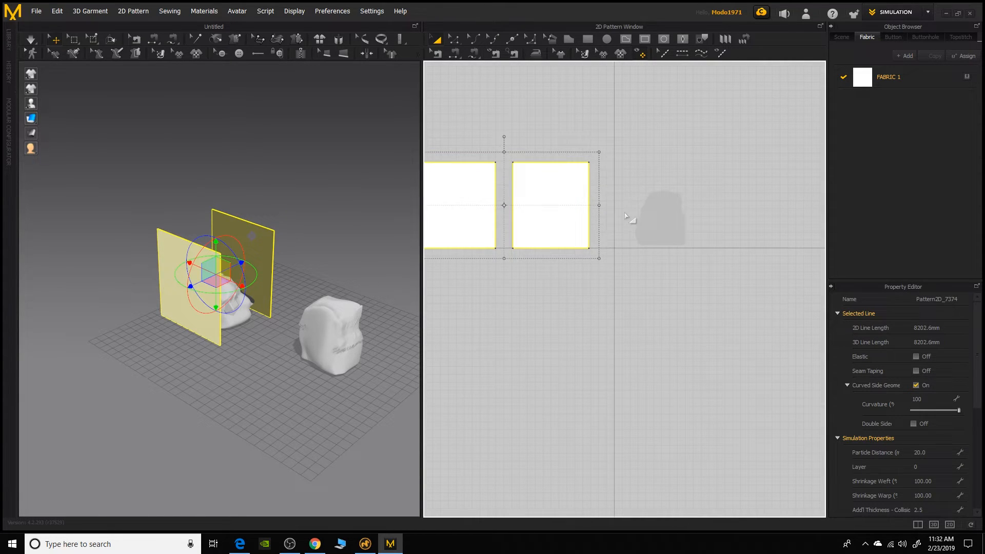
drag(551, 205, 711, 209)
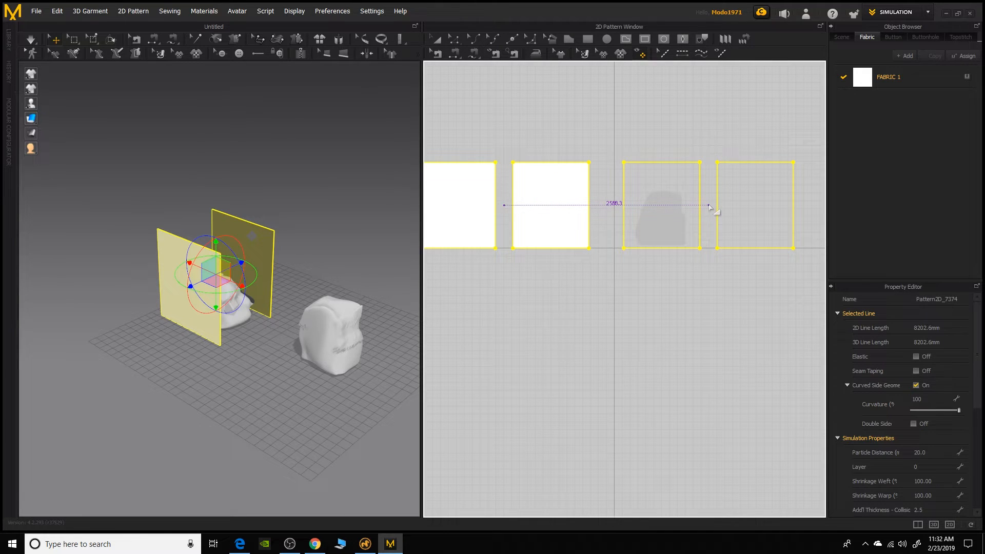
key(Return)
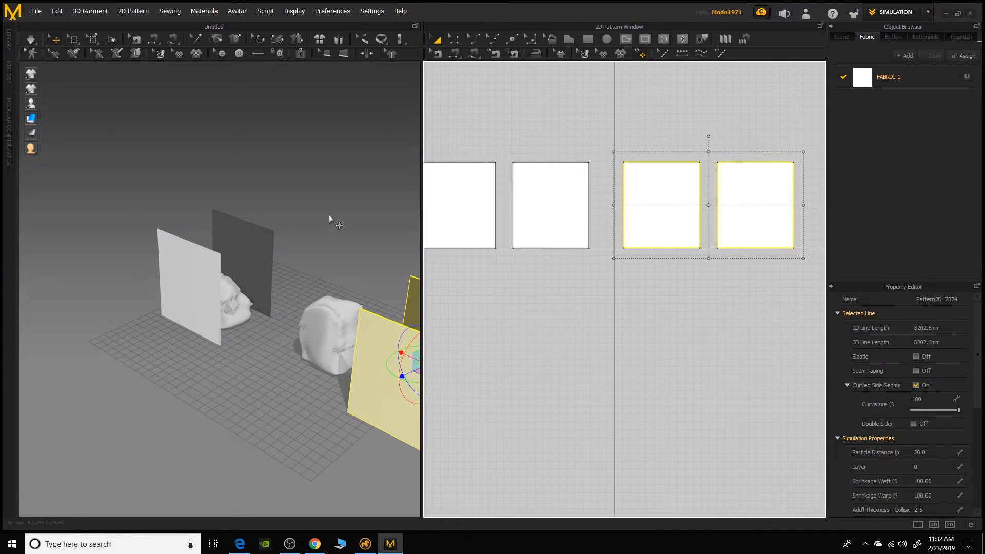
- Move the copied panel pair onto the right bag
mouse_move(329, 220)
right_down()
mouse_move(217, 222)
mouse_move(230, 246)
right_up()
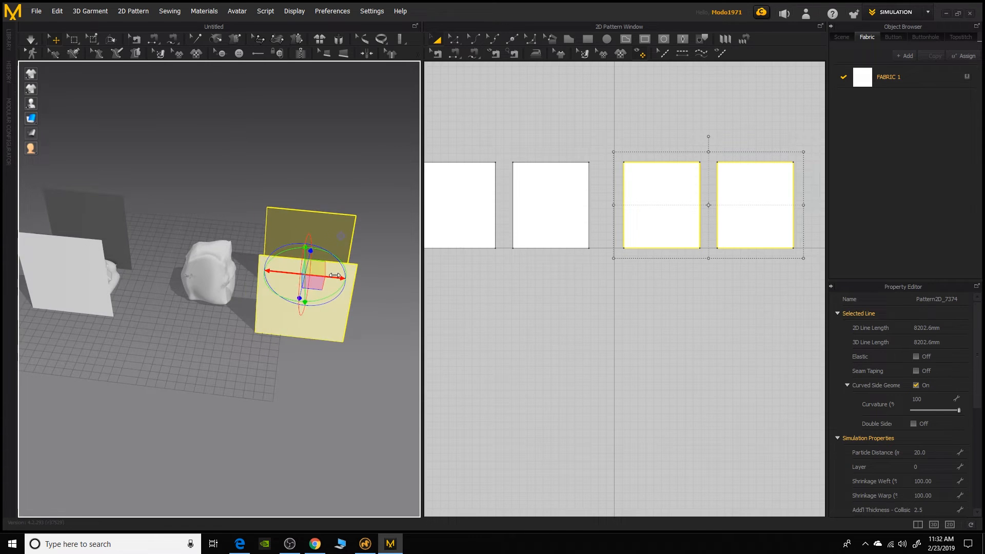
drag(335, 275, 243, 263)
click(307, 154)
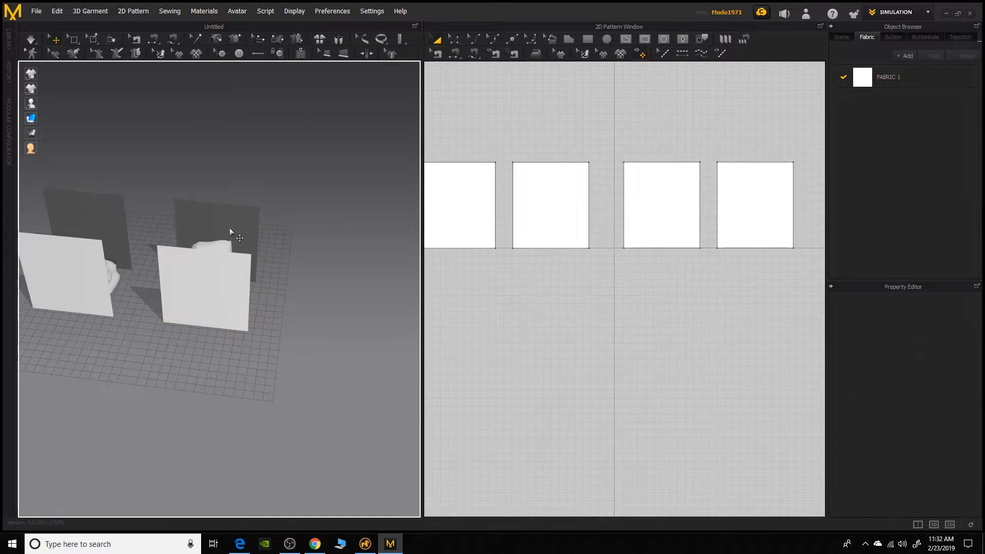
scroll(229, 228, down, 3)
mouse_move(254, 217)
right_down()
mouse_move(202, 176)
mouse_move(244, 176)
mouse_move(224, 161)
right_up()
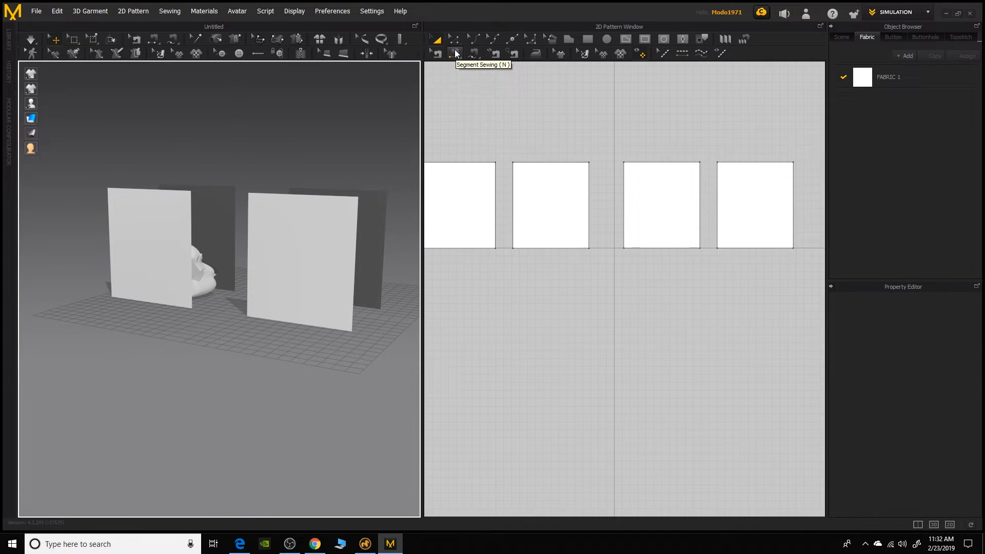
- With Segment Sewing, sew the right pair's first matching side edges together
click(455, 54)
right_drag(367, 103, 323, 104)
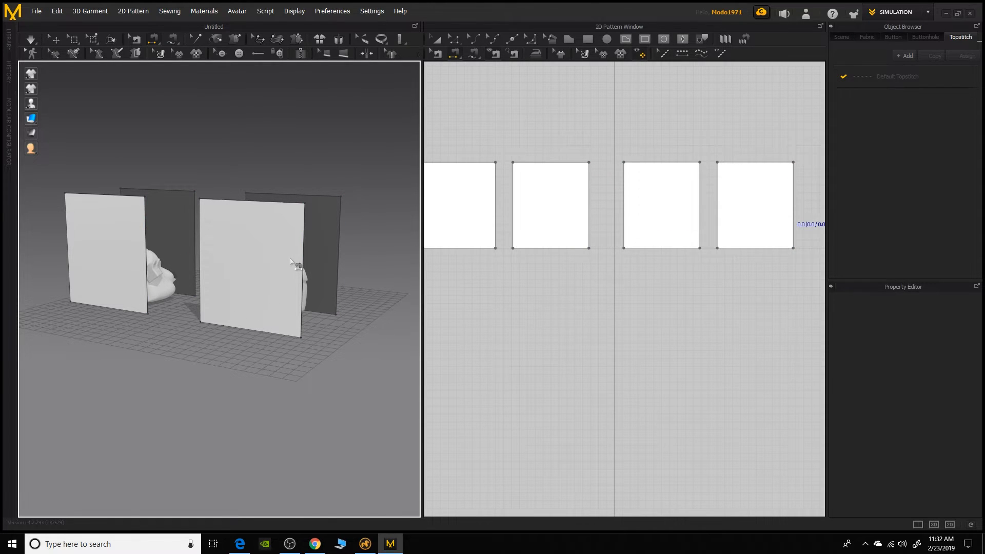
right_drag(356, 200, 352, 214)
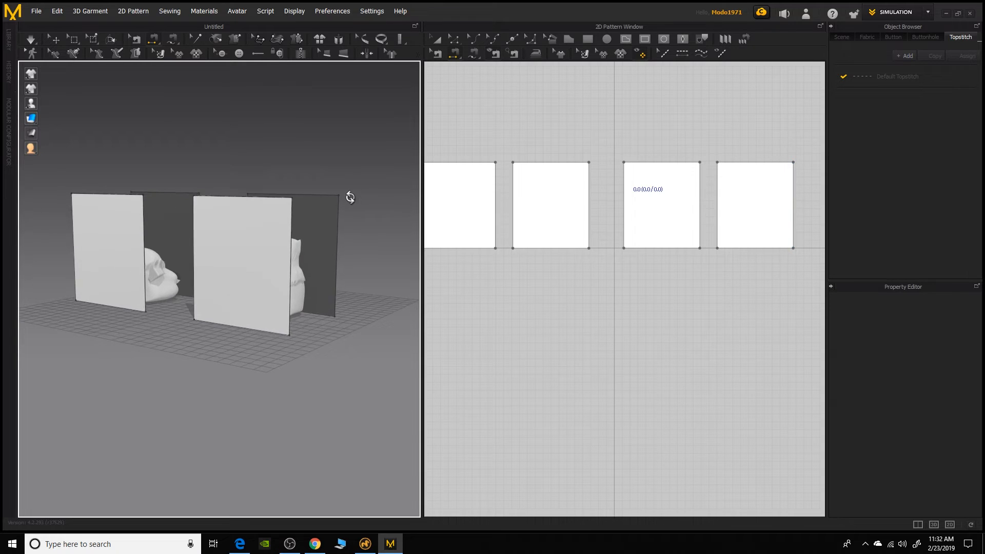
scroll(353, 214, up, 2)
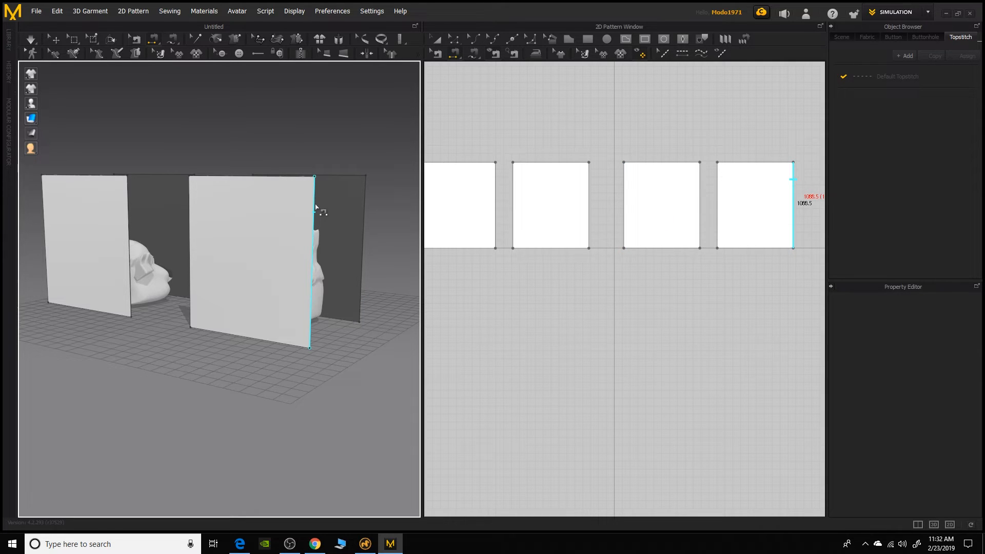
click(315, 208)
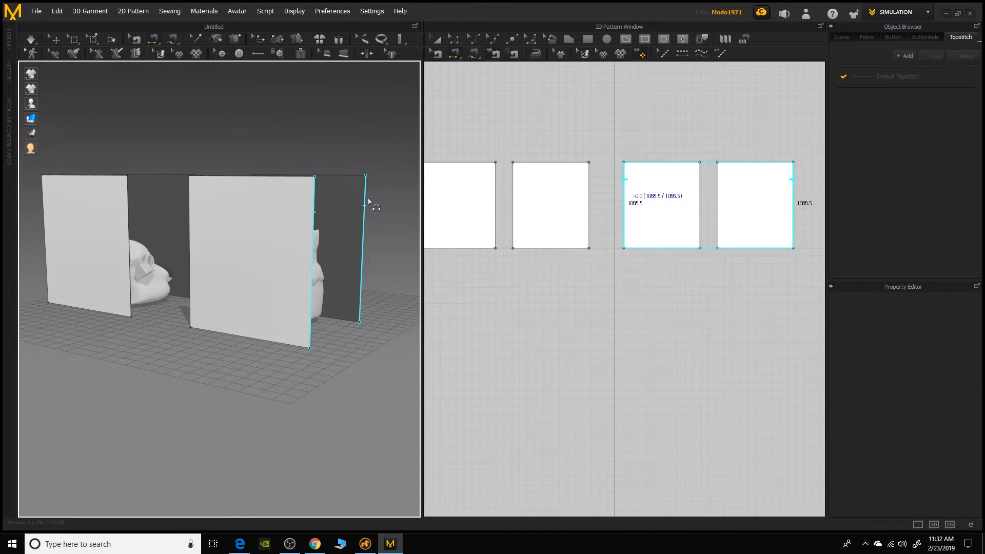
click(369, 202)
right_drag(383, 239, 286, 250)
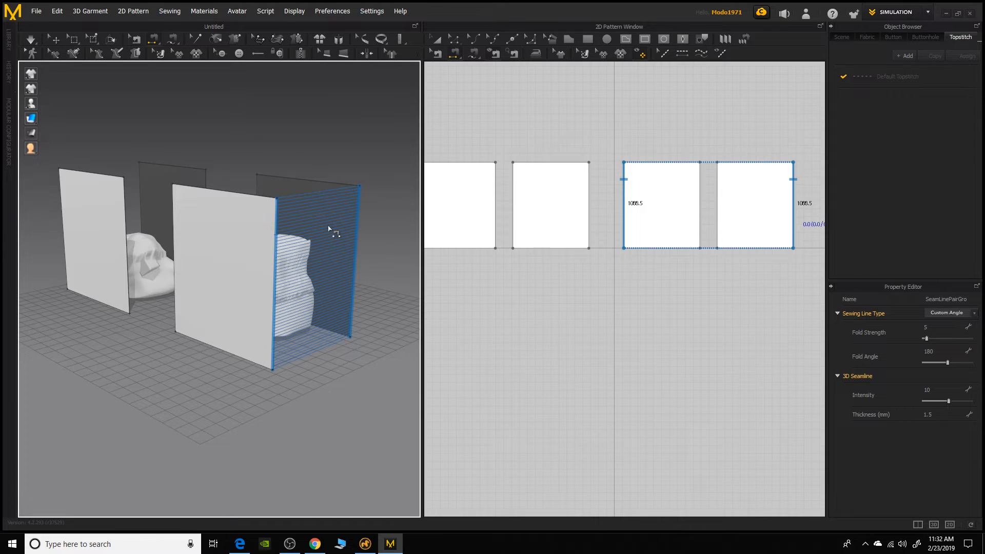
- Sew the right pair's bottom edges and remaining side edges together
right_drag(382, 216, 400, 154)
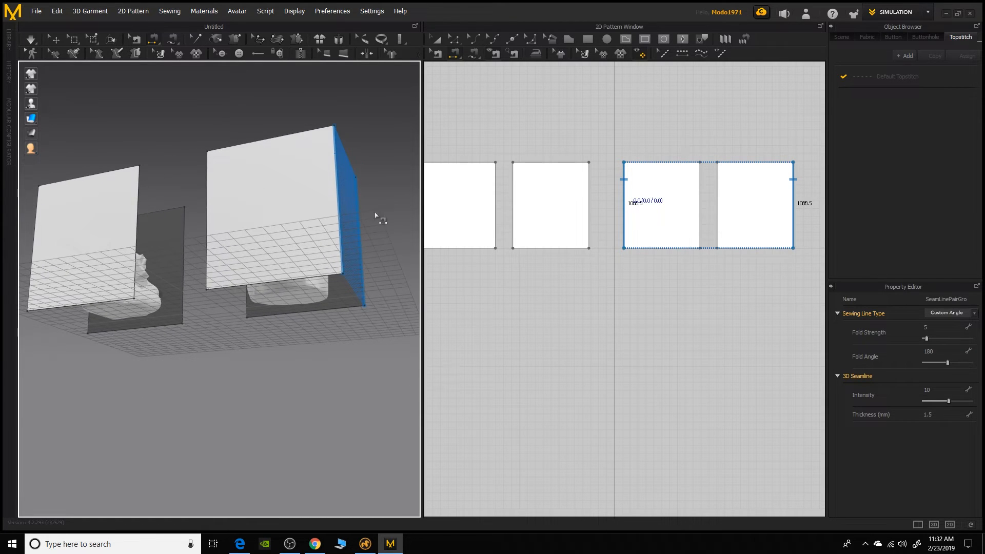
click(330, 282)
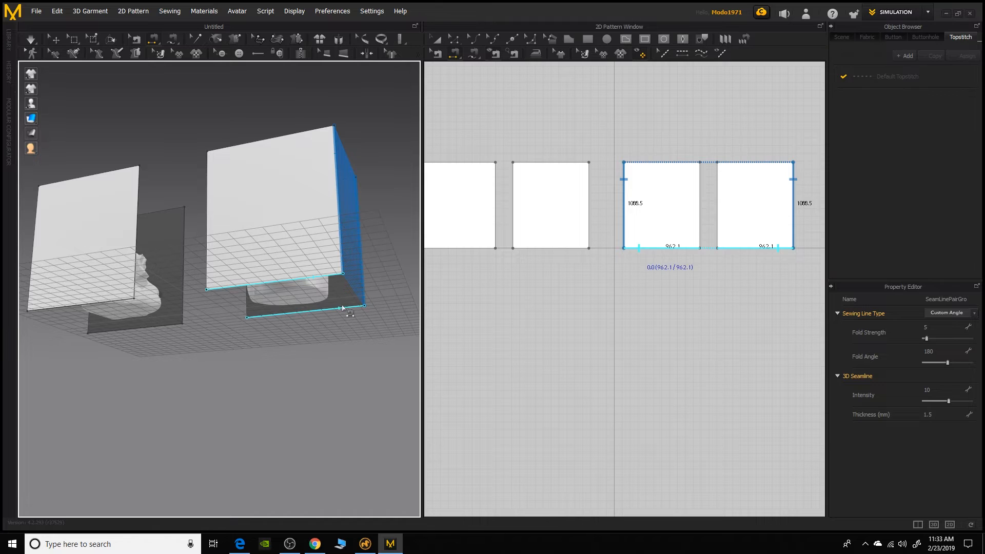
click(292, 308)
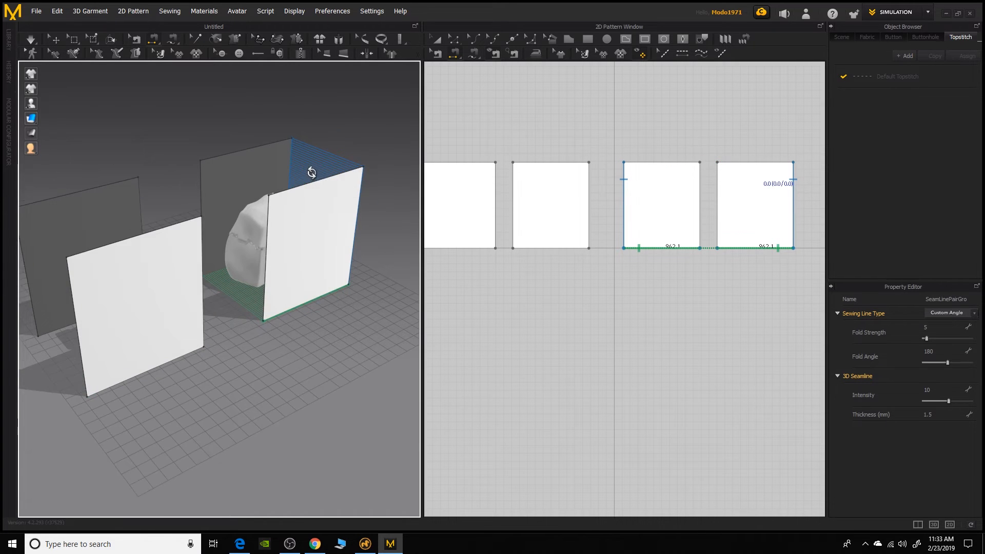
right_drag(246, 116, 269, 193)
click(275, 226)
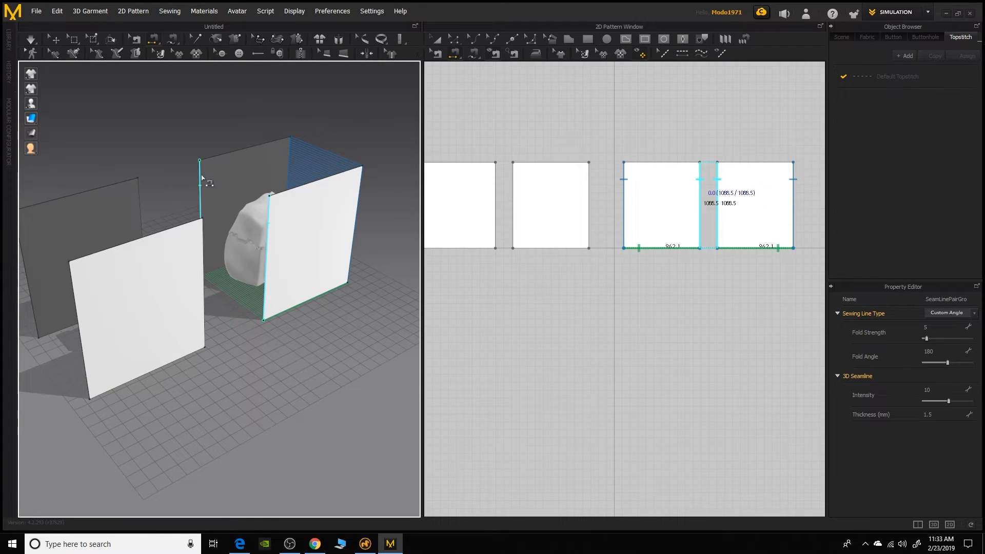
click(199, 185)
right_drag(185, 150, 231, 157)
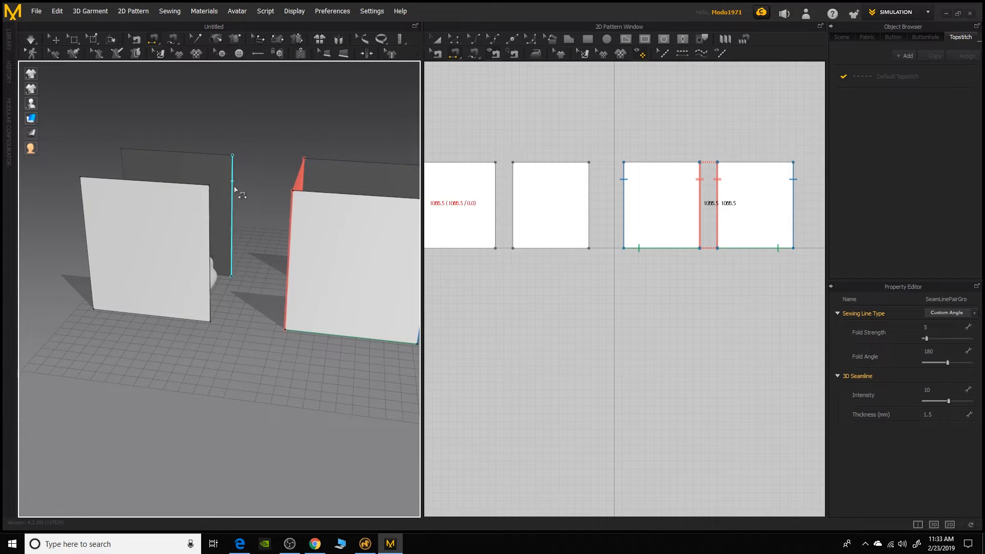
- Sew the left pair's bottom edges together
right_drag(260, 195, 247, 191)
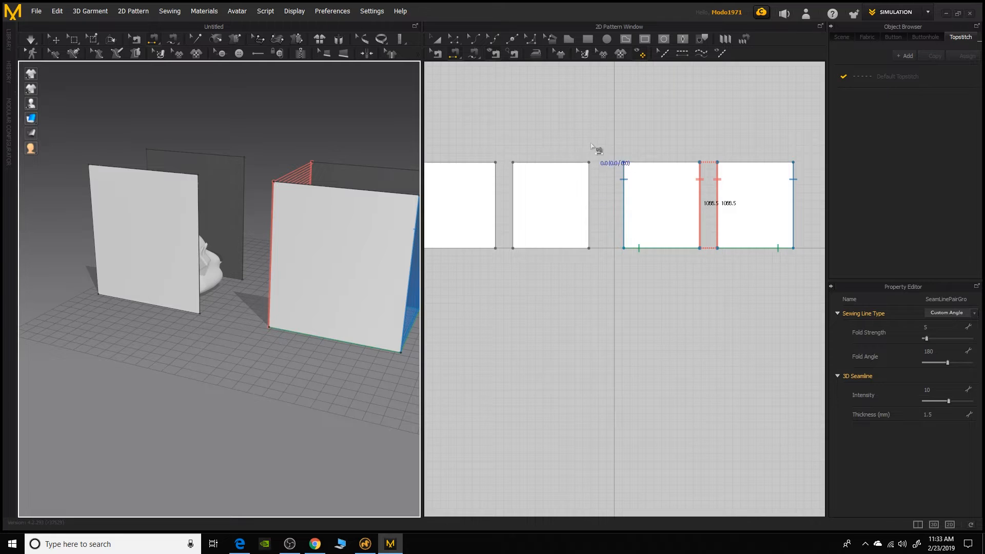
scroll(592, 150, down, 5)
scroll(587, 149, up, 3)
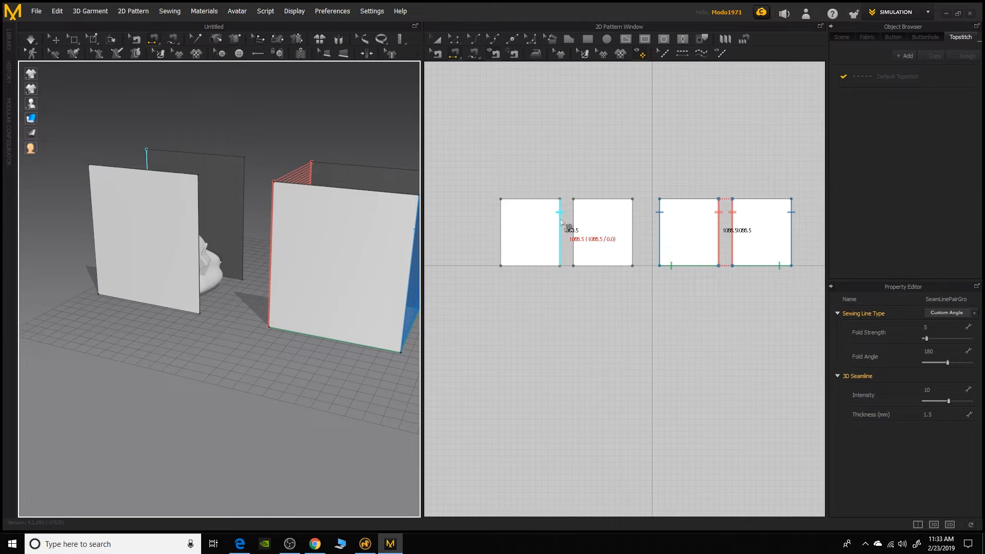
right_drag(304, 124, 254, 179)
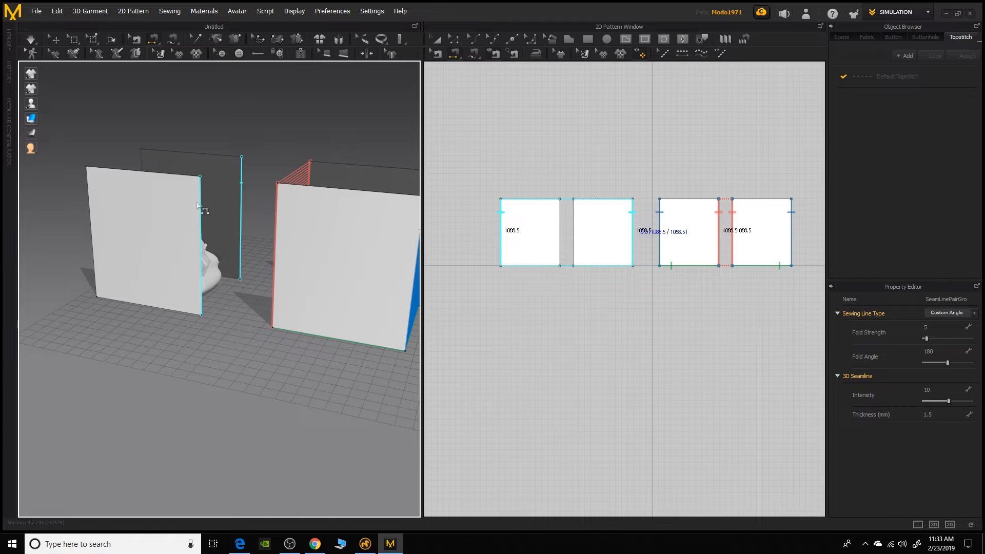
right_drag(275, 154, 297, 94)
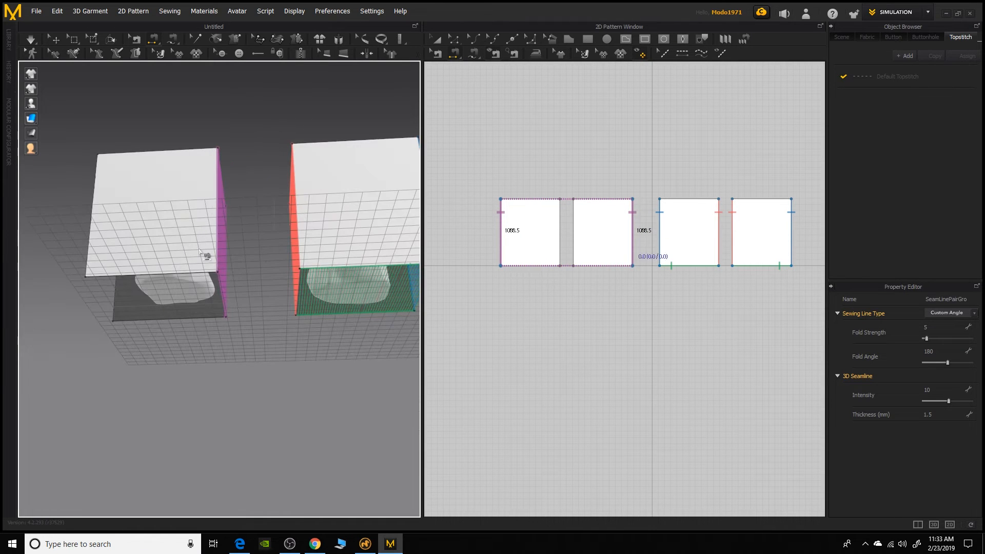
shift+click(191, 281)
right_drag(201, 327, 268, 383)
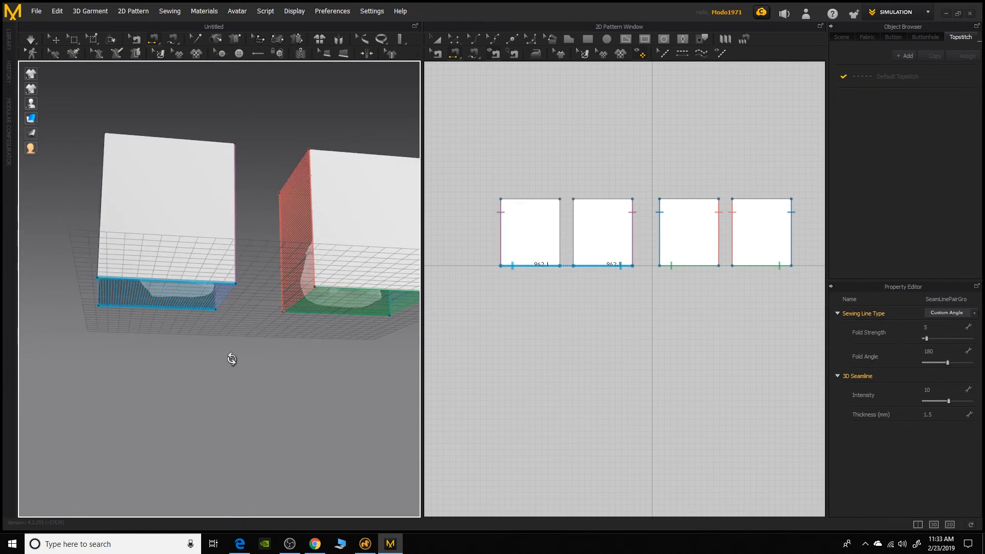
- Sew the left pair's remaining side edges together
shift+click(187, 193)
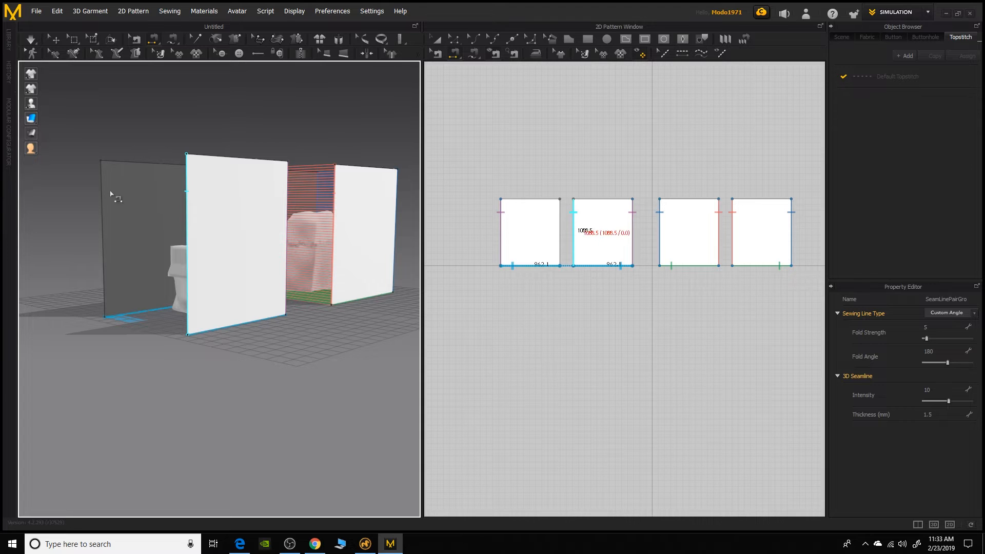
click(139, 232)
mouse_move(277, 166)
right_down()
mouse_move(343, 136)
mouse_move(274, 153)
mouse_move(244, 102)
right_up()
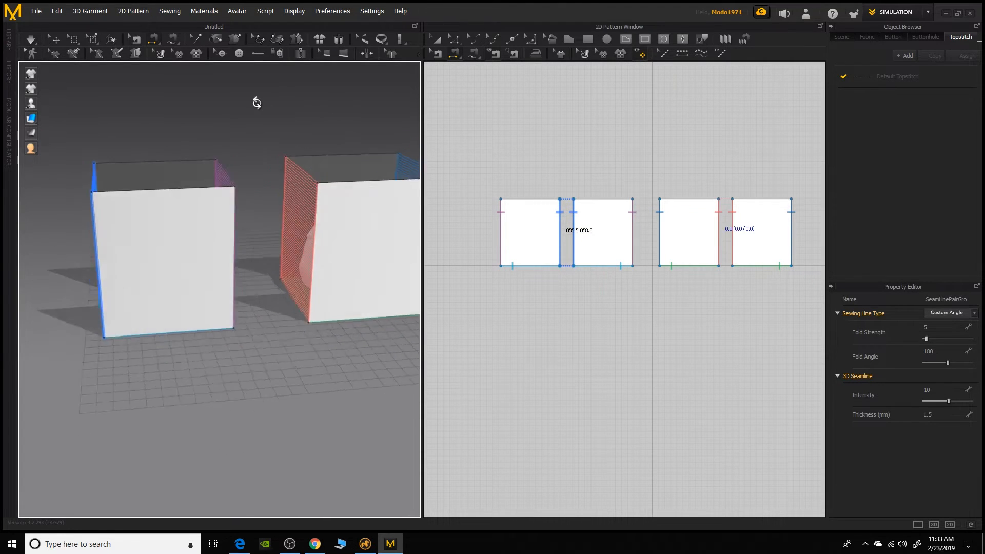
mouse_move(339, 127)
right_down()
mouse_move(272, 107)
mouse_move(338, 139)
mouse_move(322, 129)
right_up()
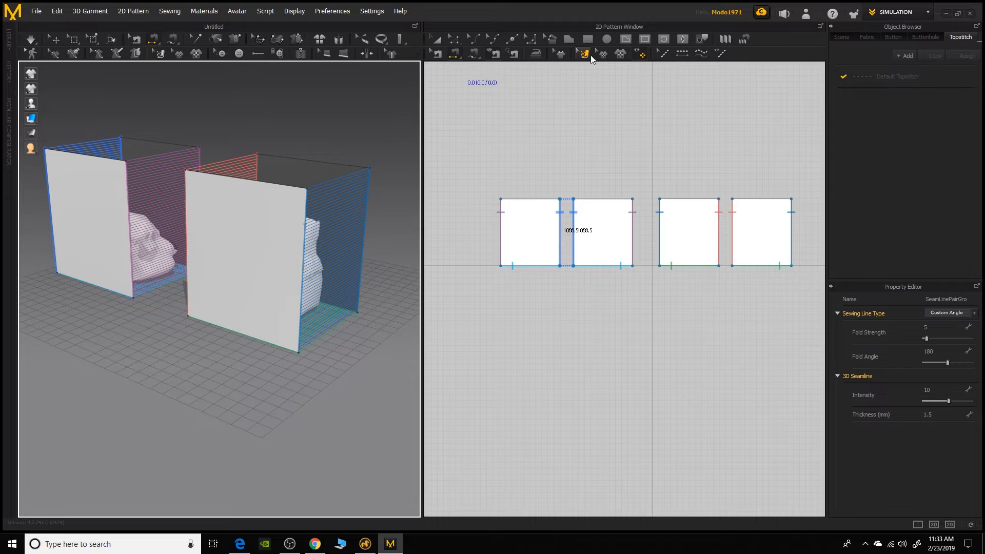
- Draw horizontal internal lines across the third and fourth pattern pieces near their tops
click(626, 45)
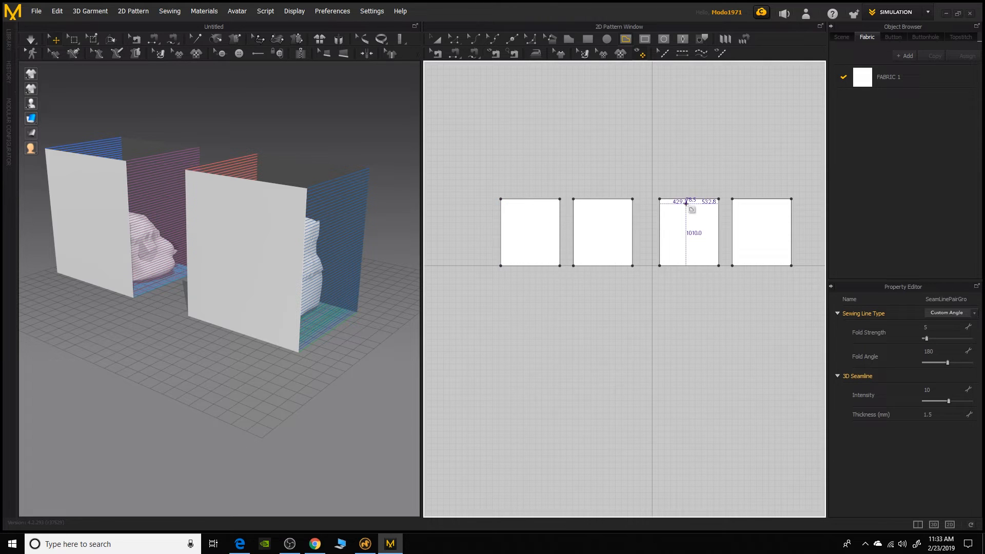
right_drag(362, 154, 312, 138)
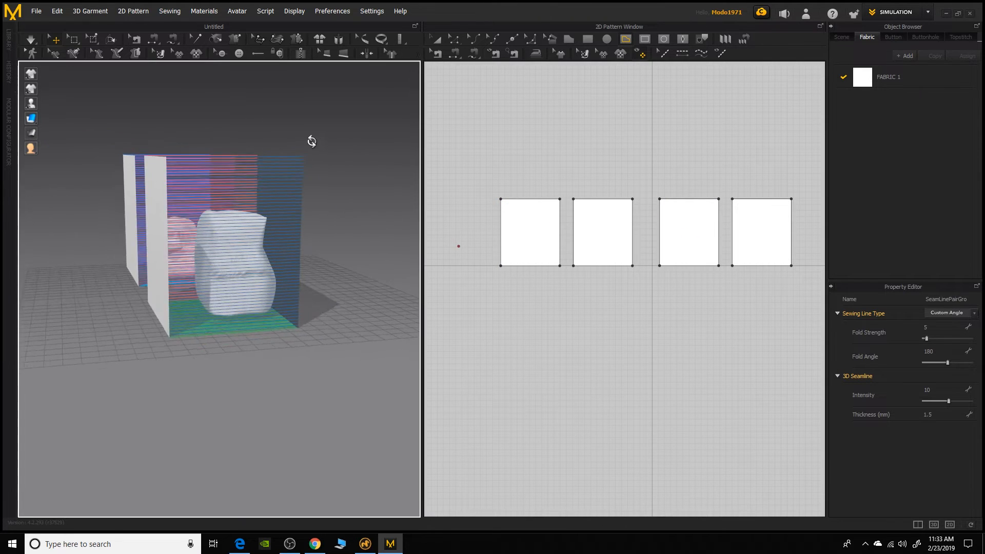
click(661, 209)
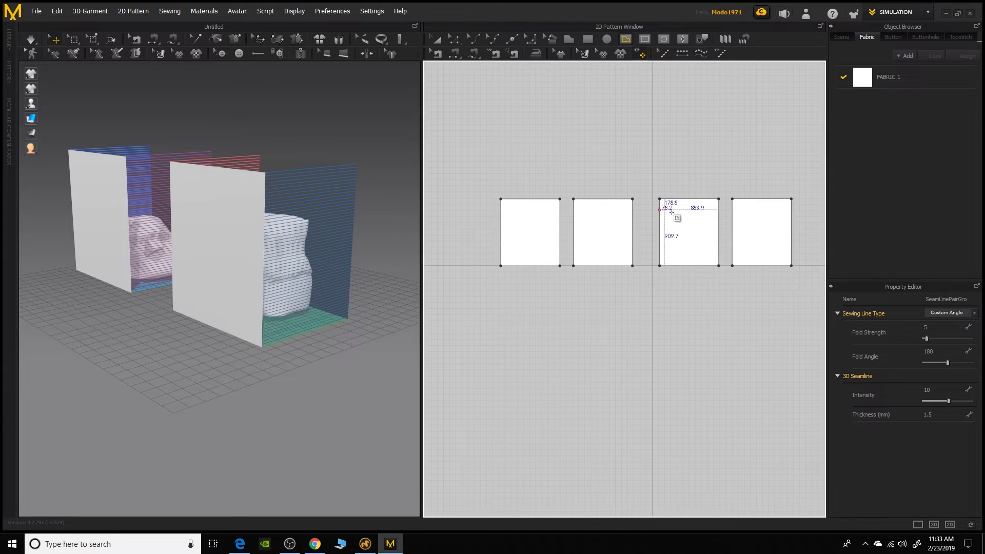
click(718, 209)
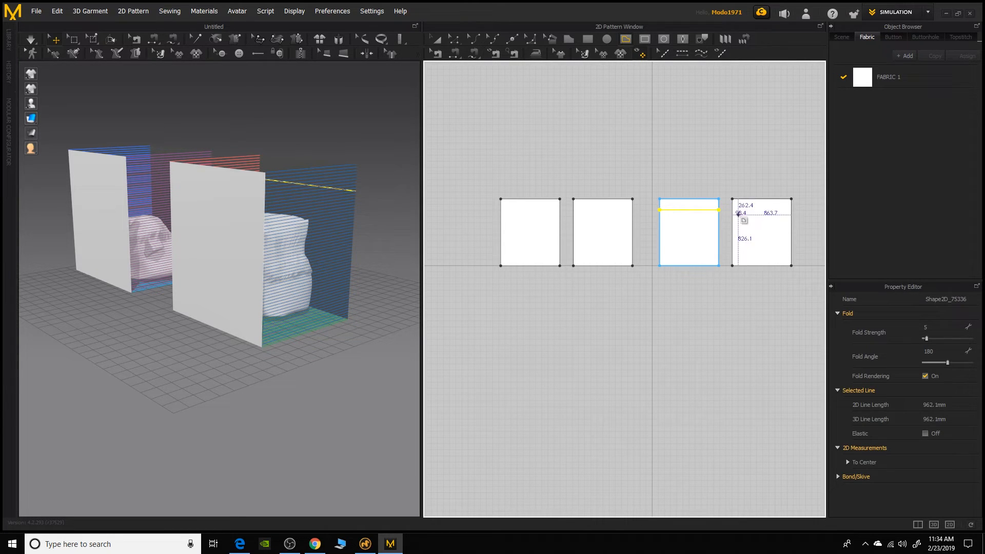
click(731, 210)
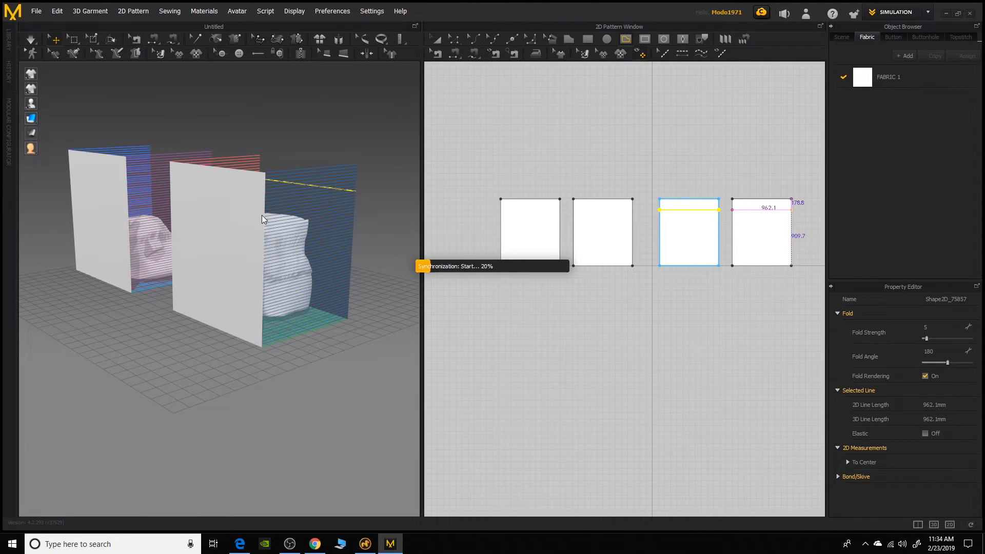
click(450, 92)
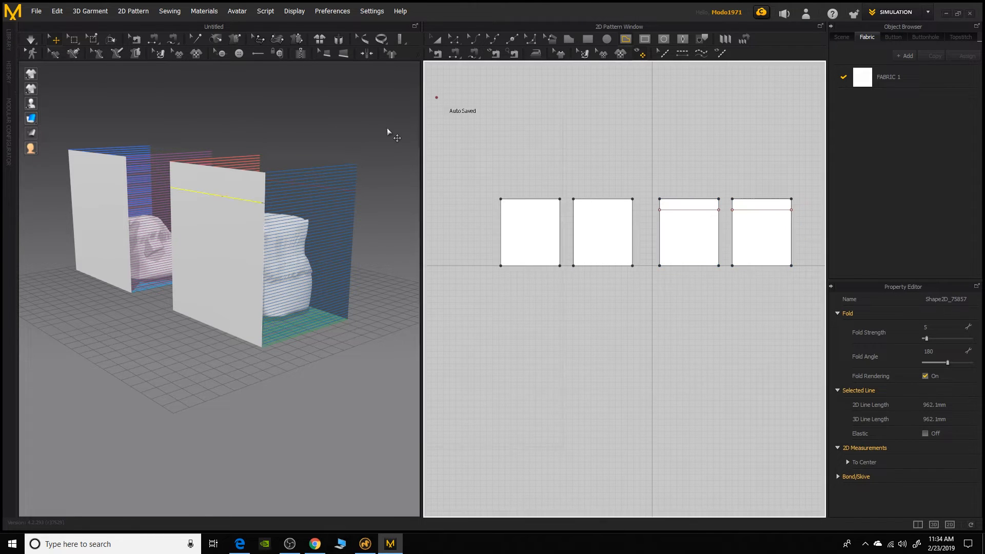
right_click(423, 109)
click(333, 100)
- Draw horizontal internal lines across the first and second pattern pieces
right_drag(332, 100, 351, 108)
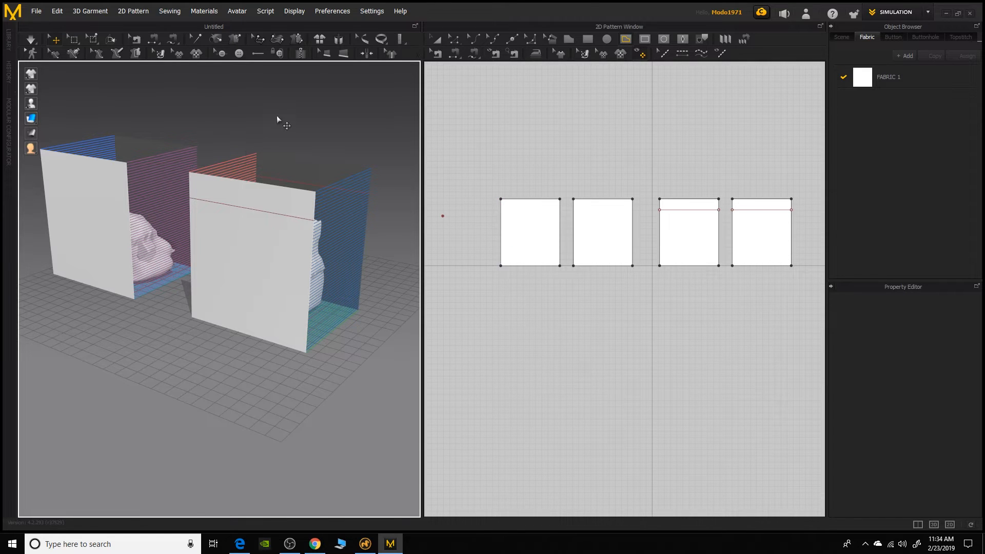
right_drag(277, 108, 258, 122)
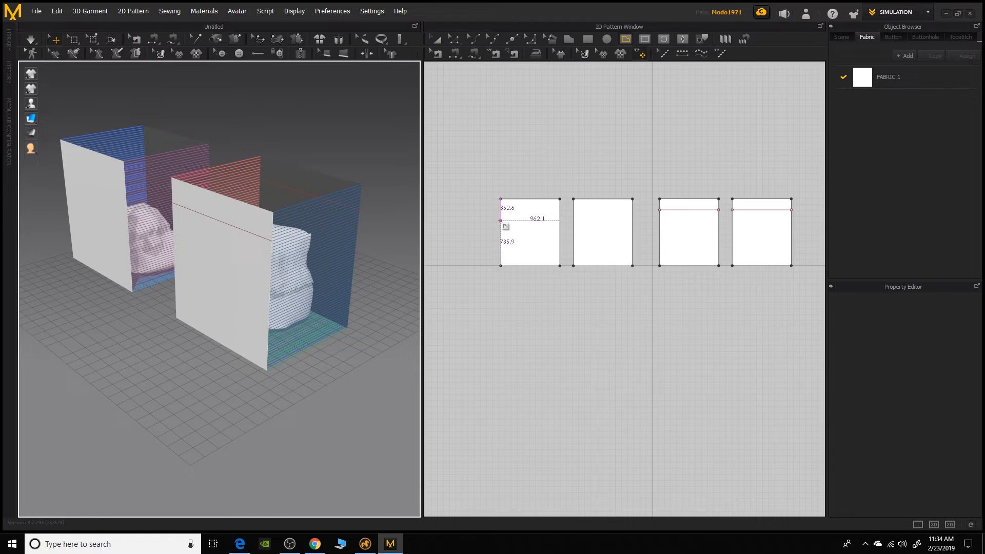
click(569, 222)
click(574, 221)
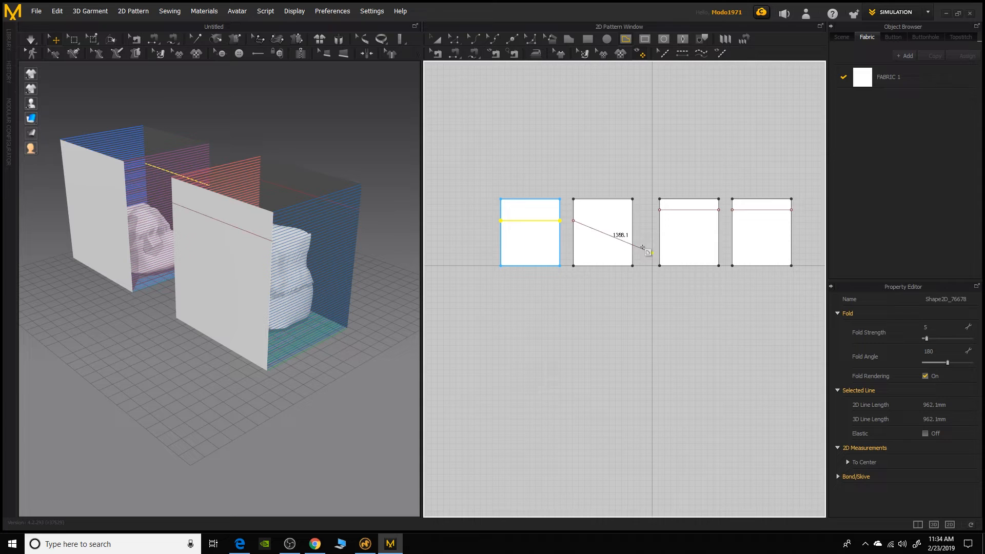
key(Return)
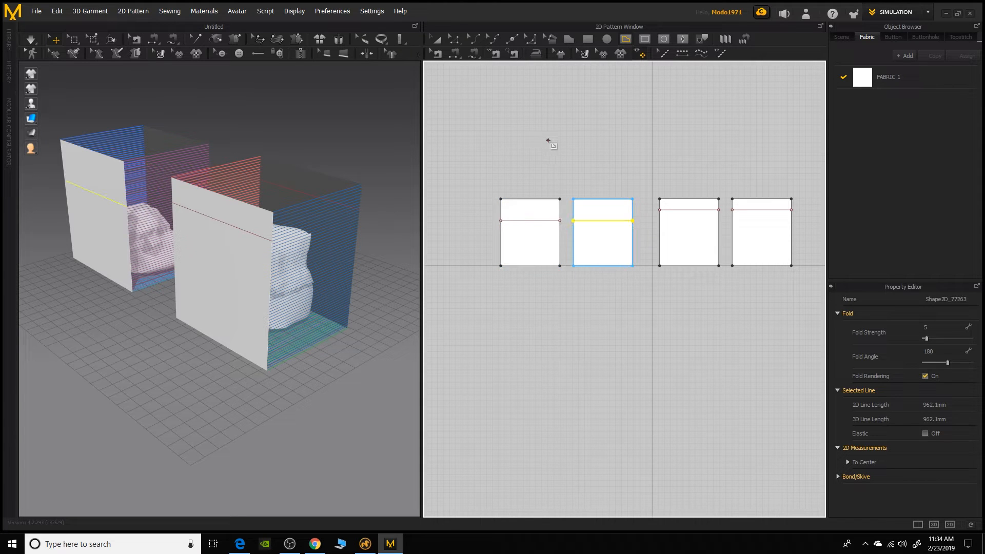
right_click(559, 152)
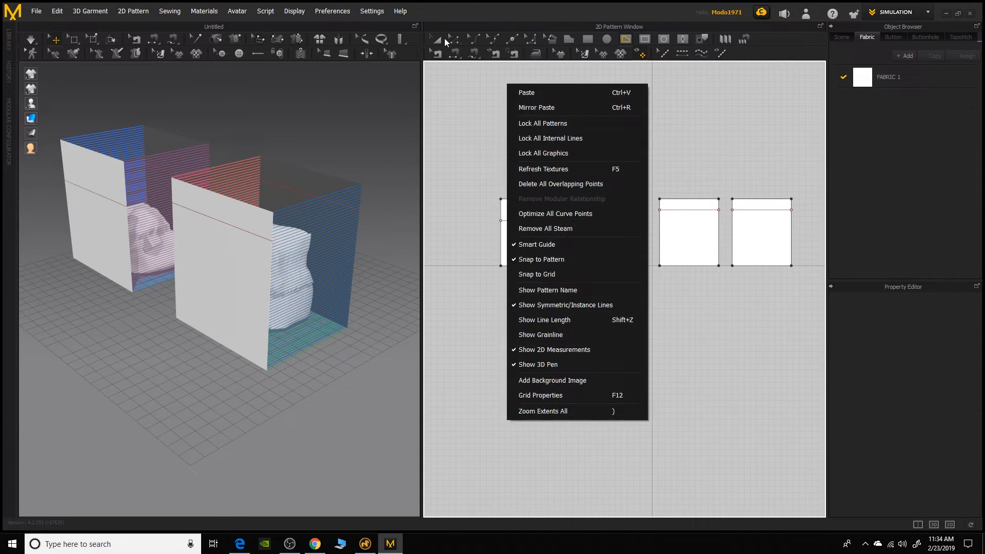
- Shift-select the internal lines on all four panels
key(Escape)
click(452, 40)
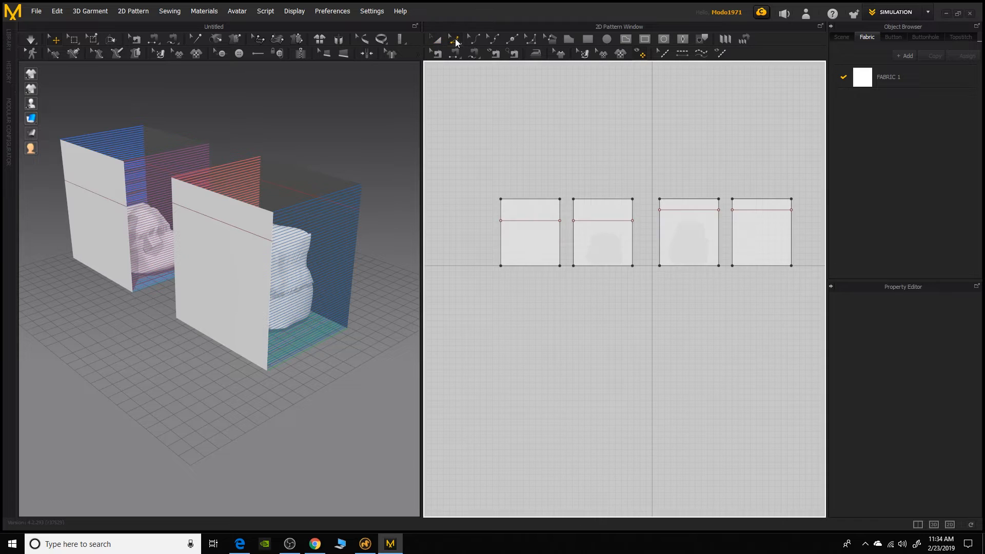
click(532, 222)
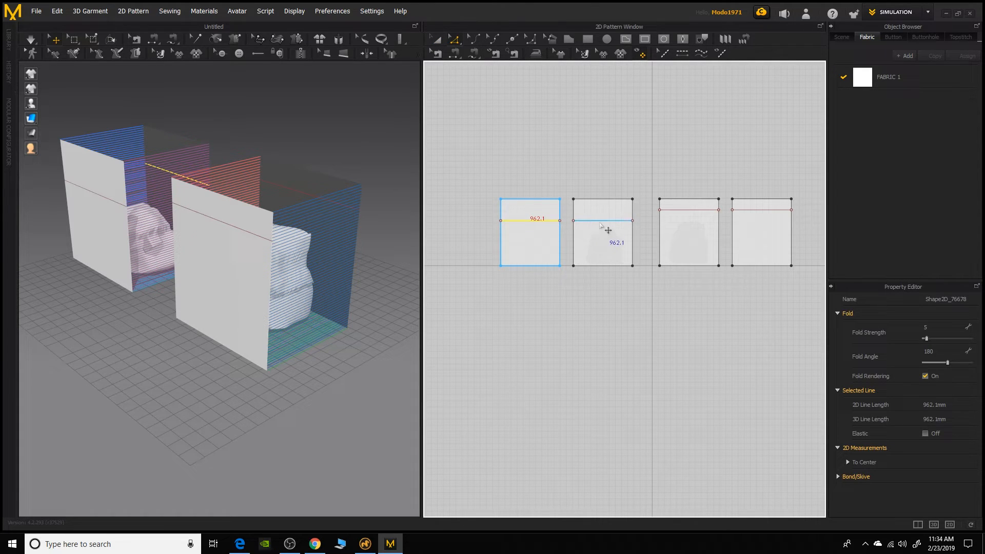
shift+click(604, 225)
shift+click(692, 219)
shift+click(761, 210)
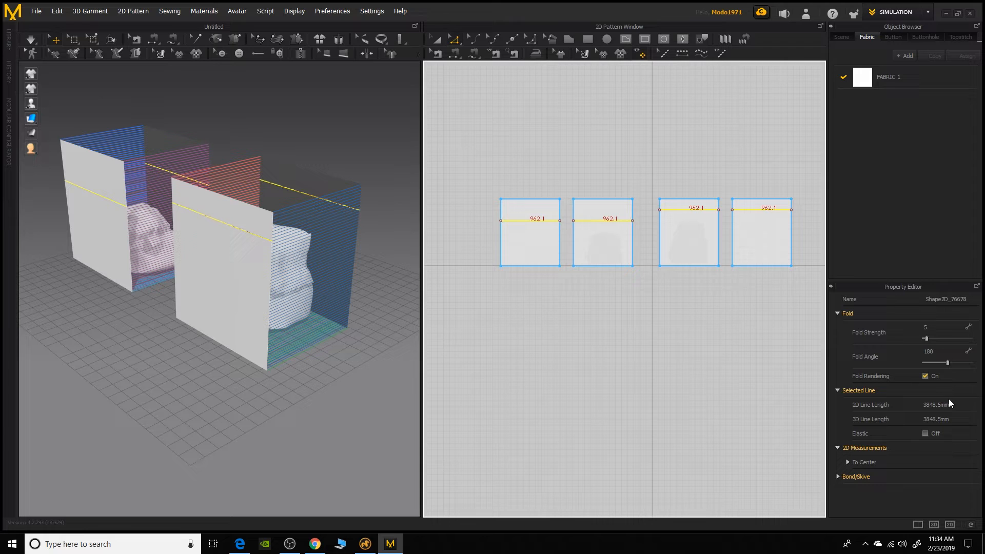
- Enable Elastic on the lines with strength 31.9 and ratio 1
click(925, 433)
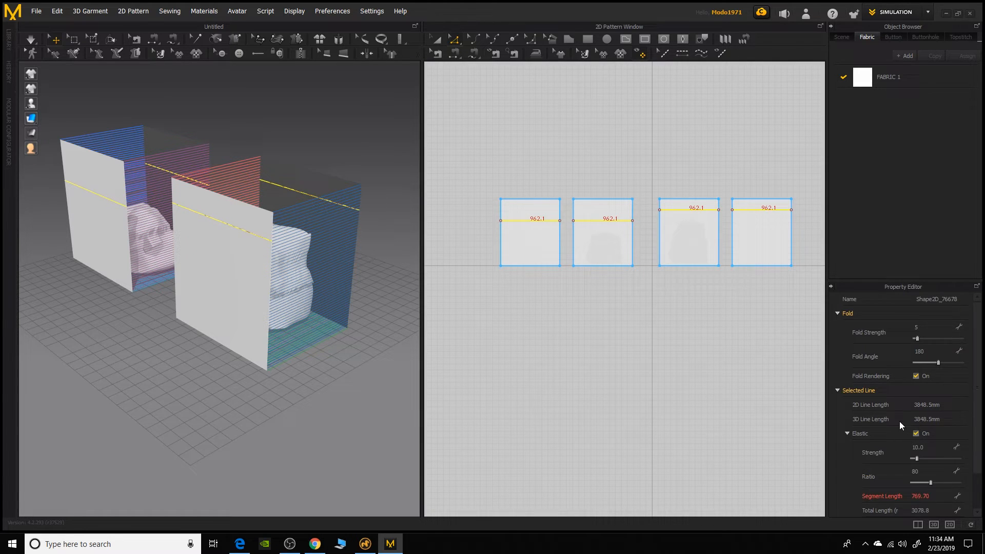
scroll(914, 423, down, 2)
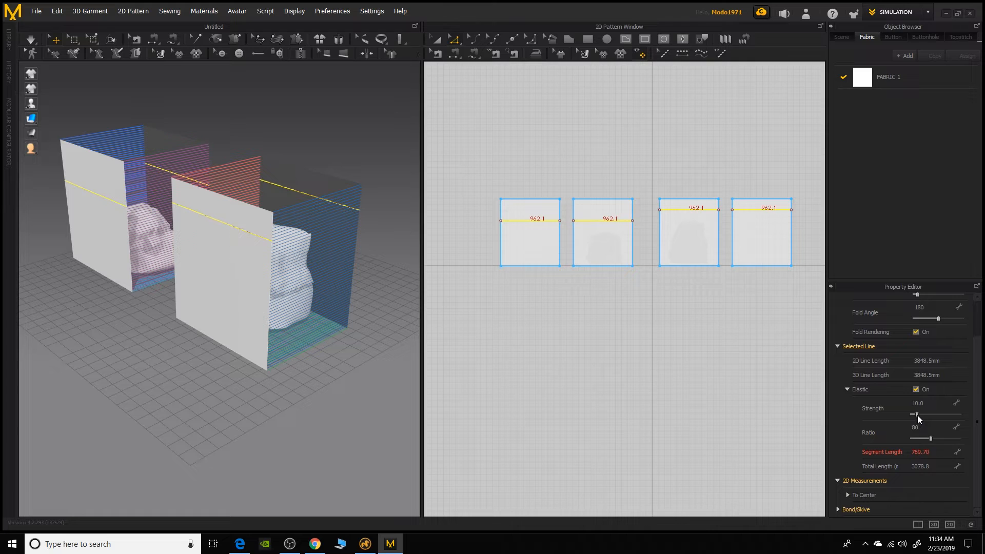
click(917, 415)
drag(932, 437, 930, 438)
key(Return)
mouse_move(313, 149)
right_down()
mouse_move(354, 123)
mouse_move(314, 120)
mouse_move(362, 135)
mouse_move(262, 118)
right_up()
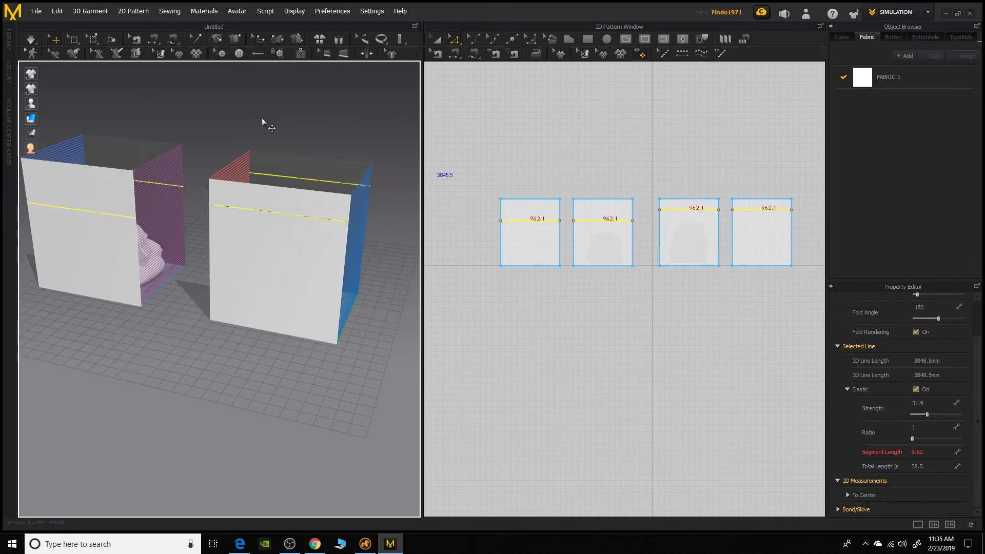
- Synchronize the panels and run the simulation so they drape into two cinched bags
click(33, 40)
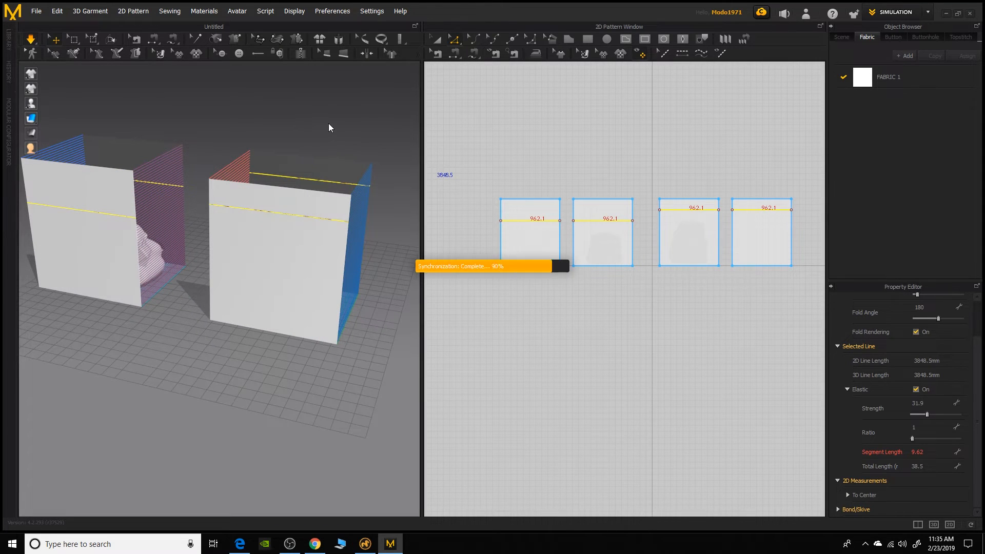
key(space)
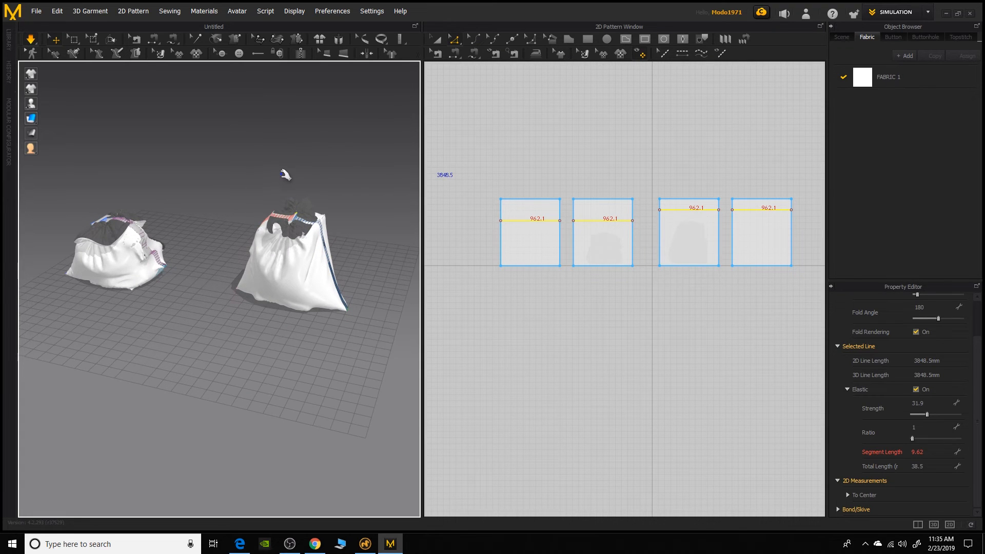
mouse_move(216, 186)
right_down()
mouse_move(356, 168)
mouse_move(255, 177)
mouse_move(308, 207)
mouse_move(362, 166)
mouse_move(318, 165)
right_up()
scroll(278, 180, up, 3)
- Pull the left bag's neck fabric upward and outward while simulating so its top gathers
mouse_move(195, 161)
middle_down()
mouse_move(323, 192)
mouse_move(225, 233)
mouse_move(233, 197)
middle_up()
scroll(225, 233, down, 2)
scroll(226, 232, up, 4)
scroll(227, 216, up, 3)
mouse_move(211, 188)
mouse_down()
mouse_move(277, 135)
mouse_move(327, 117)
mouse_move(419, 155)
mouse_up()
middle_drag(338, 216, 239, 165)
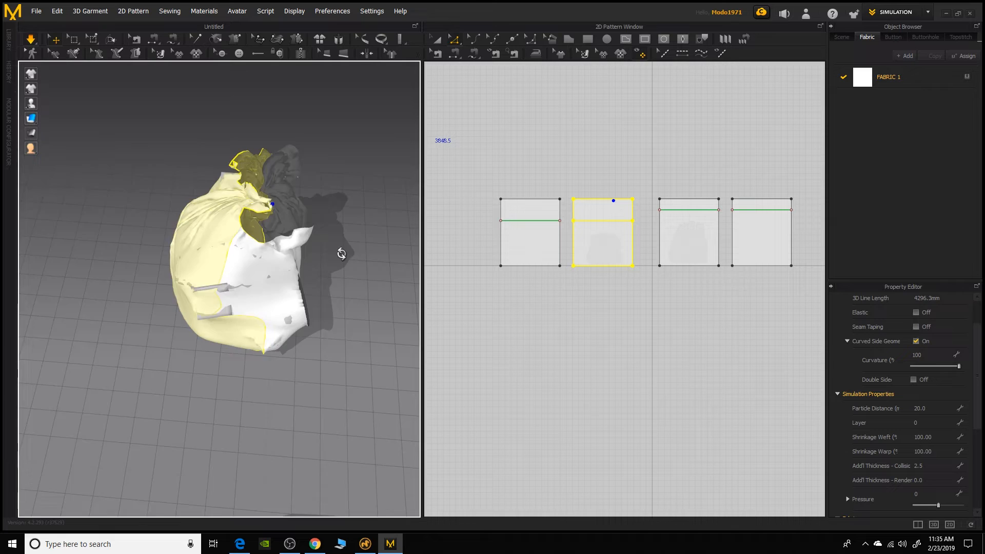
drag(239, 163, 282, 191)
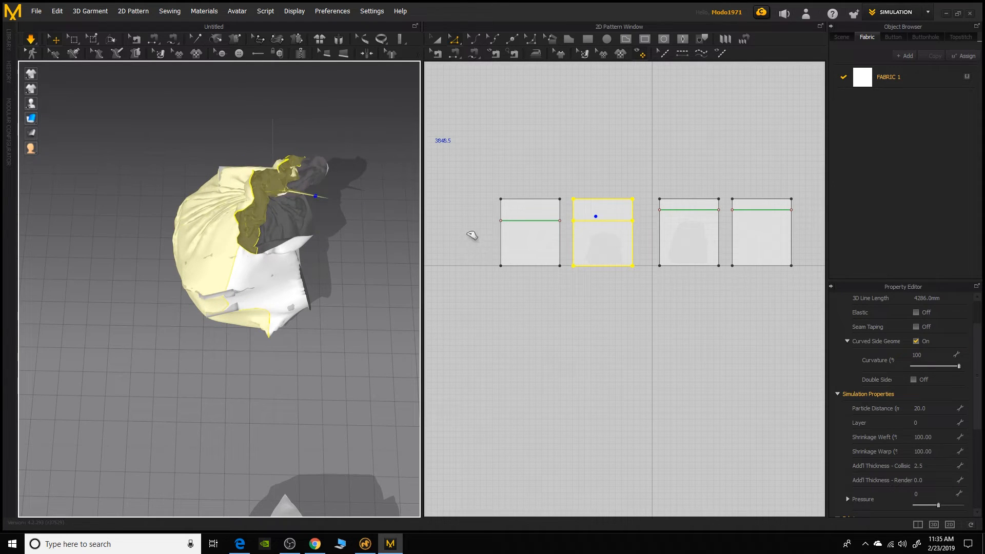
drag(282, 190, 354, 220)
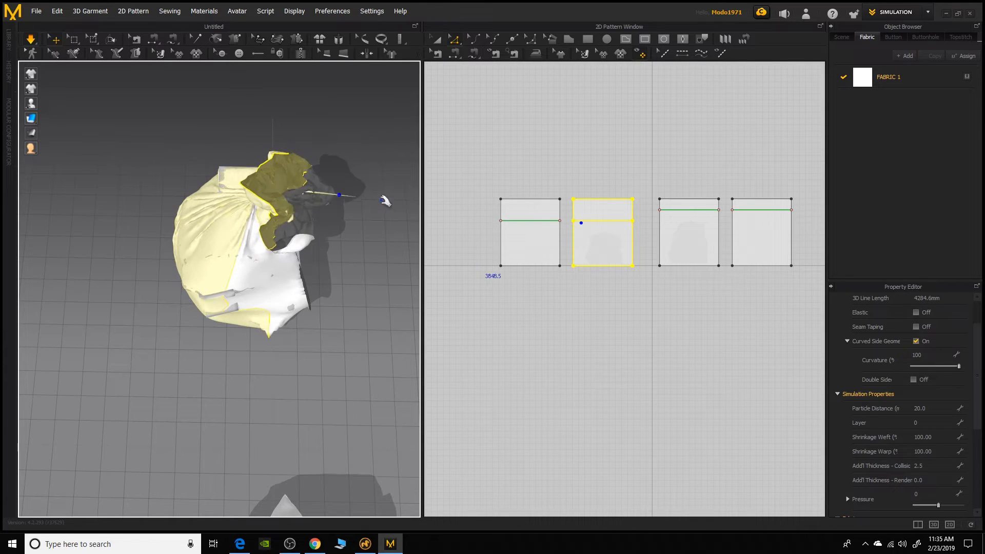
mouse_move(385, 203)
right_down()
mouse_move(408, 126)
mouse_move(152, 177)
right_up()
right_drag(256, 189, 256, 170)
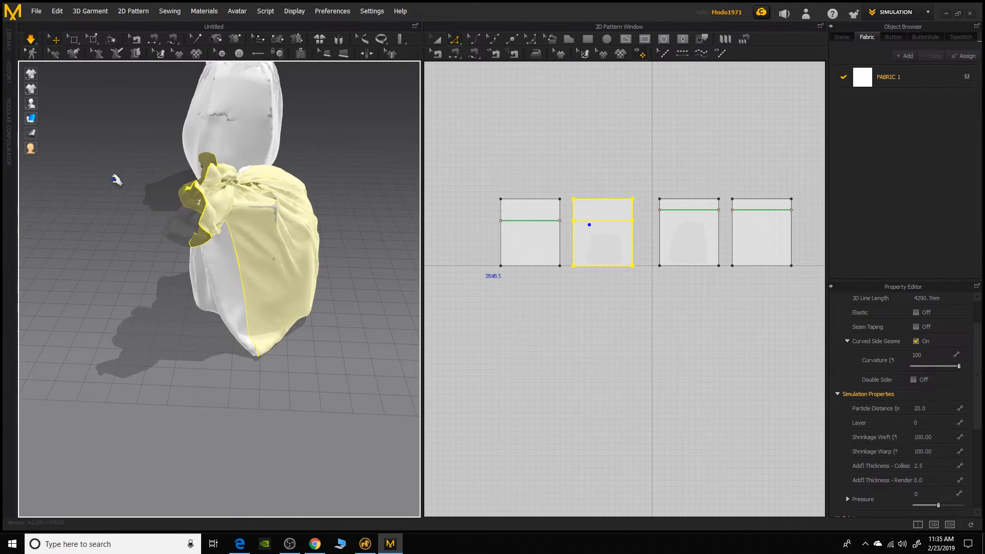
mouse_move(81, 240)
right_down()
mouse_move(177, 248)
mouse_move(276, 185)
right_up()
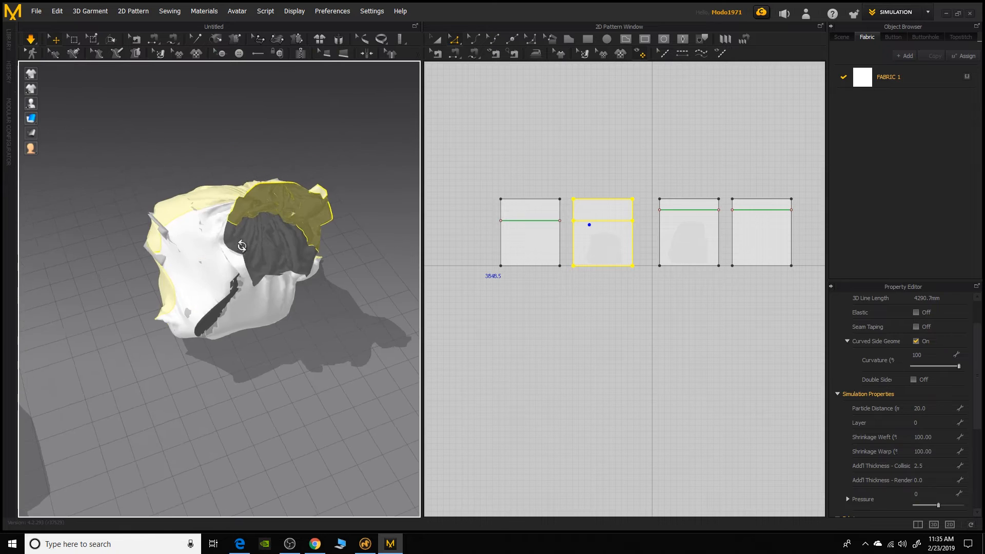
drag(275, 186, 336, 189)
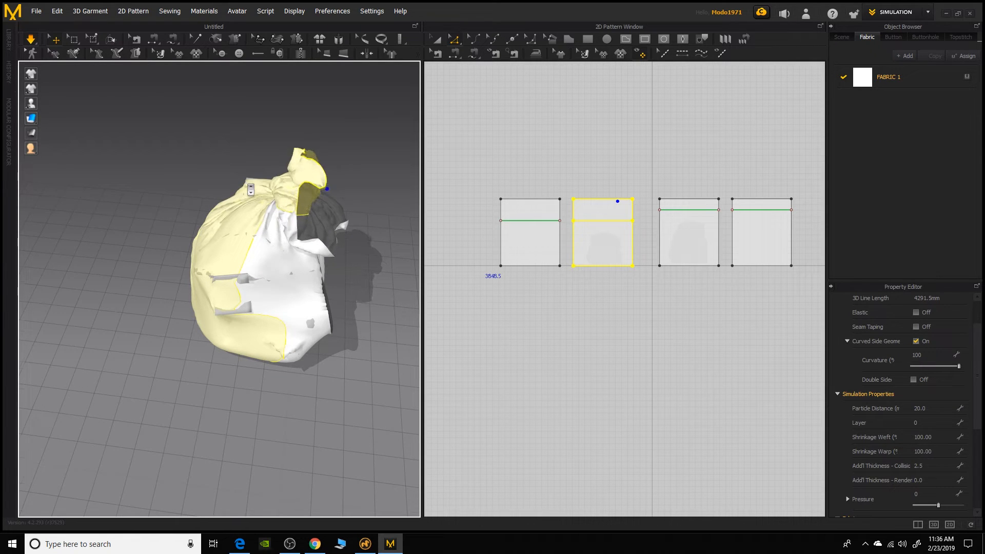
- Bring the right bag into view and pull its neck fabric upward into a gathered top
right_drag(336, 189, 330, 215)
scroll(331, 193, down, 3)
mouse_move(331, 181)
middle_down()
mouse_move(231, 201)
mouse_move(352, 230)
middle_up()
drag(365, 240, 399, 199)
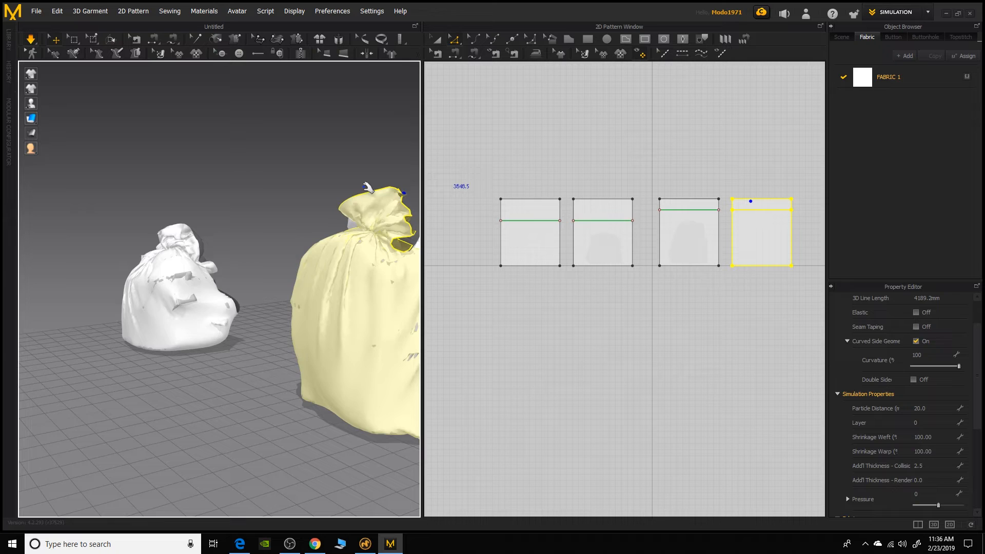
mouse_move(254, 193)
right_down()
mouse_move(226, 196)
mouse_move(254, 203)
mouse_move(108, 179)
mouse_move(179, 169)
mouse_move(227, 232)
right_up()
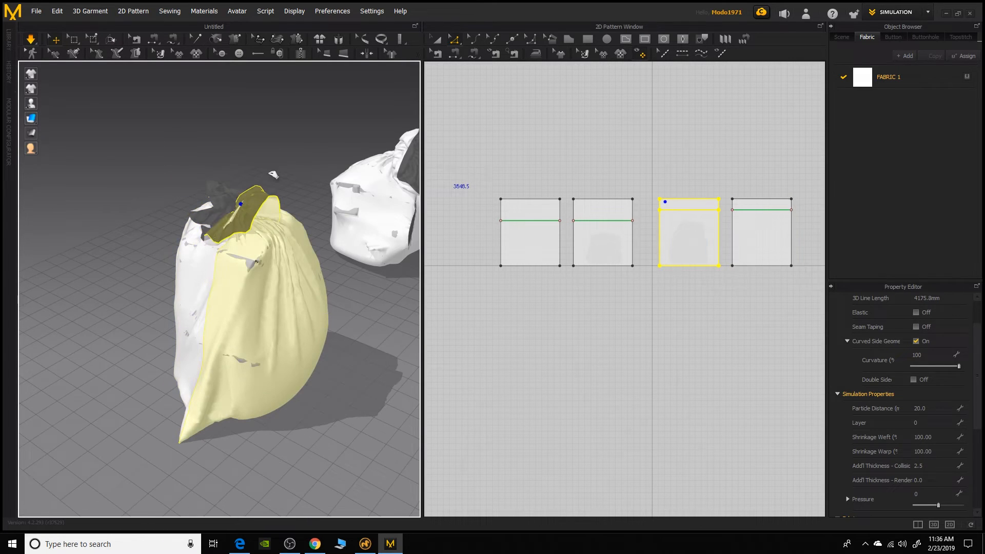
drag(228, 231, 308, 189)
- Orbit and pan around both cinched bags to inspect them from several angles
mouse_move(377, 160)
right_down()
mouse_move(304, 147)
mouse_move(350, 137)
mouse_move(323, 171)
mouse_move(374, 161)
mouse_move(323, 166)
mouse_move(84, 264)
mouse_move(38, 254)
mouse_move(316, 250)
mouse_move(223, 232)
mouse_move(154, 254)
mouse_move(69, 362)
mouse_move(150, 384)
right_up()
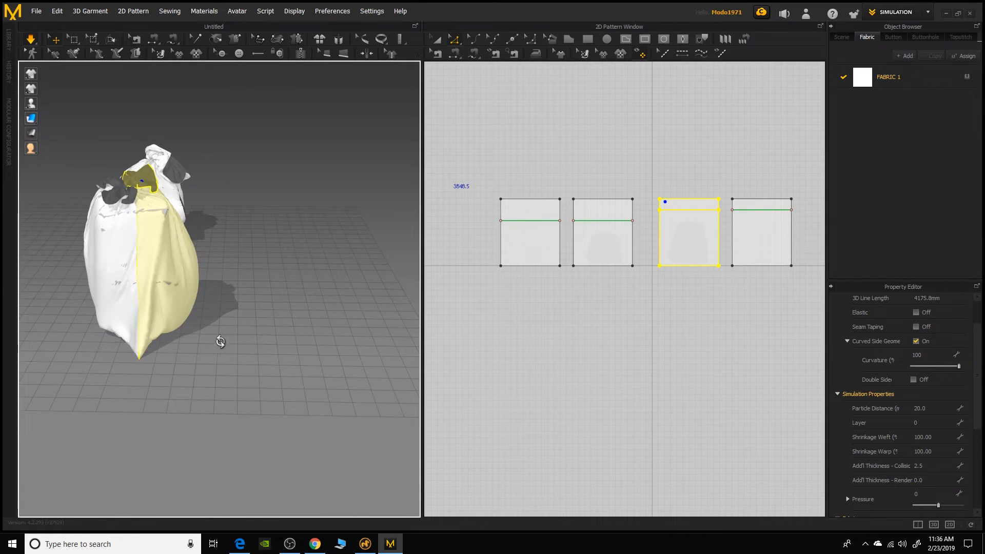
right_drag(220, 341, 246, 332)
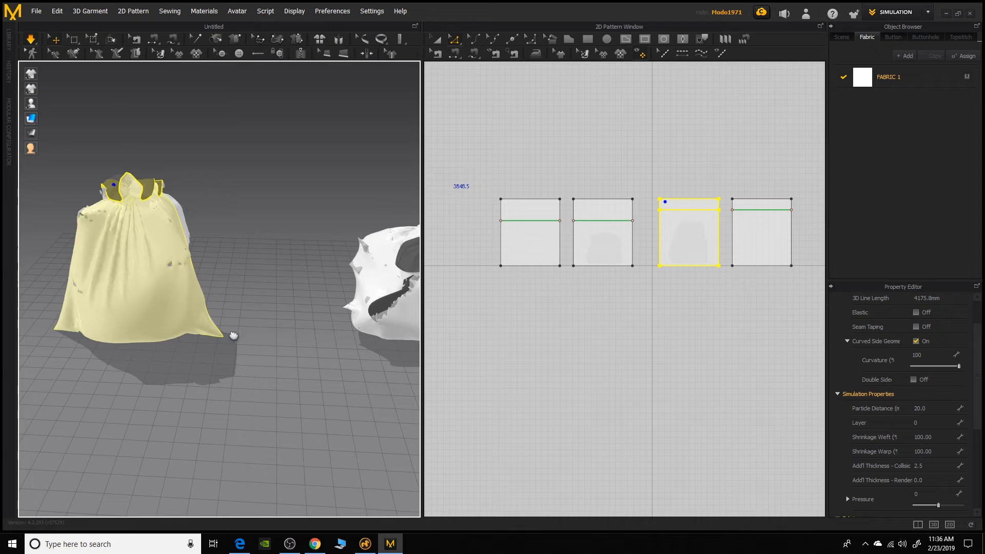
mouse_move(317, 343)
right_down()
mouse_move(231, 331)
mouse_move(273, 318)
mouse_move(183, 292)
right_up()
scroll(231, 308, down, 3)
middle_drag(183, 293, 239, 329)
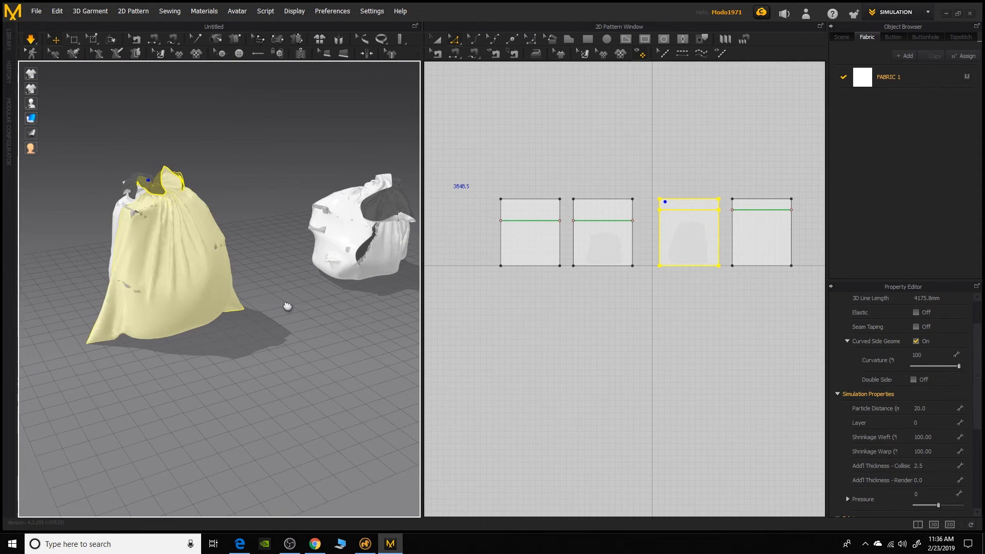
right_drag(206, 380, 311, 366)
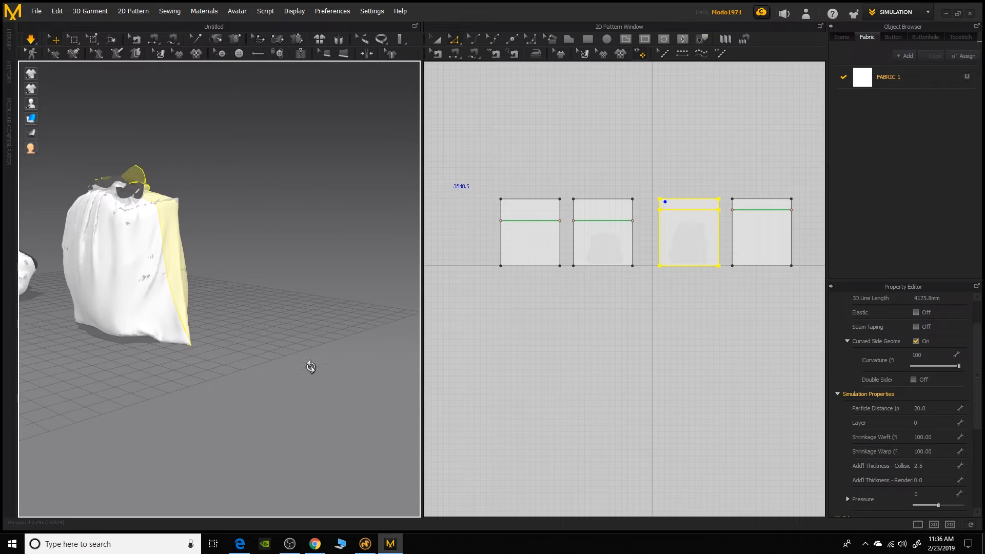
middle_drag(246, 361, 391, 395)
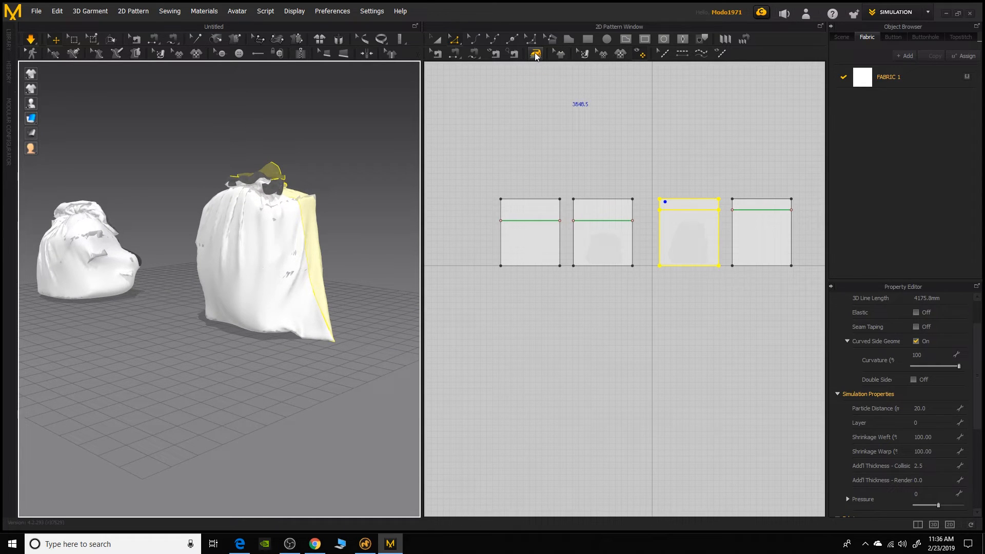
- Set up the Steam Brush with shrinkage -71, size 199 mm and hardness 6
click(536, 54)
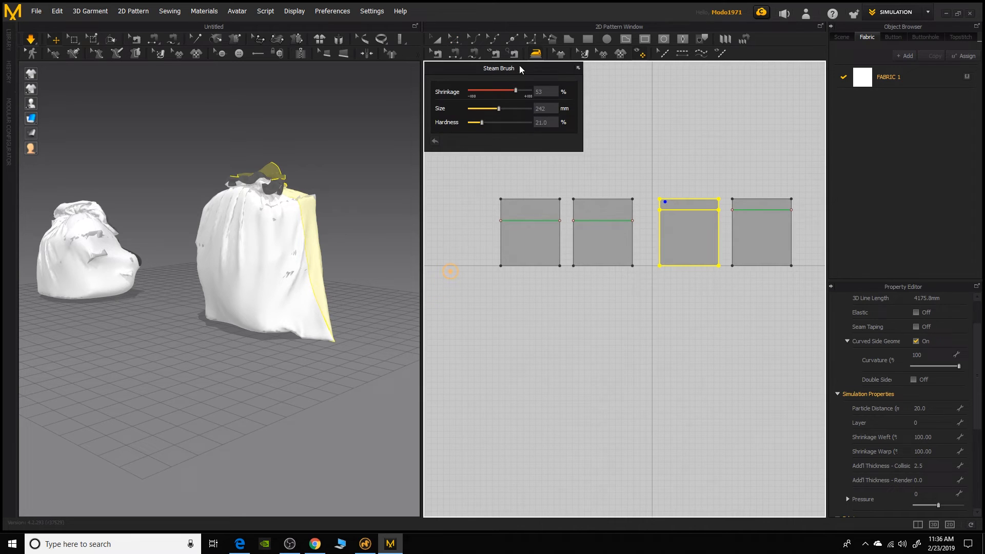
drag(520, 69, 551, 75)
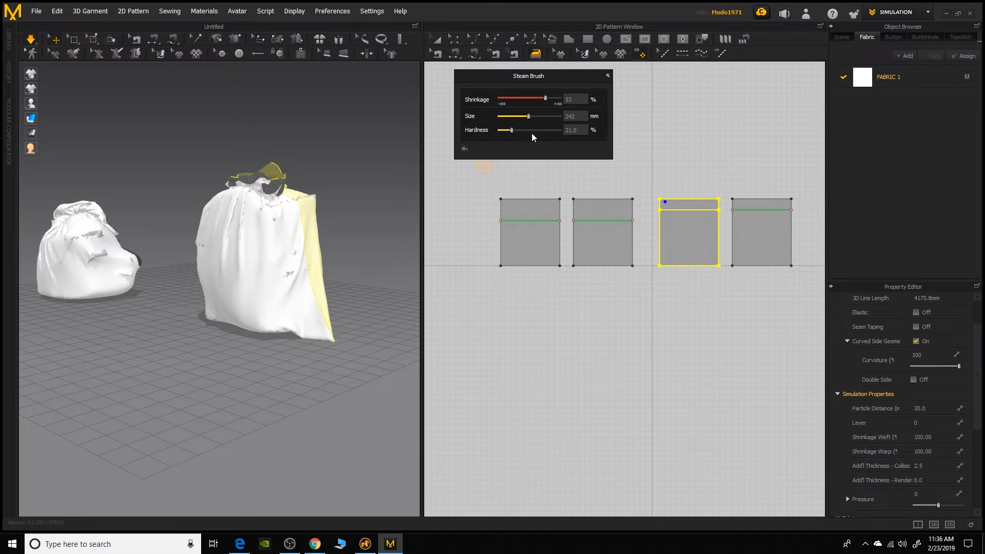
drag(545, 99, 518, 101)
drag(534, 130, 504, 130)
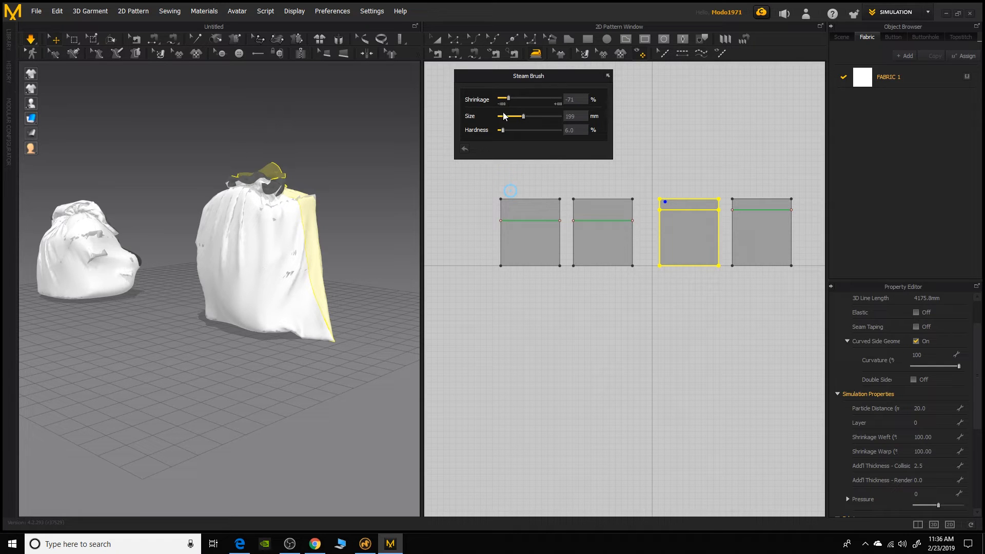
- Steam-shrink the bottom corners of the right-hand panels and a patch on the fourth piece
right_drag(393, 236, 400, 234)
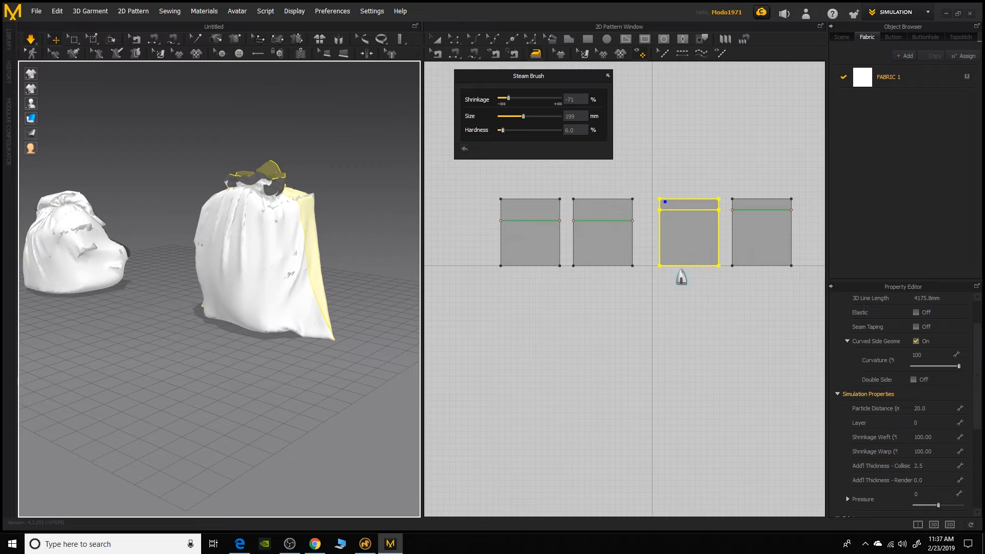
drag(664, 267, 665, 260)
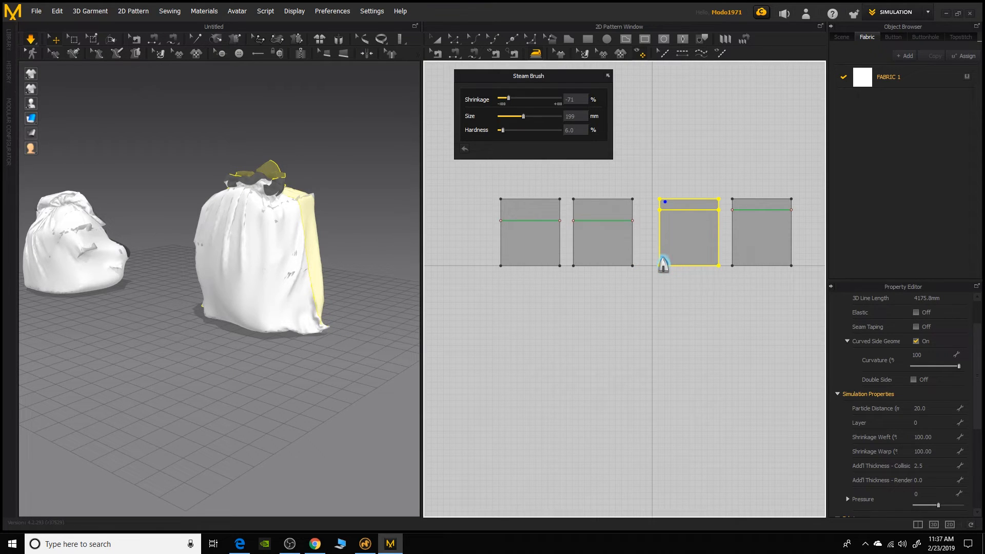
click(664, 260)
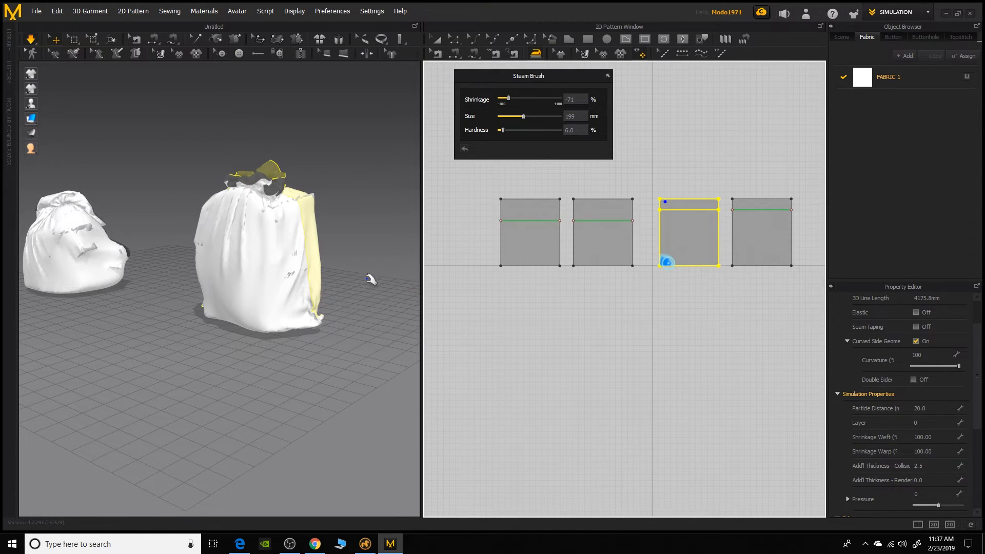
right_drag(370, 279, 420, 283)
click(792, 265)
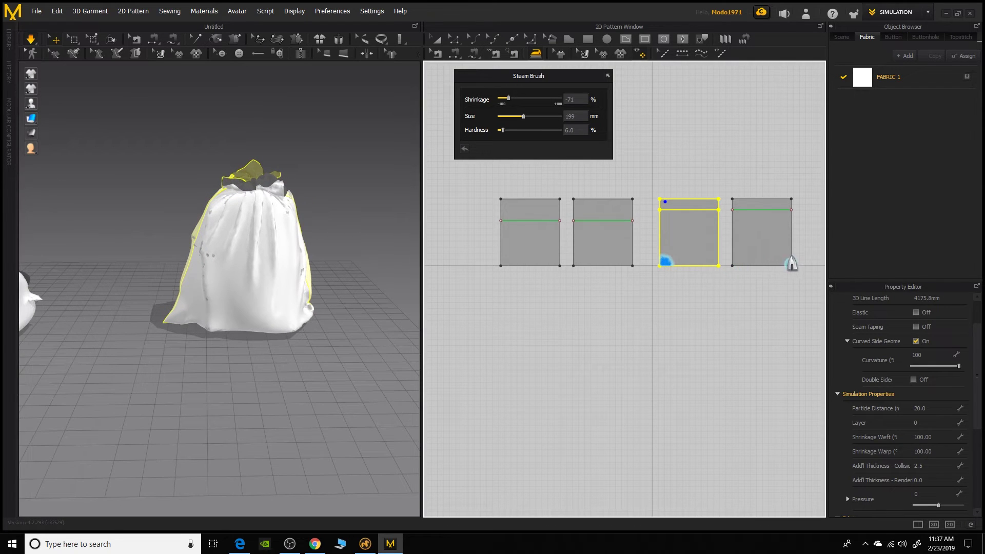
click(717, 263)
right_drag(367, 279, 439, 279)
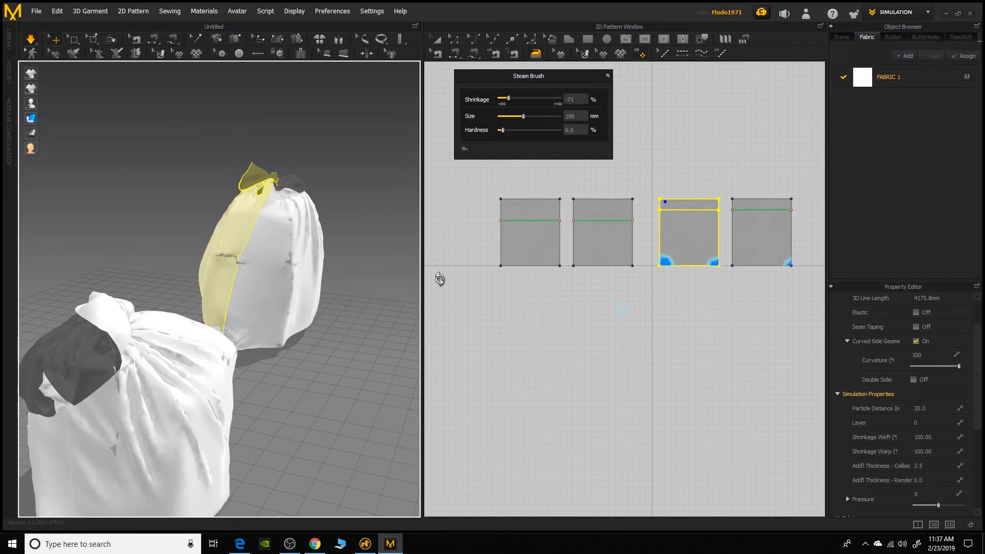
scroll(368, 303, down, 3)
scroll(231, 339, up, 5)
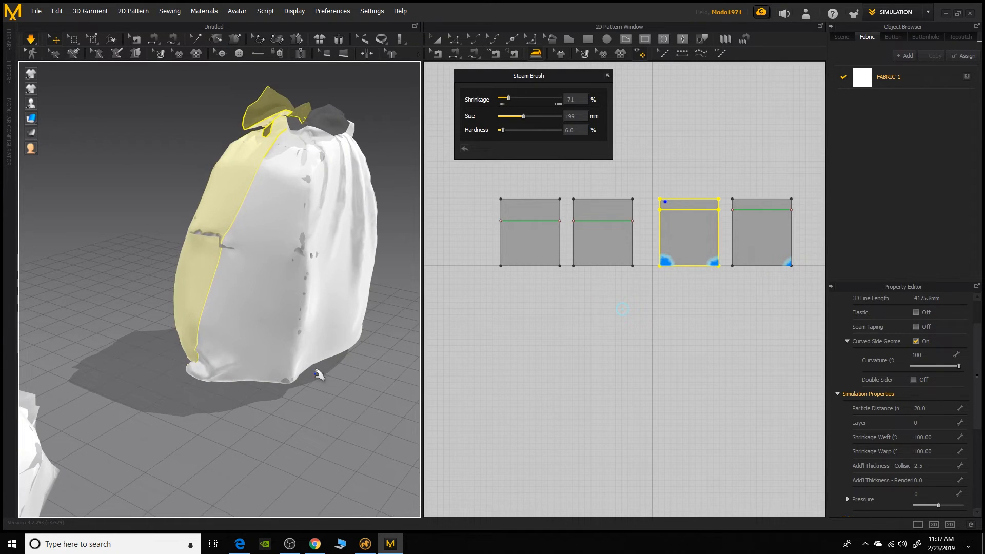
mouse_move(315, 376)
right_down()
mouse_move(420, 416)
mouse_move(287, 396)
right_up()
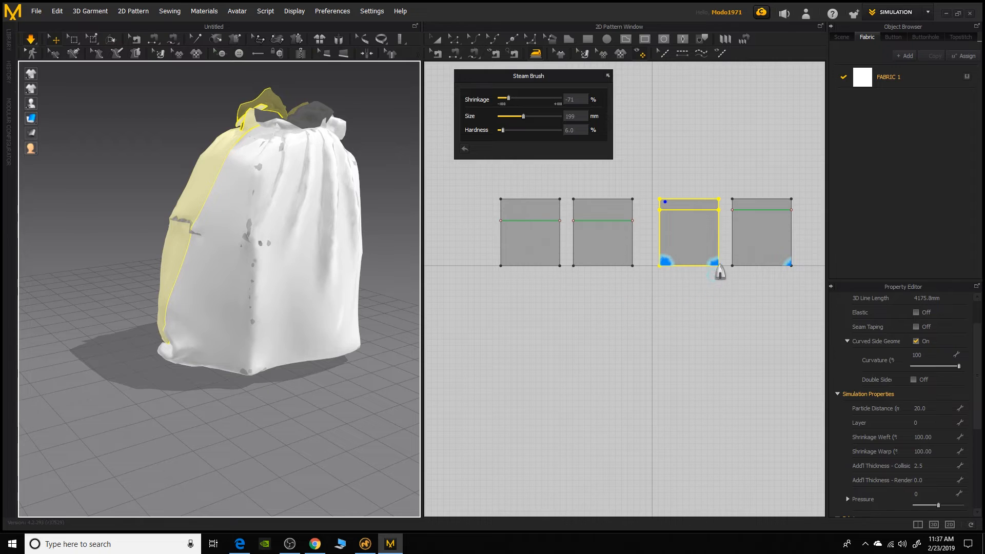
drag(719, 266, 743, 249)
scroll(354, 401, up, 8)
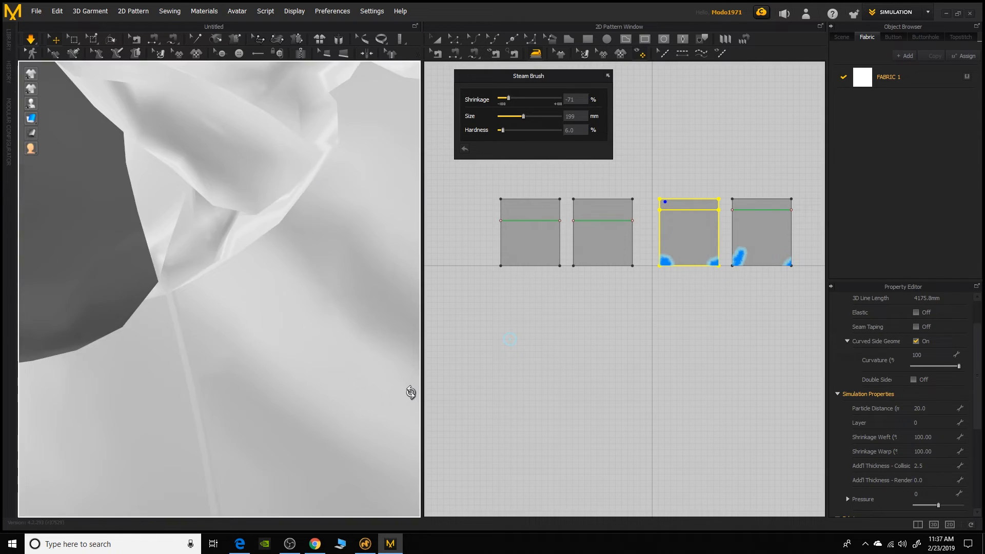
scroll(412, 392, down, 8)
- Paint further shrinkage strokes across the third pattern piece, checking the yellow bag
right_drag(362, 394, 377, 394)
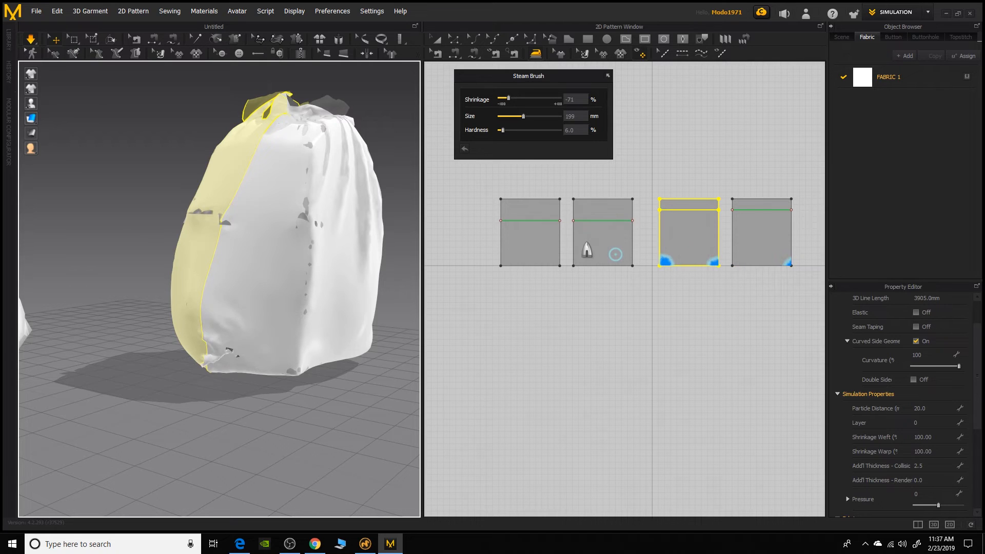
right_drag(131, 270, 109, 277)
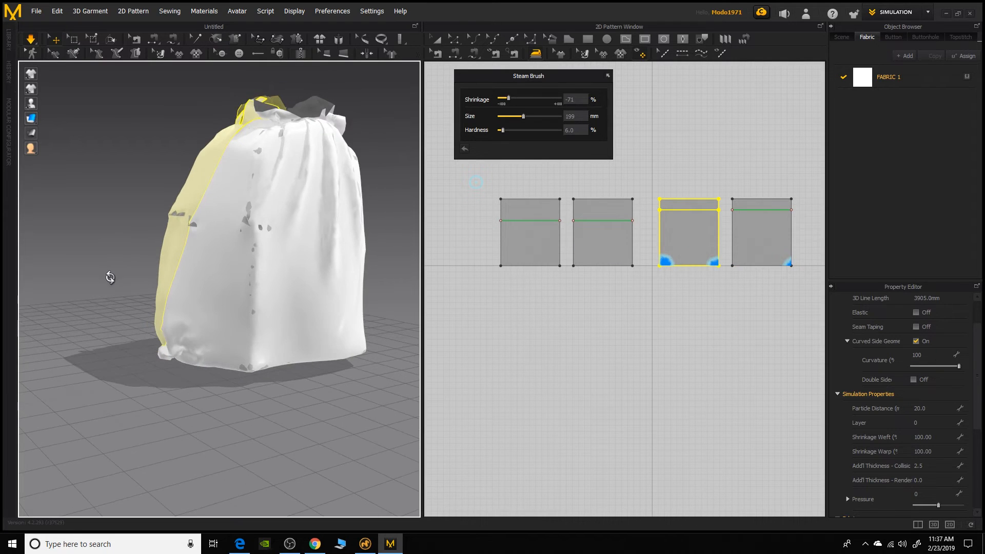
right_drag(323, 285, 362, 269)
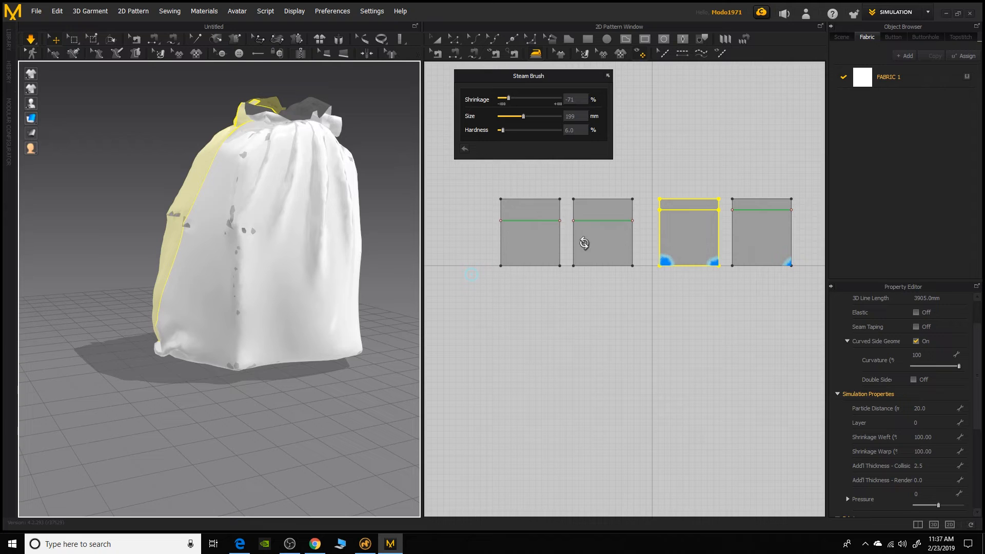
click(686, 234)
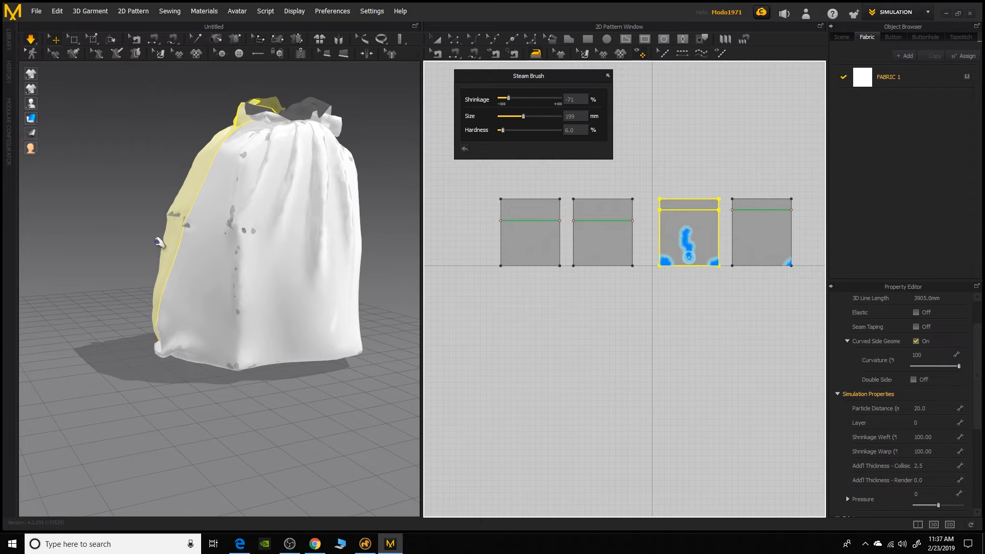
right_drag(158, 240, 335, 275)
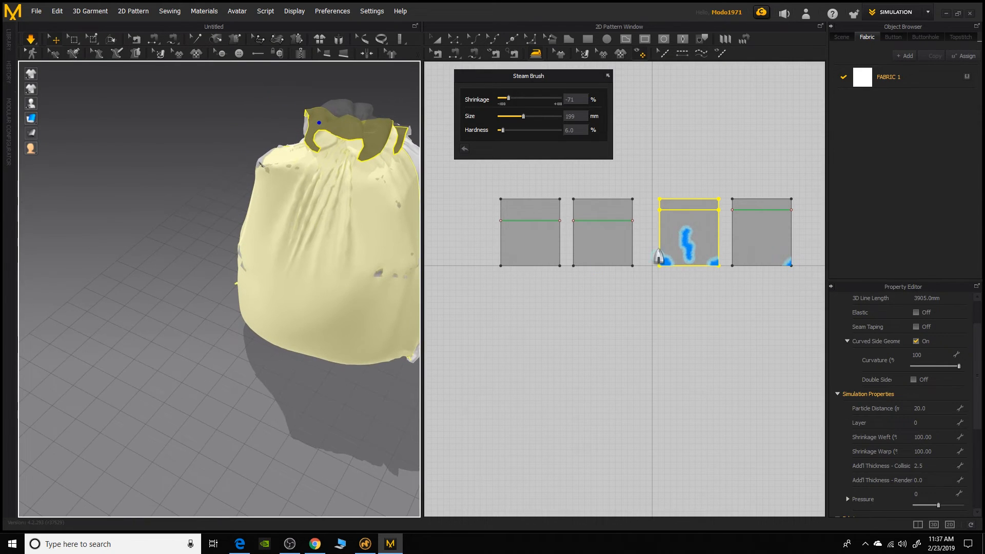
drag(662, 255, 712, 254)
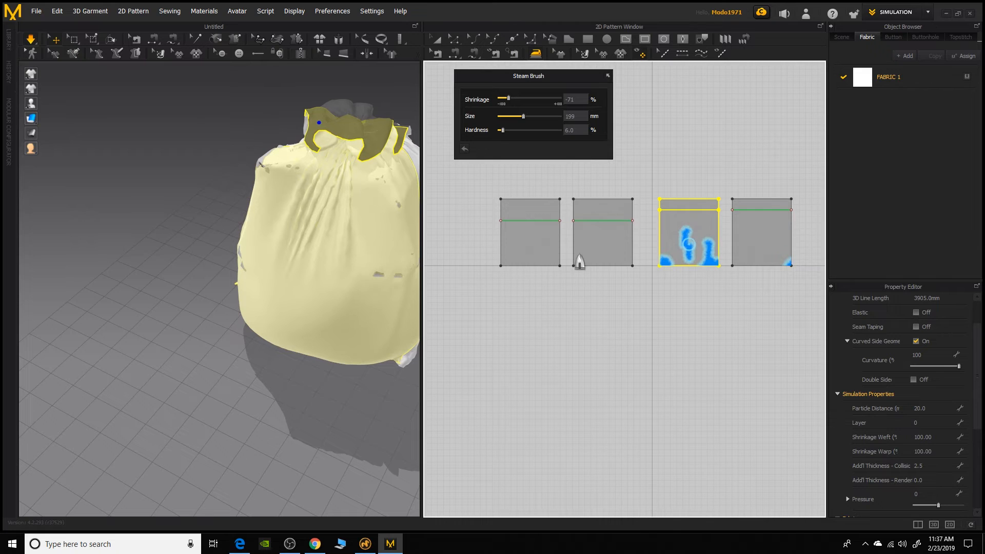
right_drag(190, 268, 146, 238)
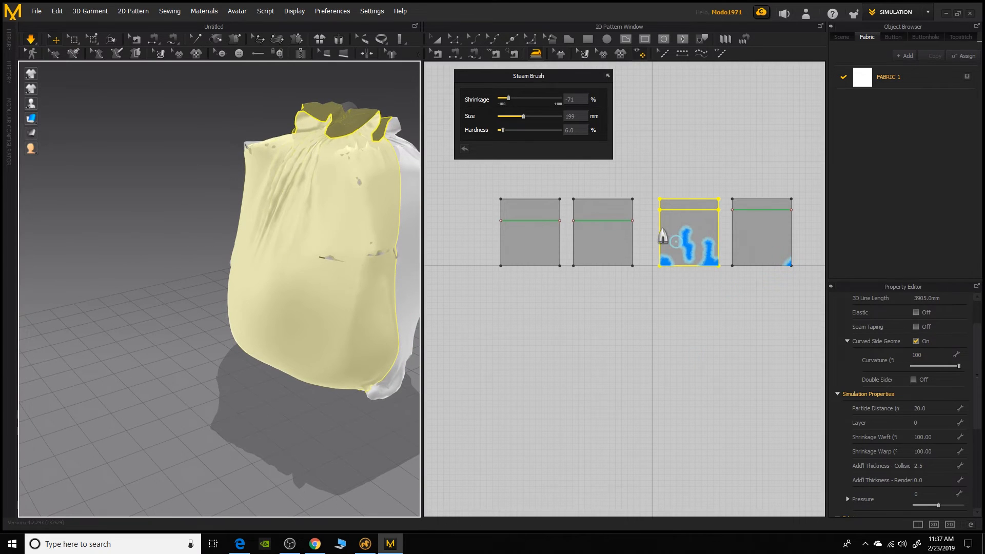
mouse_move(669, 239)
mouse_down()
mouse_move(674, 248)
mouse_move(677, 235)
mouse_up()
right_drag(254, 208, 231, 177)
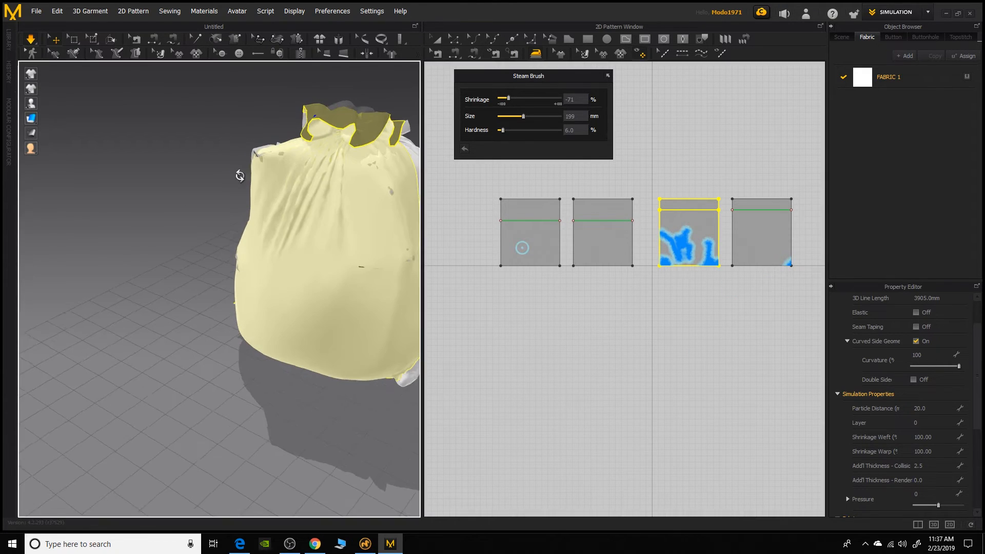
- Switch shrinkage to 66 and paint expansion patches on the third and fourth pieces
drag(508, 98, 543, 100)
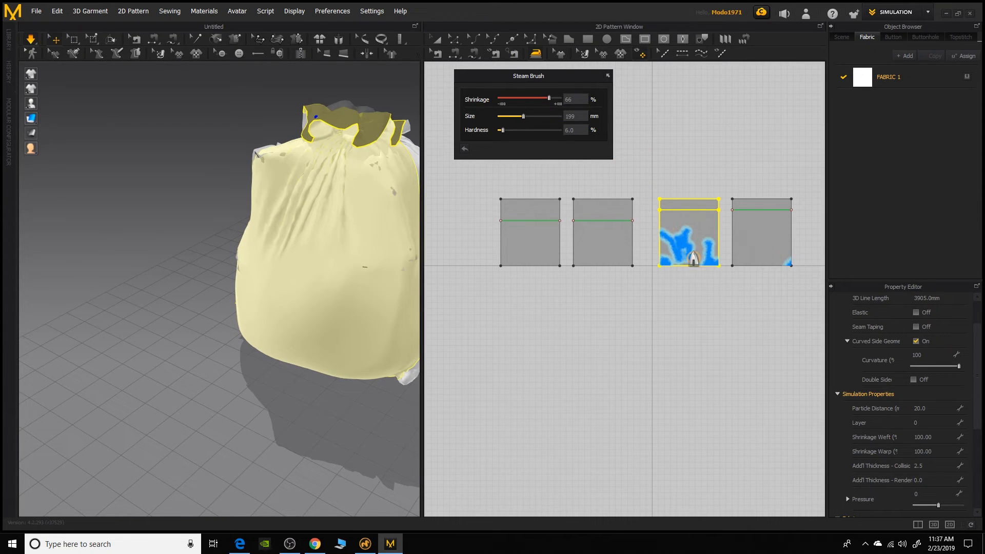
drag(692, 258, 699, 227)
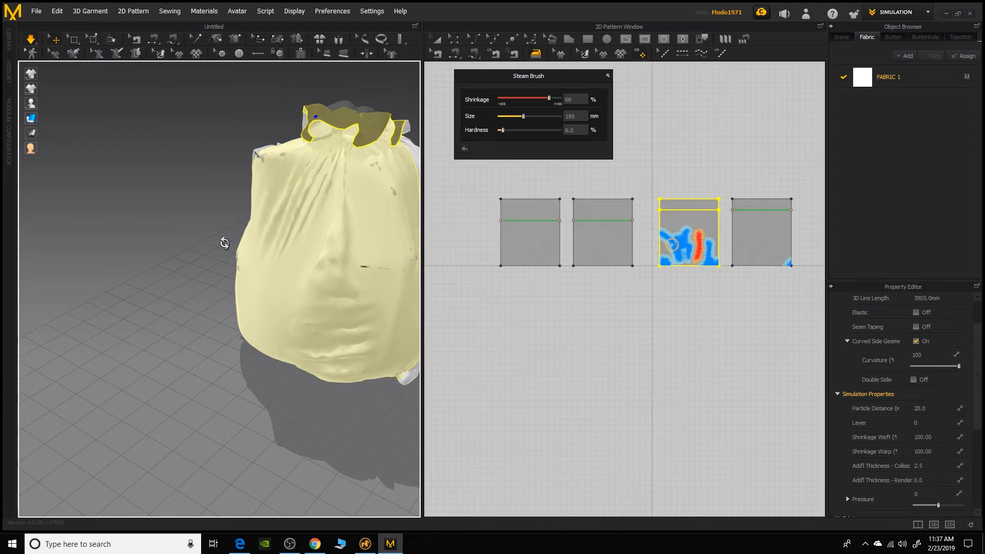
right_drag(224, 242, 154, 246)
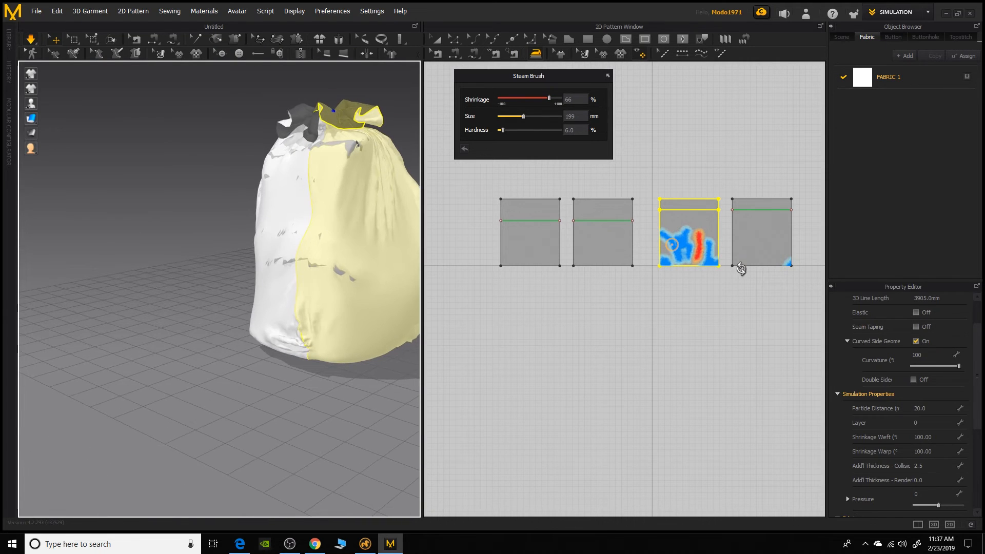
drag(689, 260, 677, 261)
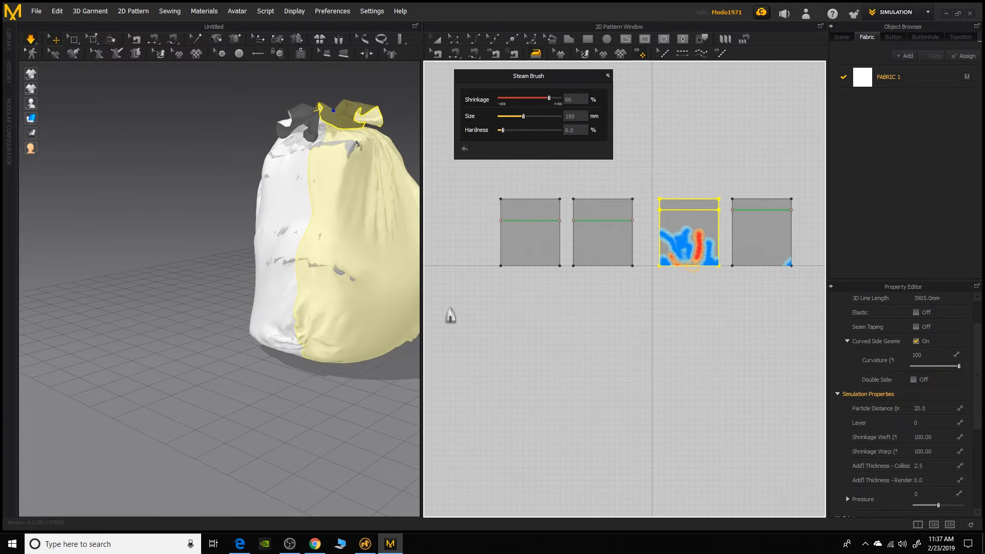
right_drag(250, 359, 376, 358)
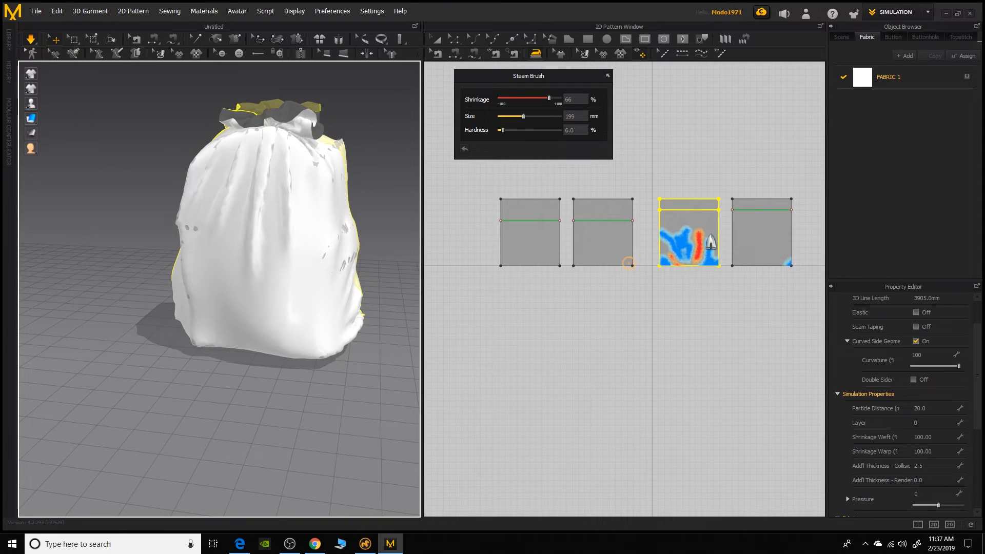
drag(738, 235, 748, 258)
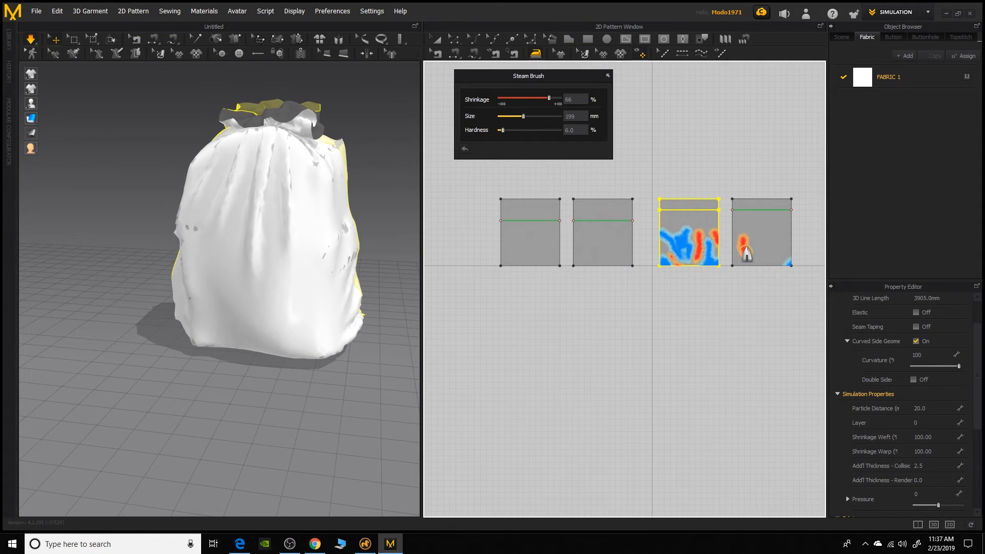
right_drag(62, 314, 277, 323)
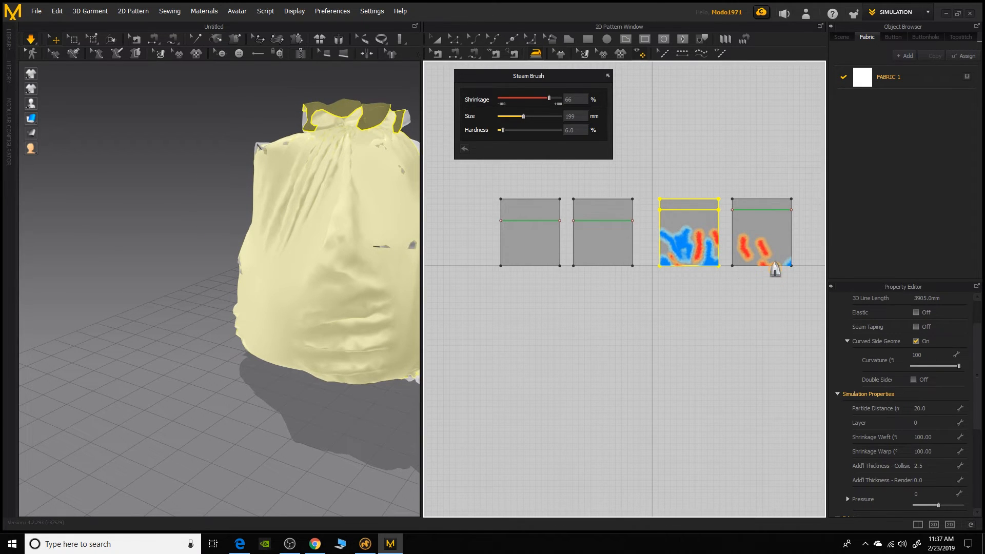
mouse_move(235, 370)
right_down()
mouse_move(211, 318)
mouse_move(211, 254)
right_up()
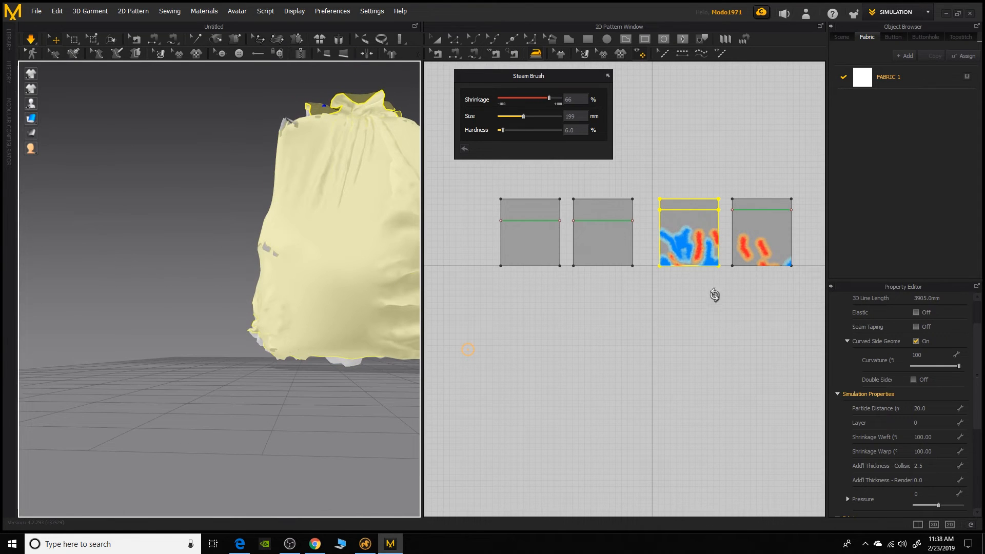
- With Edit Pattern, select both right-hand bottom edges and enable Elastic on them
click(457, 43)
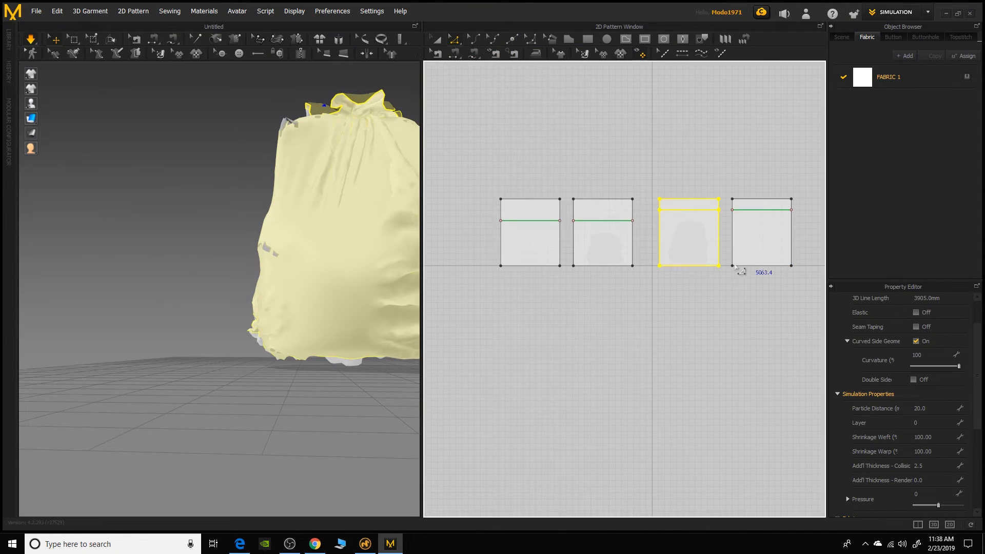
click(692, 268)
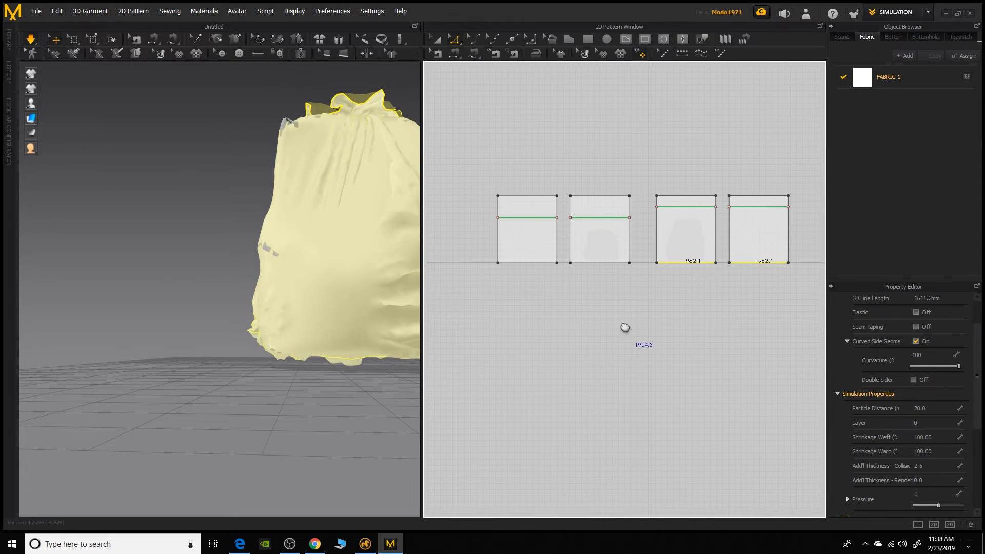
middle_drag(634, 347, 561, 347)
mouse_move(208, 265)
right_down()
mouse_move(115, 238)
mouse_move(324, 351)
right_up()
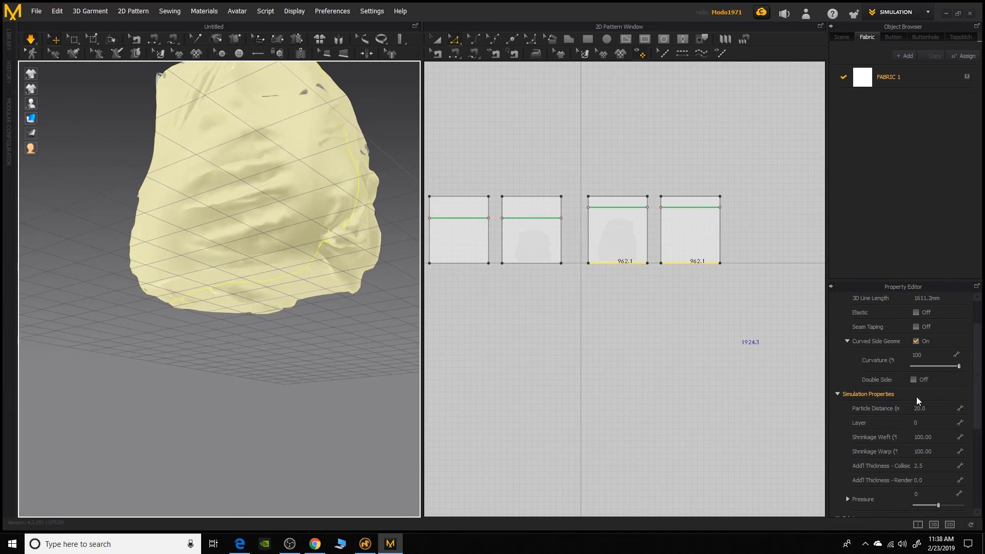
scroll(912, 395, up, 2)
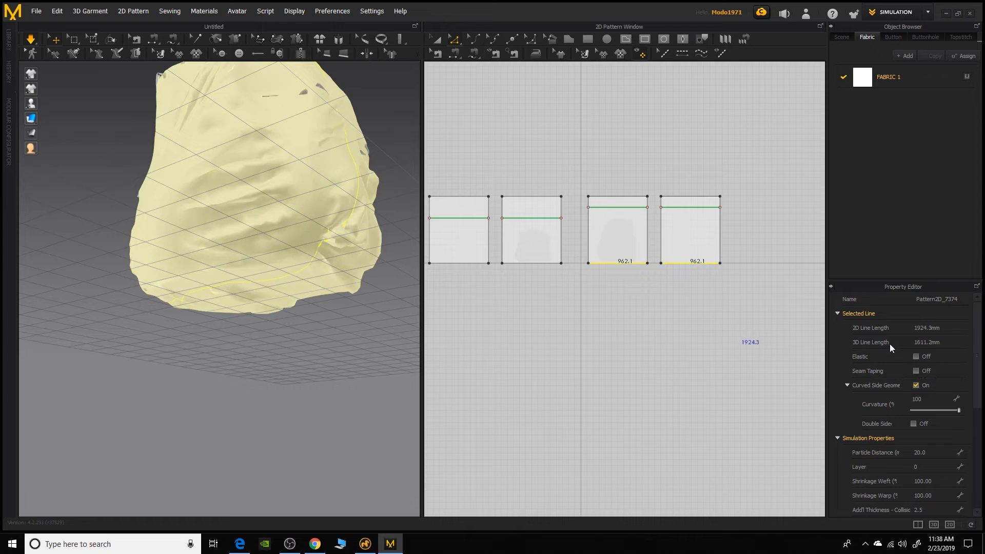
scroll(919, 432, down, 2)
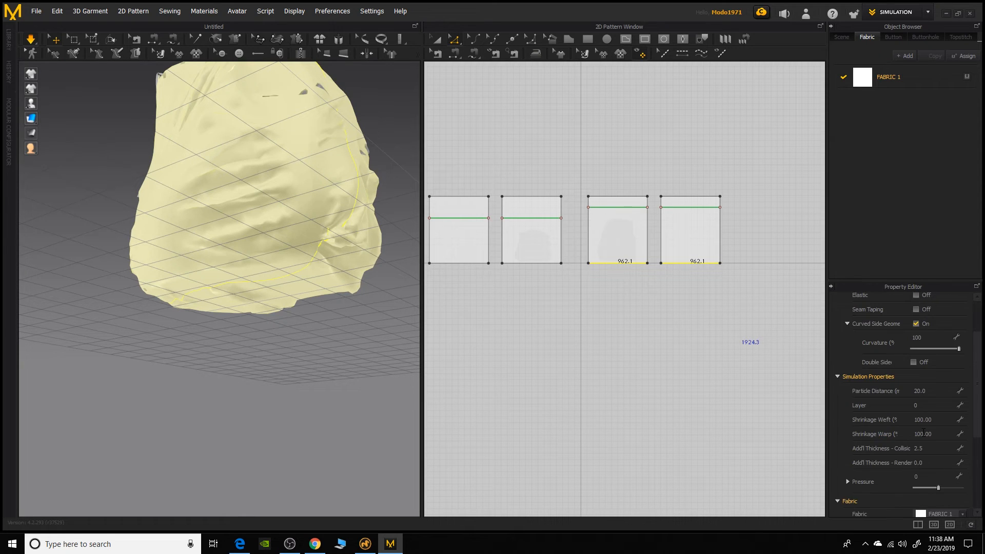
scroll(937, 421, up, 2)
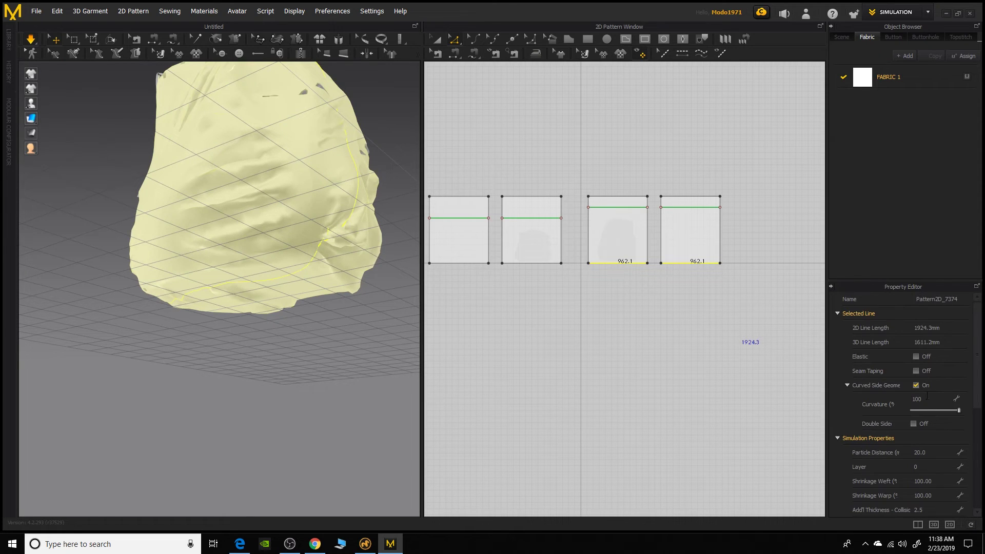
click(915, 356)
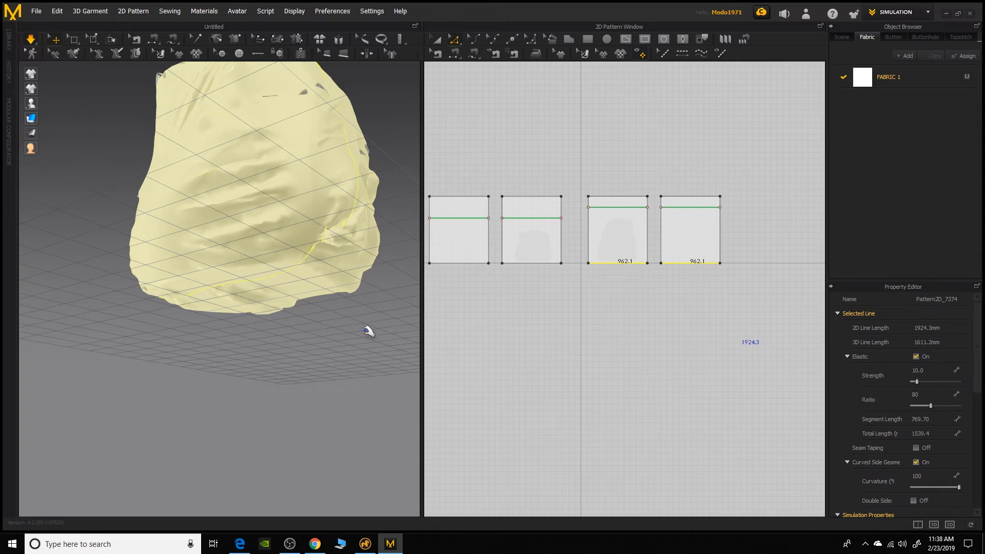
right_drag(362, 333, 407, 308)
mouse_move(314, 333)
right_down()
mouse_move(305, 373)
mouse_move(245, 356)
right_up()
scroll(245, 392, up, 3)
- Hide the avatar and reframe the view so both bags are centred
right_drag(245, 393, 346, 263)
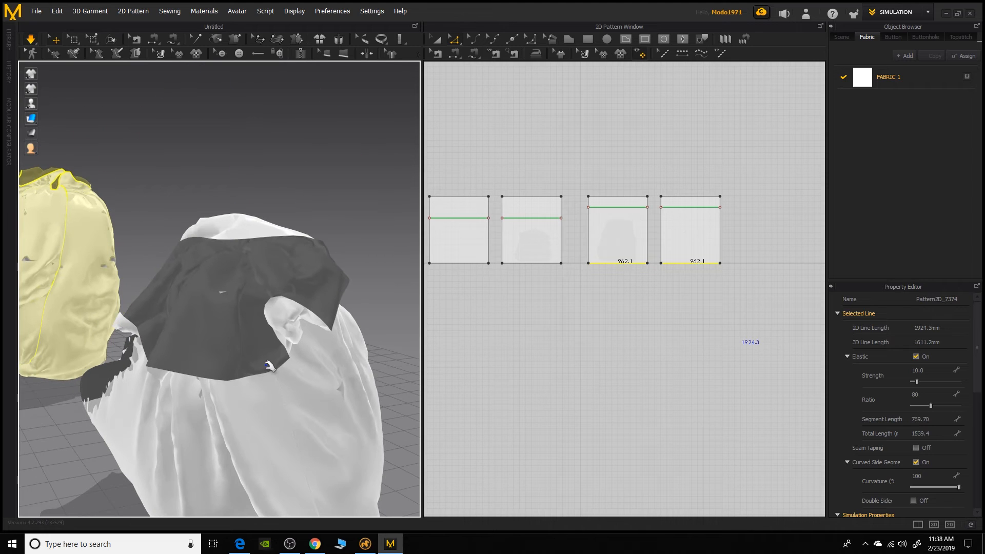
scroll(342, 224, down, 5)
right_drag(231, 198, 331, 207)
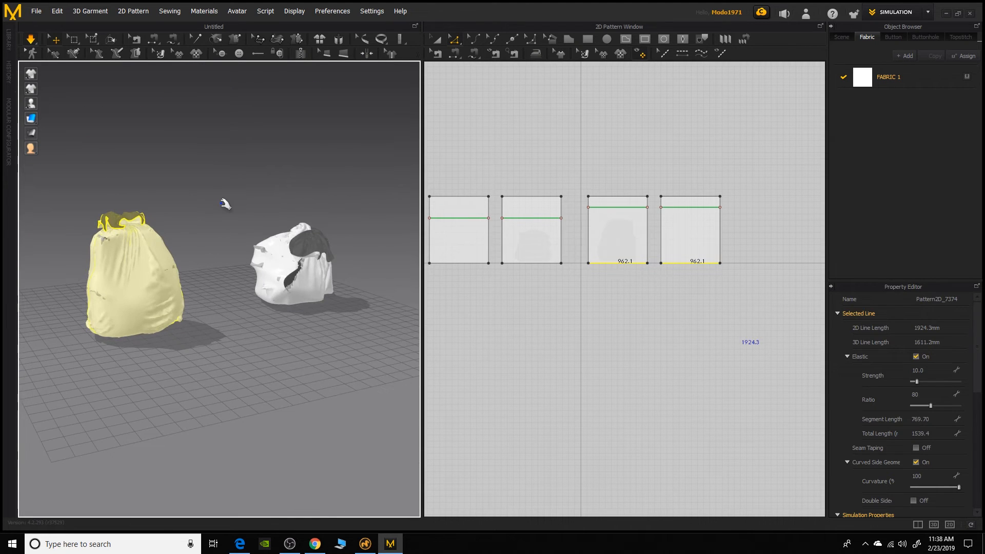
right_drag(262, 202, 297, 235)
mouse_move(297, 236)
middle_down()
mouse_move(239, 215)
mouse_move(248, 288)
middle_up()
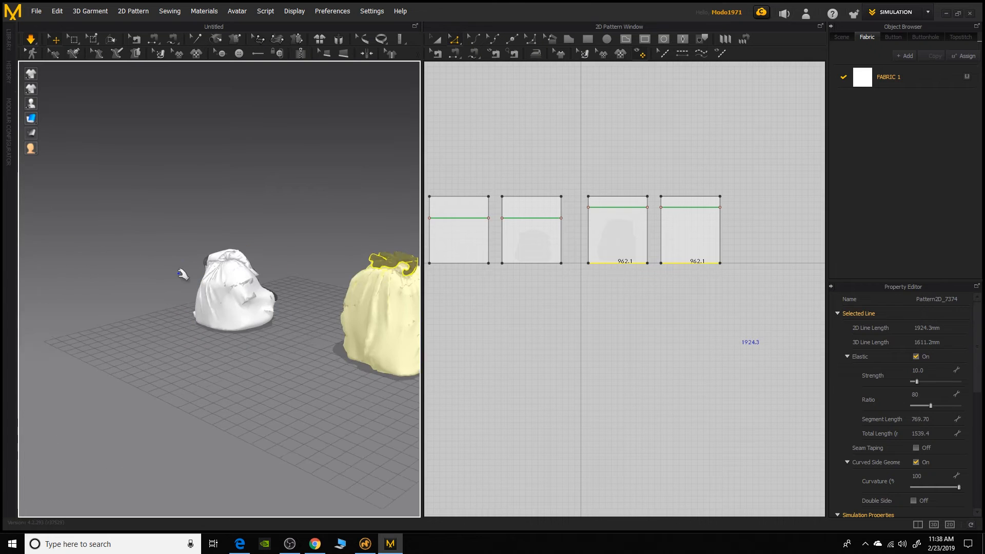
scroll(248, 288, up, 5)
scroll(262, 316, up, 2)
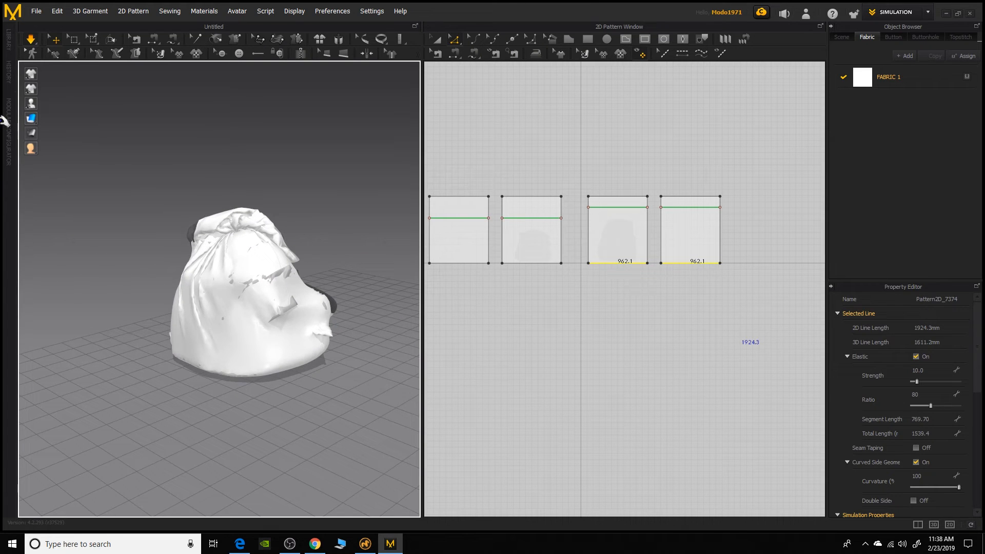
click(35, 104)
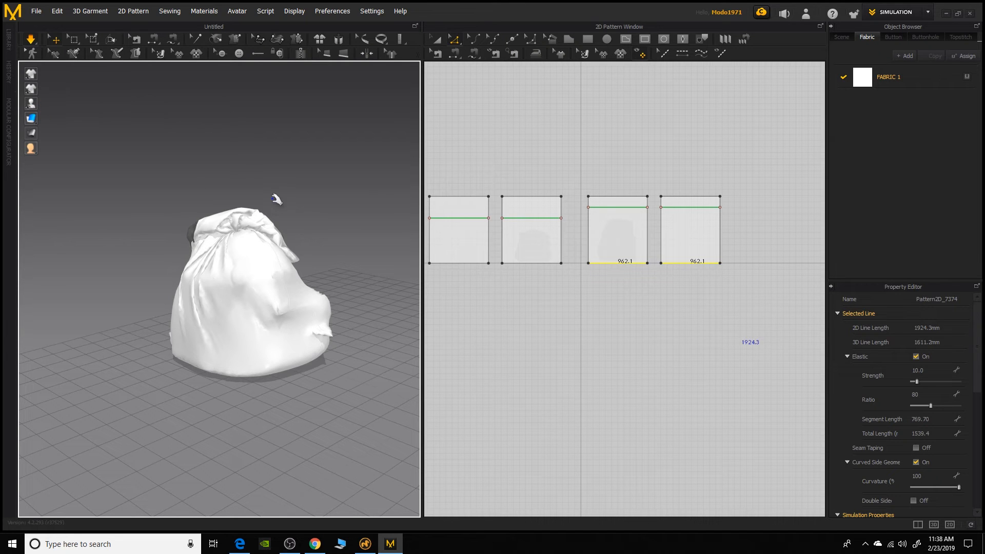
mouse_move(316, 228)
right_down()
mouse_move(174, 222)
mouse_move(293, 221)
right_up()
mouse_move(293, 222)
middle_down()
mouse_move(231, 192)
mouse_move(267, 223)
mouse_move(216, 206)
middle_up()
scroll(231, 192, up, 2)
mouse_move(215, 207)
right_down()
mouse_move(173, 198)
mouse_move(240, 204)
right_up()
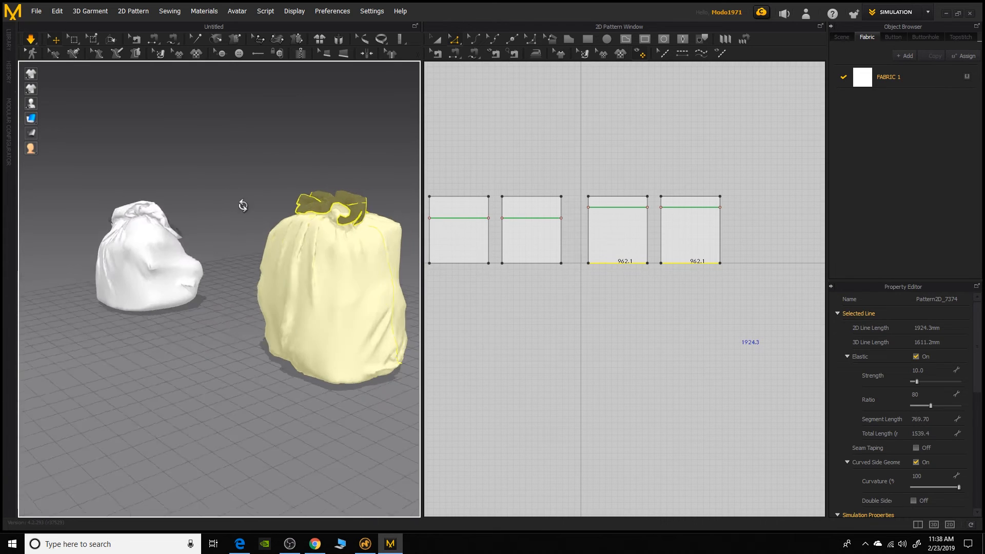
mouse_move(30, 118)
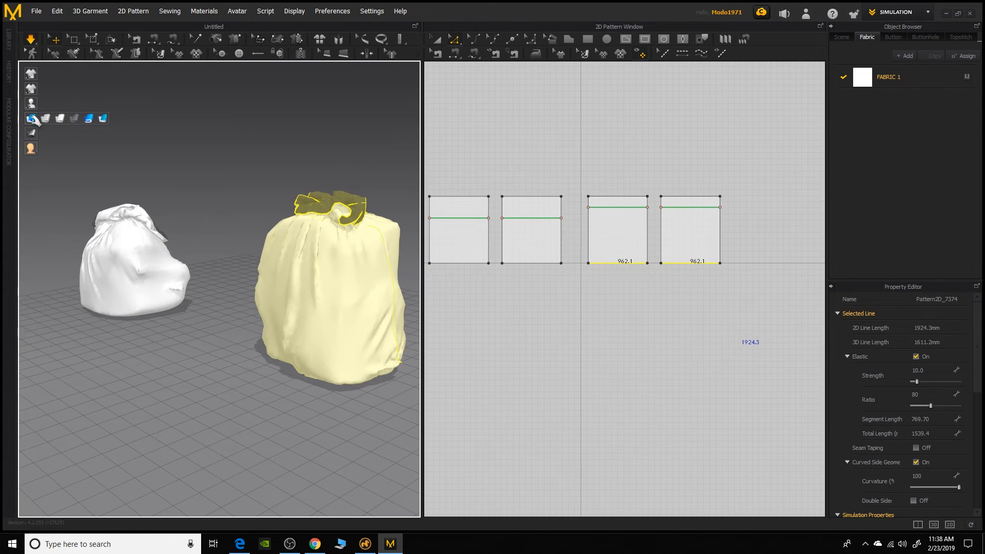
- Display the garments as wireframe meshes and orbit around the yellow bag
click(46, 118)
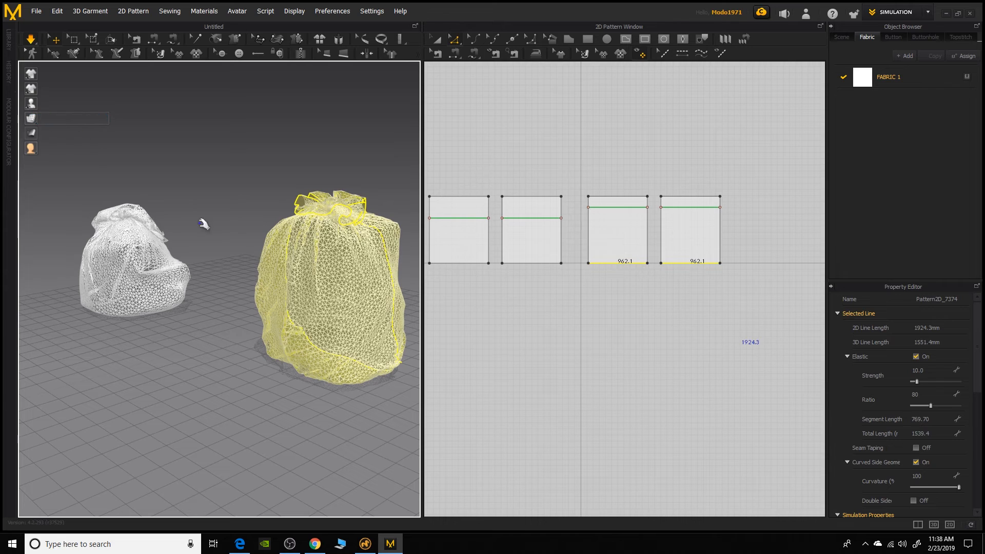
scroll(187, 209, down, 1)
mouse_move(312, 242)
right_down()
mouse_move(77, 245)
mouse_move(385, 254)
mouse_move(269, 260)
mouse_move(433, 283)
right_up()
mouse_move(318, 256)
right_down()
mouse_move(285, 265)
mouse_move(311, 256)
right_up()
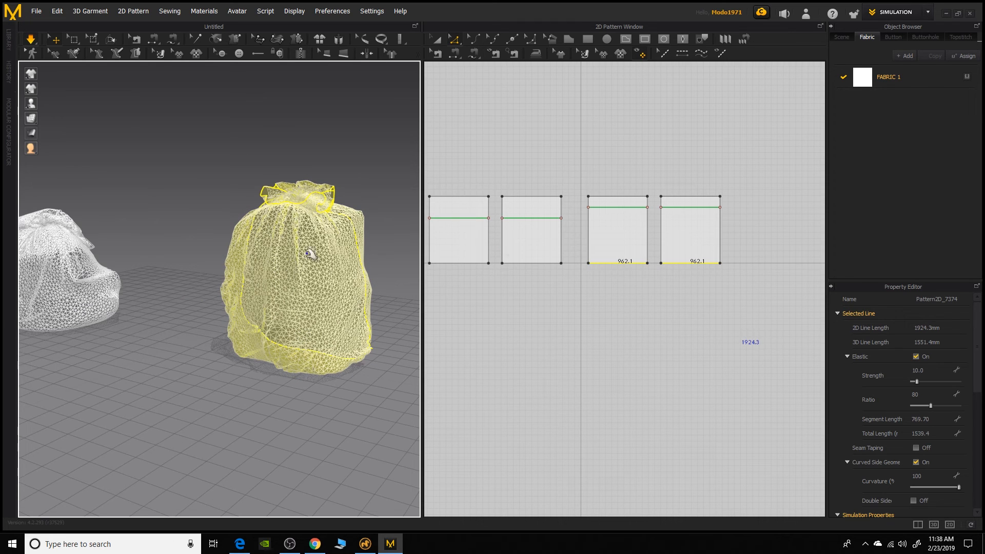
- Select the three right-hand pattern pieces and set their particle distance to 15
click(436, 39)
drag(437, 172, 760, 284)
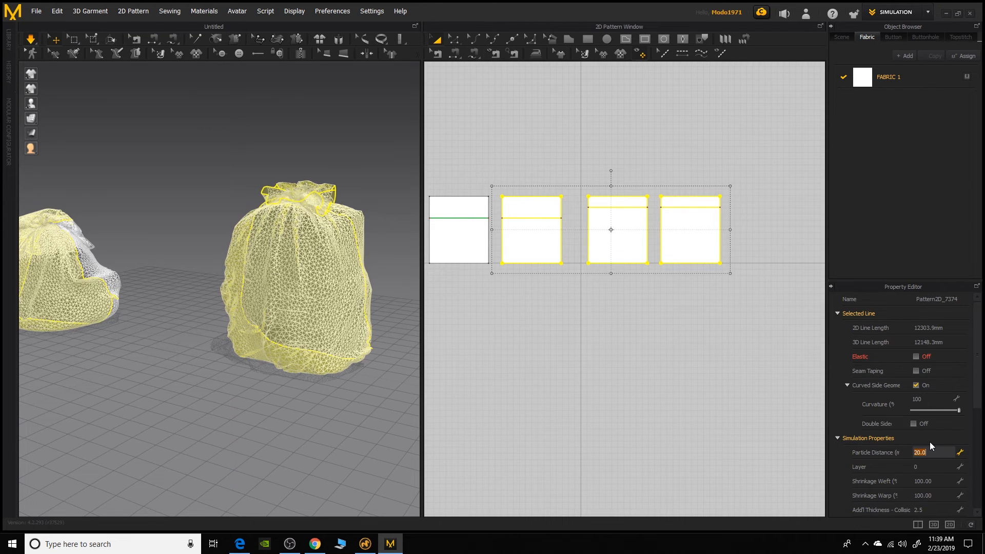
text(15)
key(Return)
scroll(297, 285, up, 4)
scroll(297, 284, down, 3)
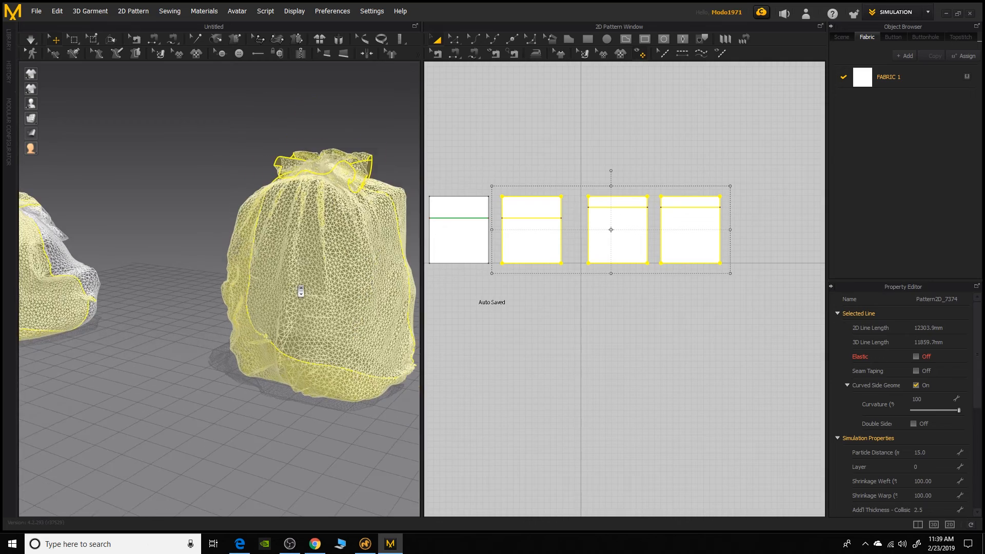
scroll(269, 255, up, 3)
scroll(270, 254, down, 5)
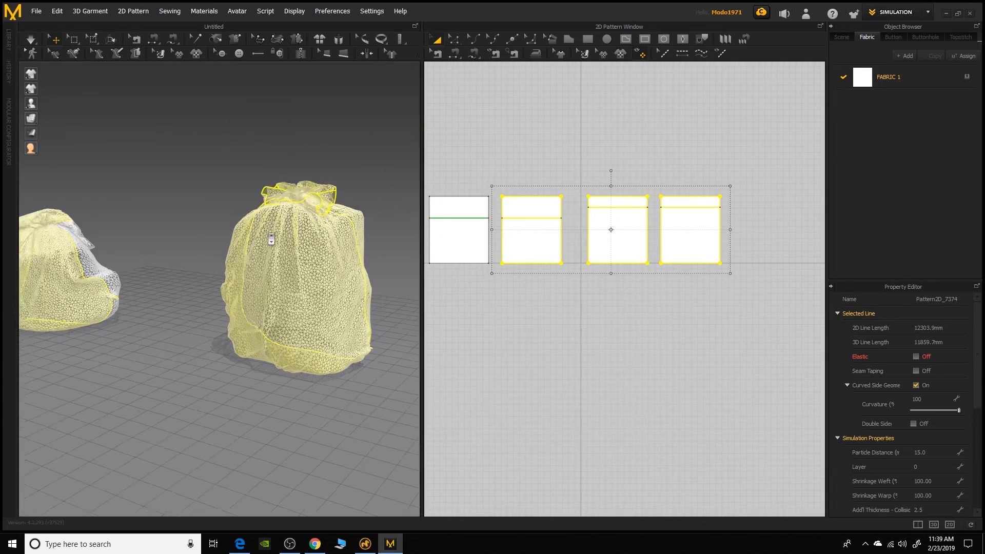
scroll(185, 177, up, 3)
scroll(330, 292, up, 4)
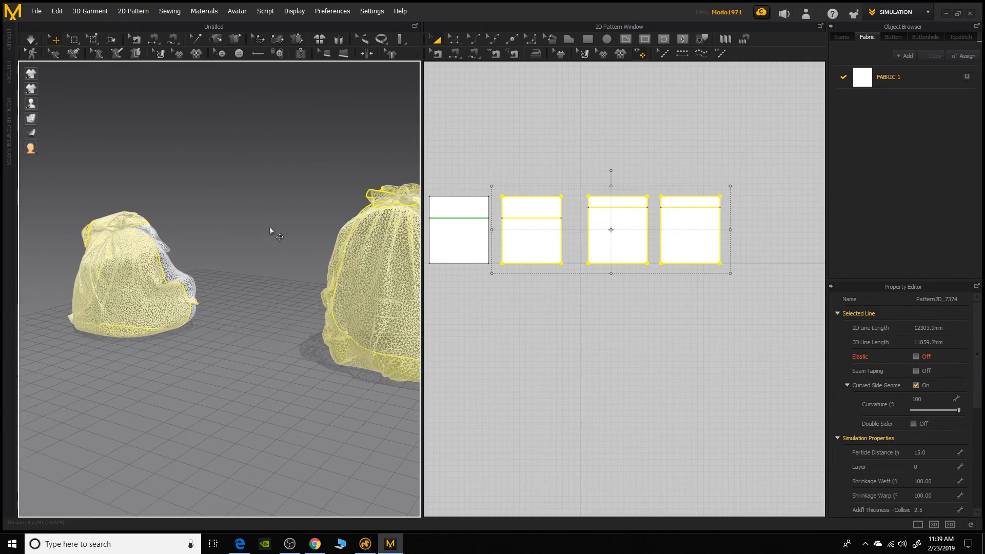
scroll(263, 219, down, 2)
scroll(946, 475, down, 3)
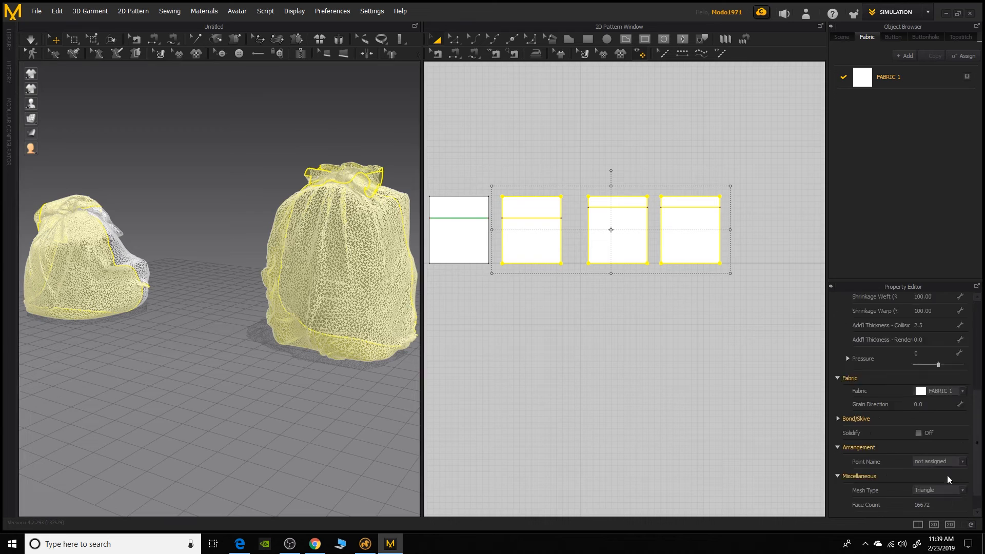
scroll(947, 475, down, 2)
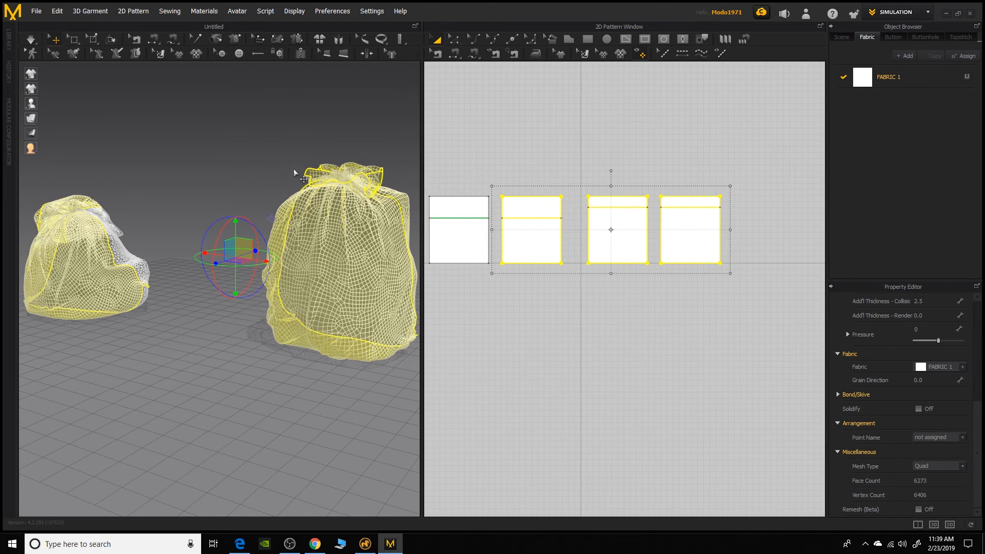
scroll(294, 169, down, 3)
scroll(280, 199, up, 3)
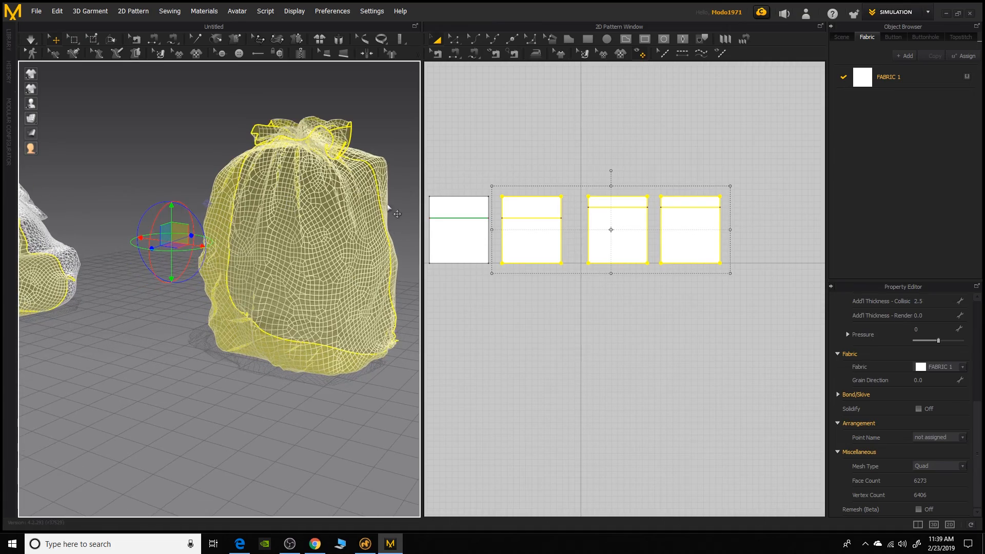
- Inspect the quad-meshed bags and turn on Remesh (Beta) for the selected pieces
right_drag(408, 244, 219, 231)
middle_drag(219, 231, 59, 198)
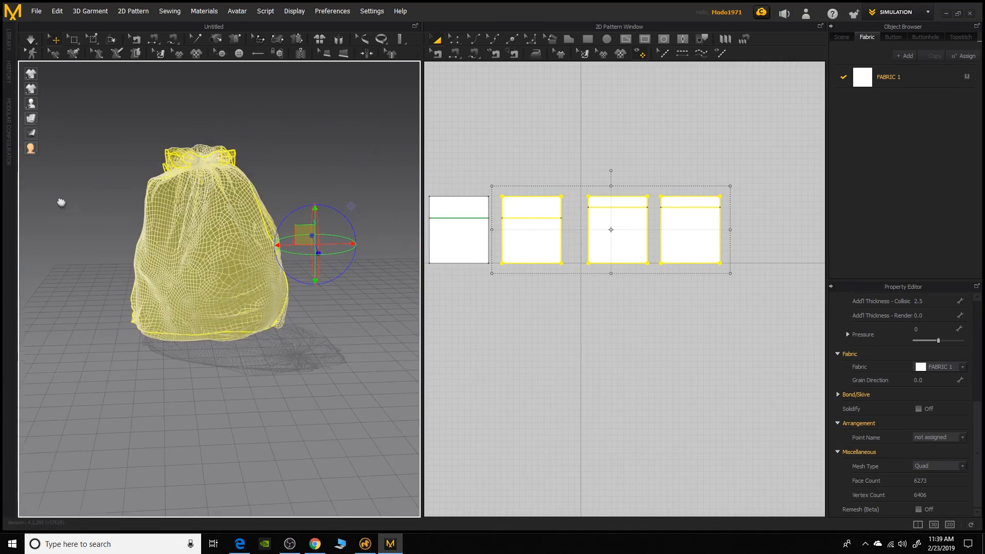
scroll(235, 223, up, 3)
mouse_move(345, 113)
right_down()
mouse_move(369, 124)
mouse_move(301, 166)
mouse_move(348, 165)
right_up()
scroll(349, 165, up, 3)
right_drag(247, 123, 243, 124)
scroll(243, 124, down, 2)
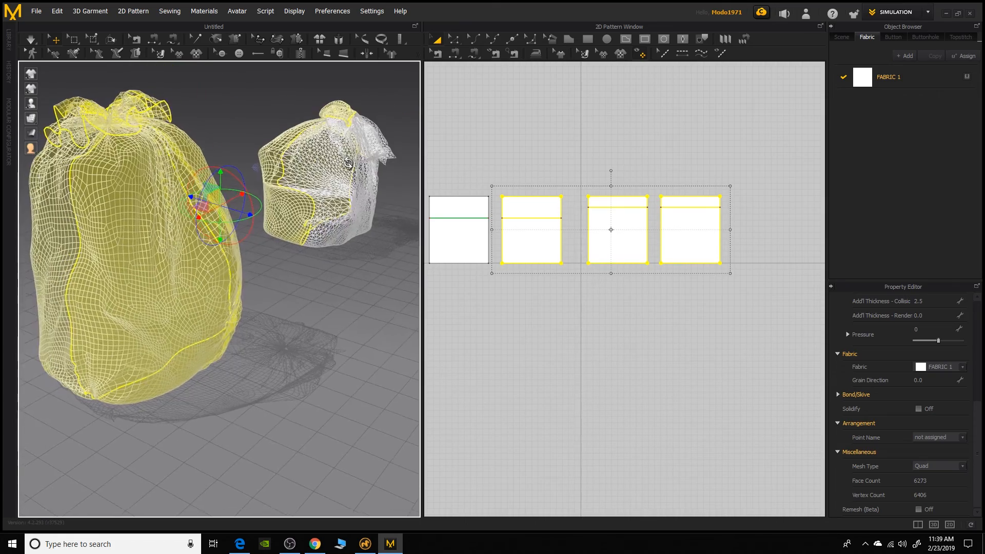
middle_drag(242, 124, 311, 151)
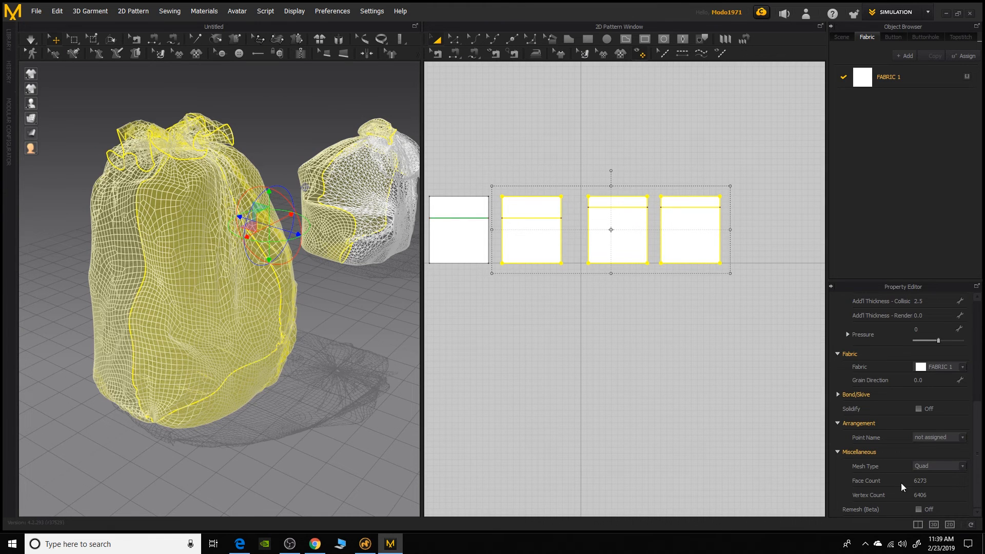
click(919, 509)
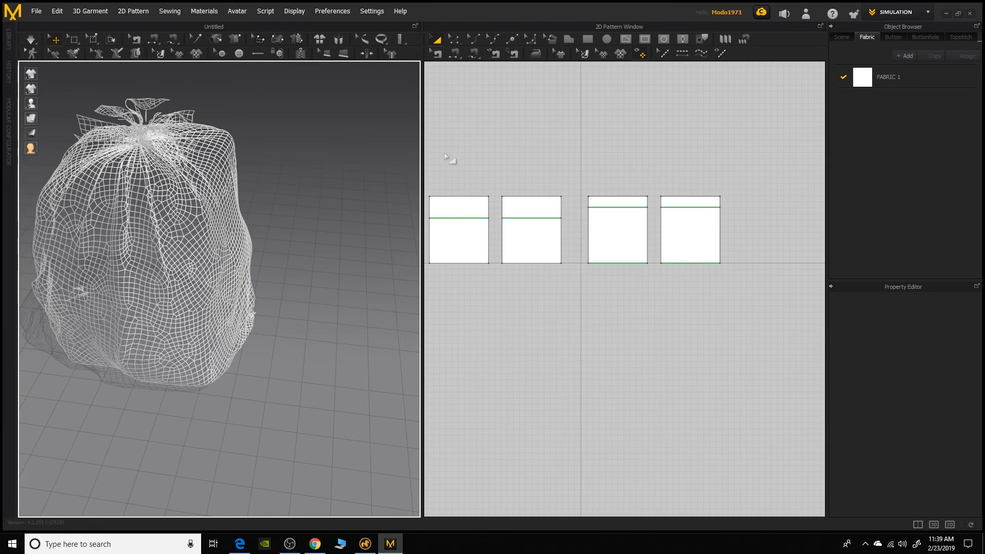
scroll(241, 225, down, 4)
scroll(239, 227, down, 2)
- Select the first left-hand pattern piece, then clear the selection
right_drag(236, 227, 205, 238)
scroll(216, 231, down, 3)
scroll(207, 234, up, 4)
scroll(206, 237, up, 3)
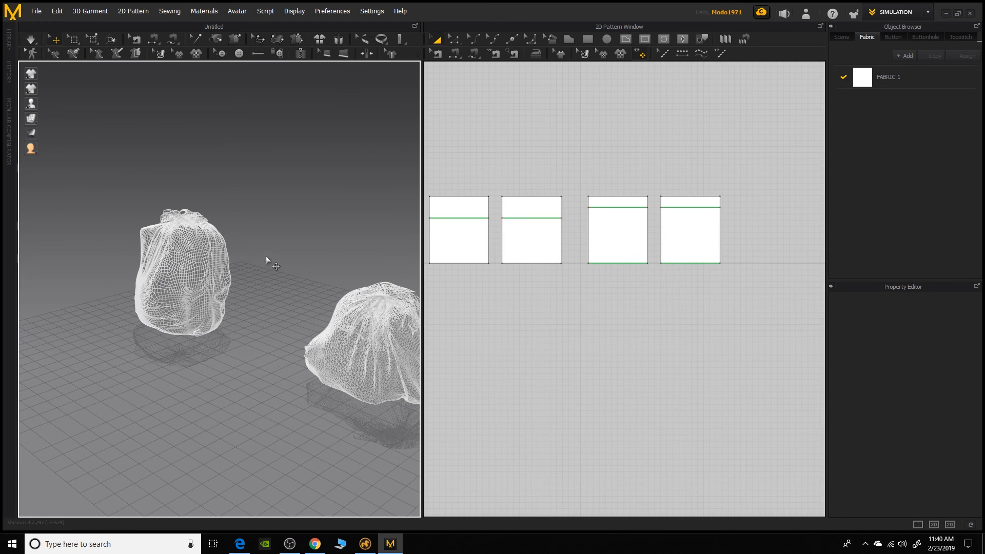
drag(454, 199, 486, 251)
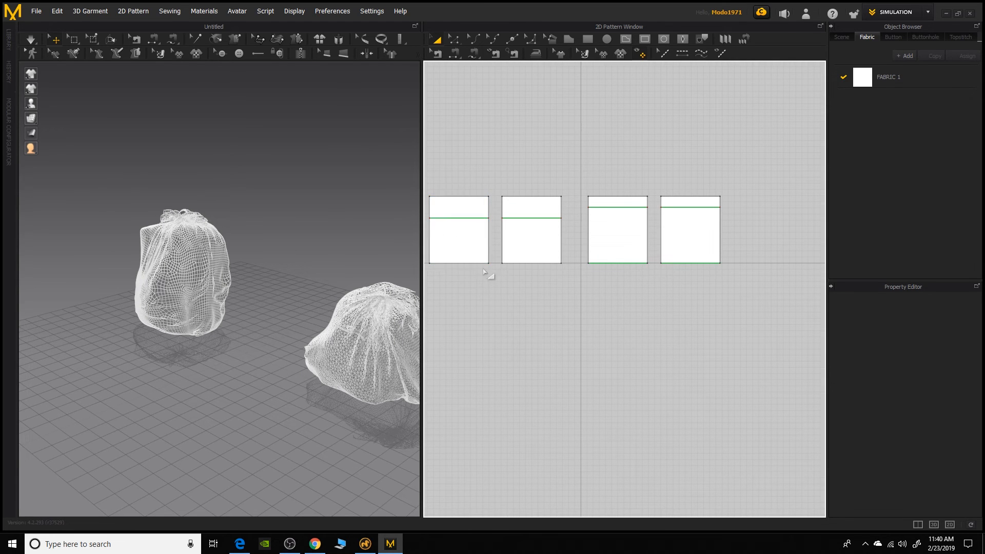
click(452, 206)
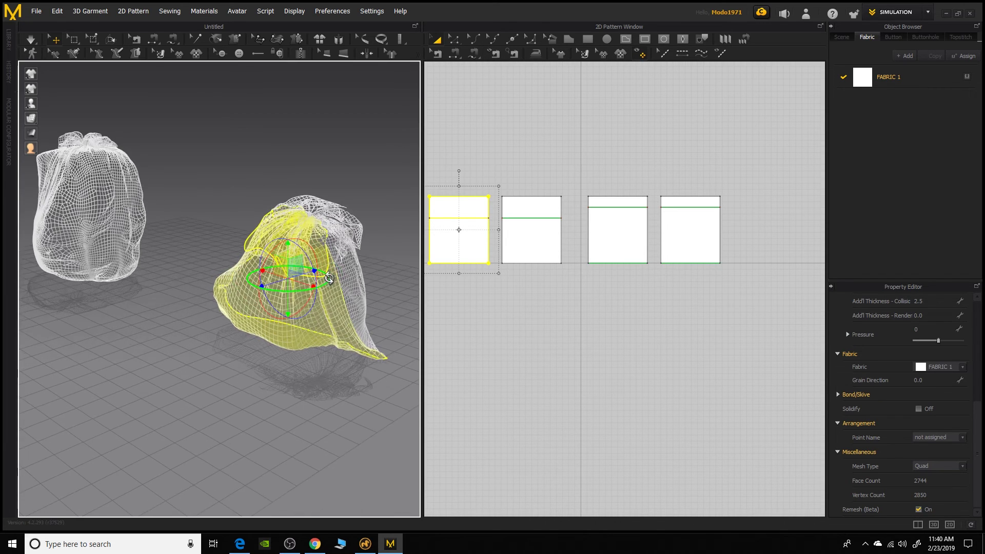
right_drag(327, 277, 305, 158)
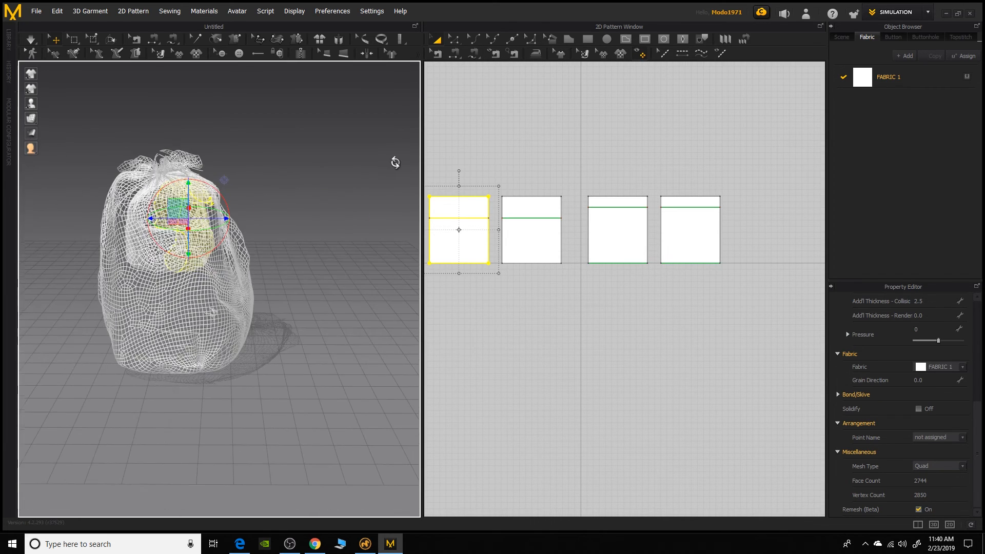
click(305, 158)
mouse_move(31, 117)
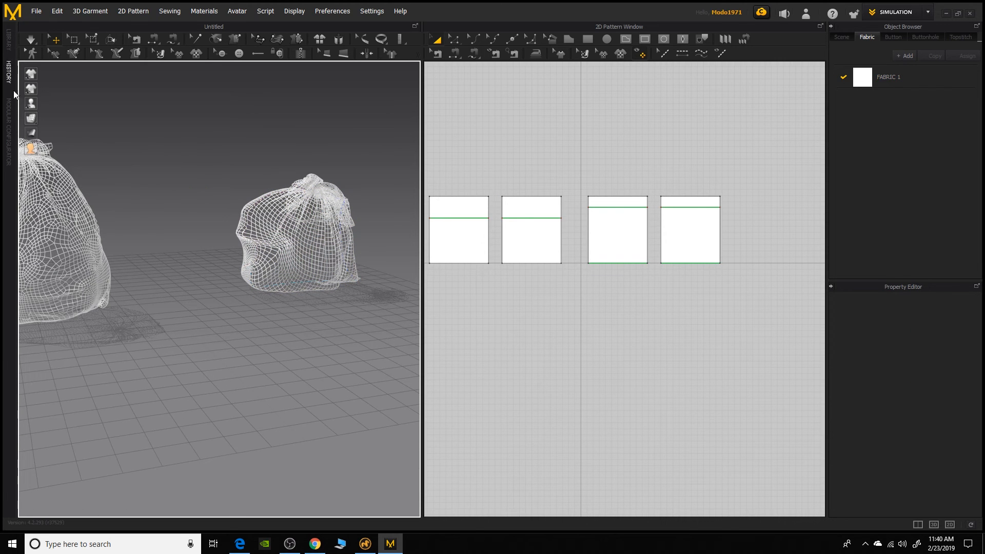
- Show the bags shaded, then give FABRIC 1 gray colour 666666 and roughness 7
click(60, 118)
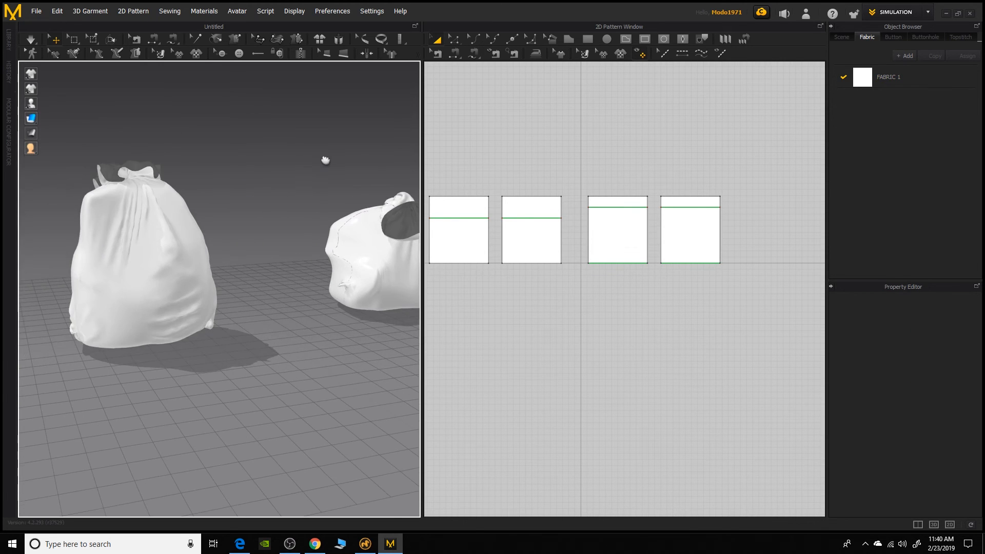
right_drag(227, 146, 318, 168)
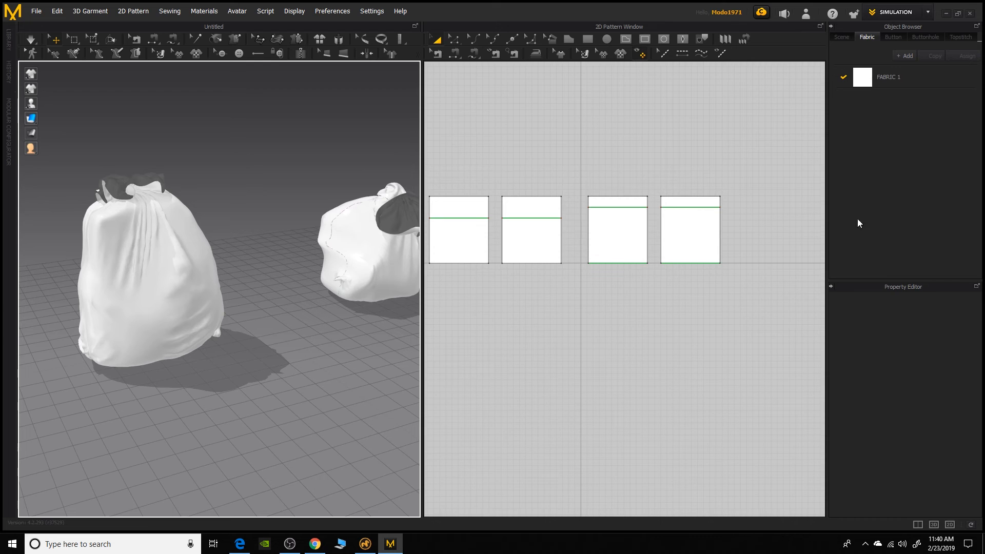
click(882, 83)
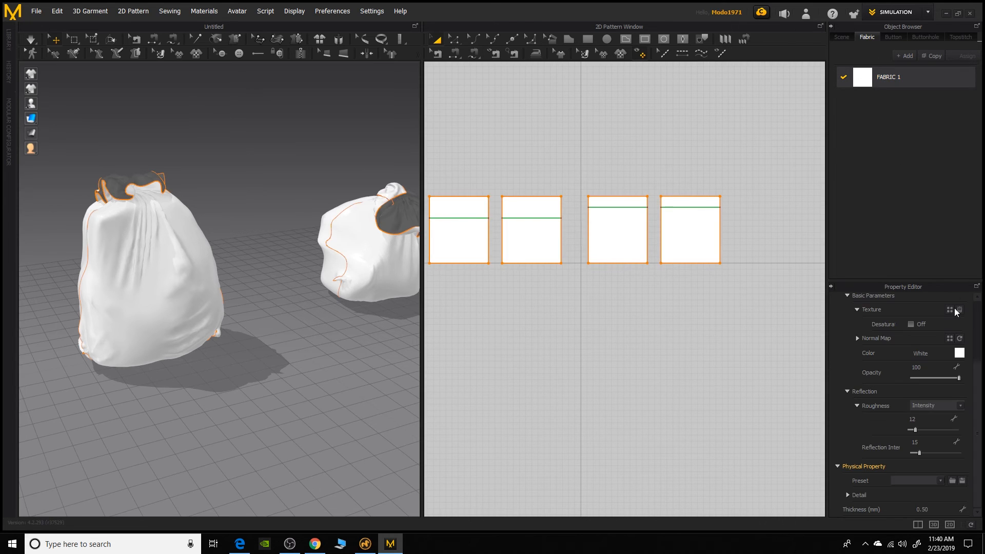
click(959, 354)
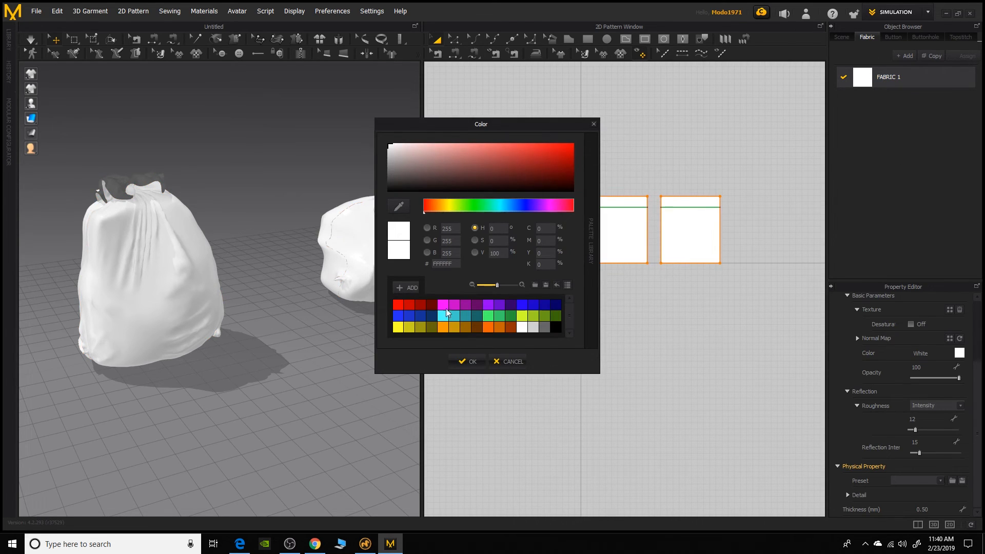
click(544, 327)
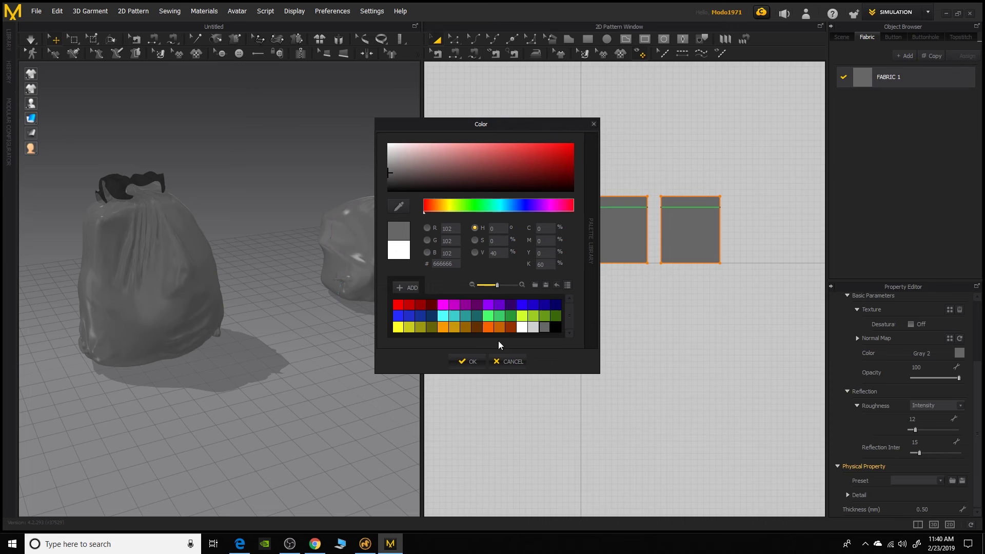
click(472, 362)
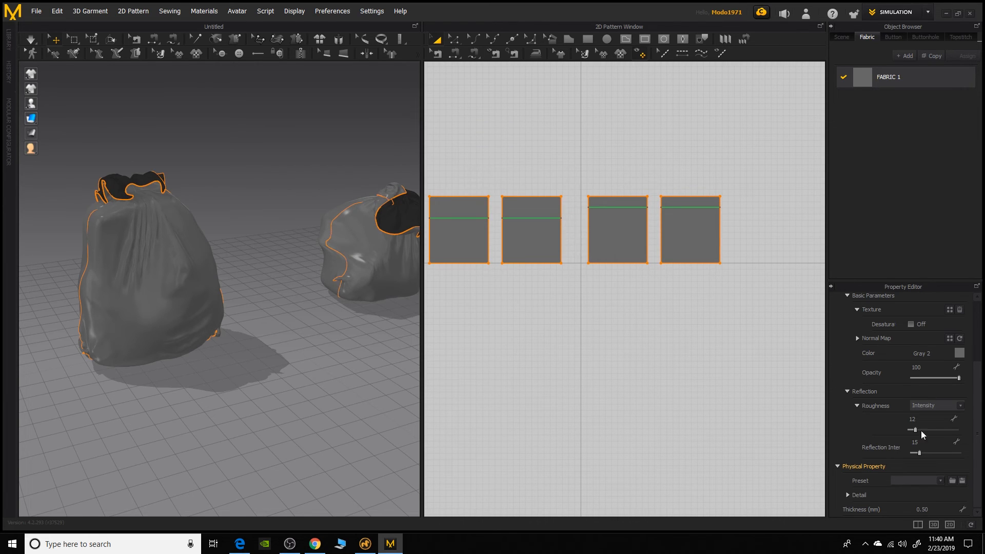
drag(914, 430, 912, 431)
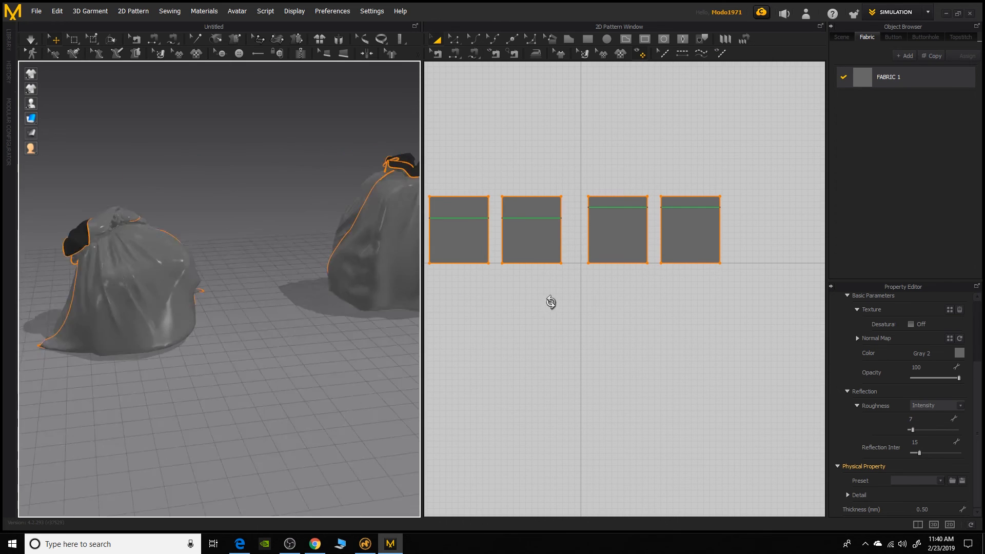
right_drag(416, 302, 240, 220)
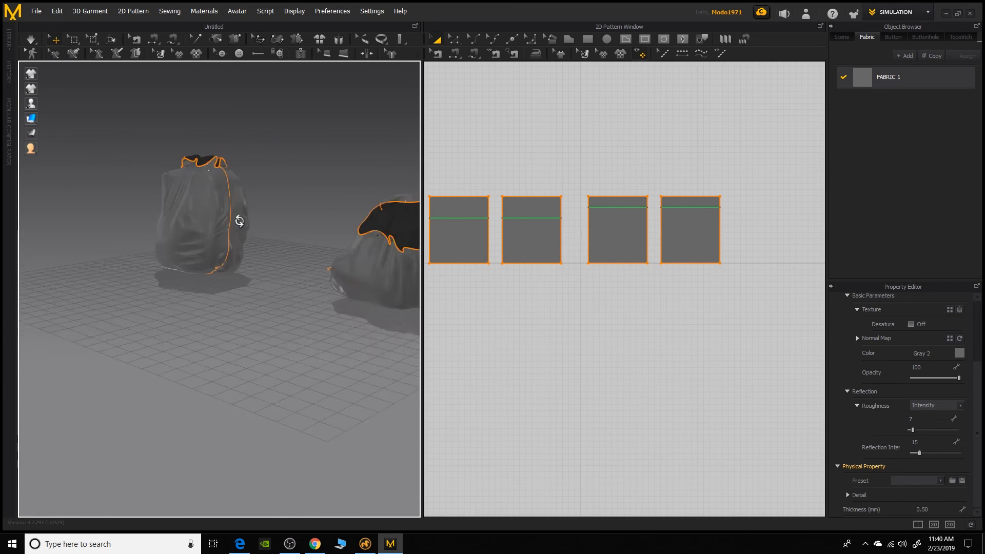
click(415, 183)
- Select the right-hand pieces, edit the fabric thickness, and bring up the File export format list
right_drag(310, 164, 230, 170)
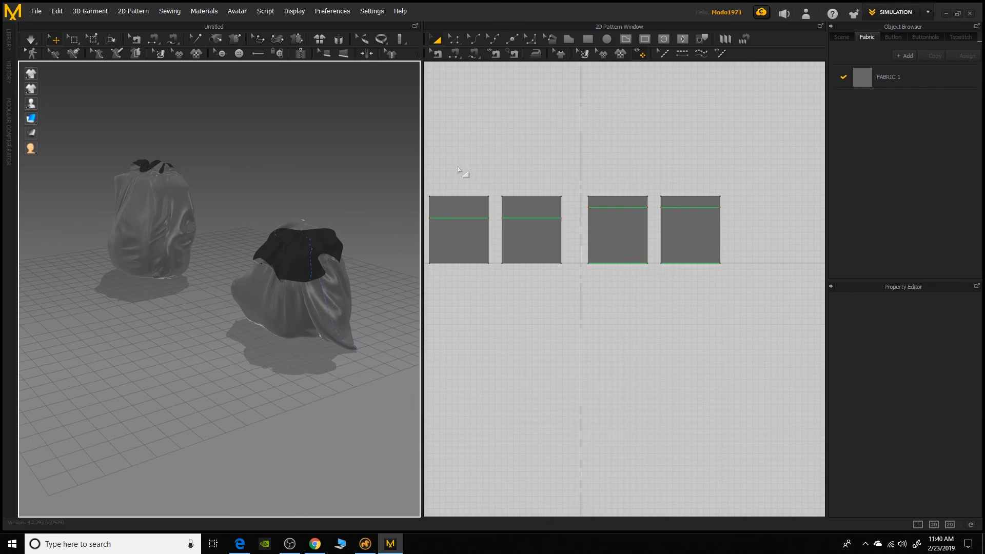
drag(462, 172, 774, 366)
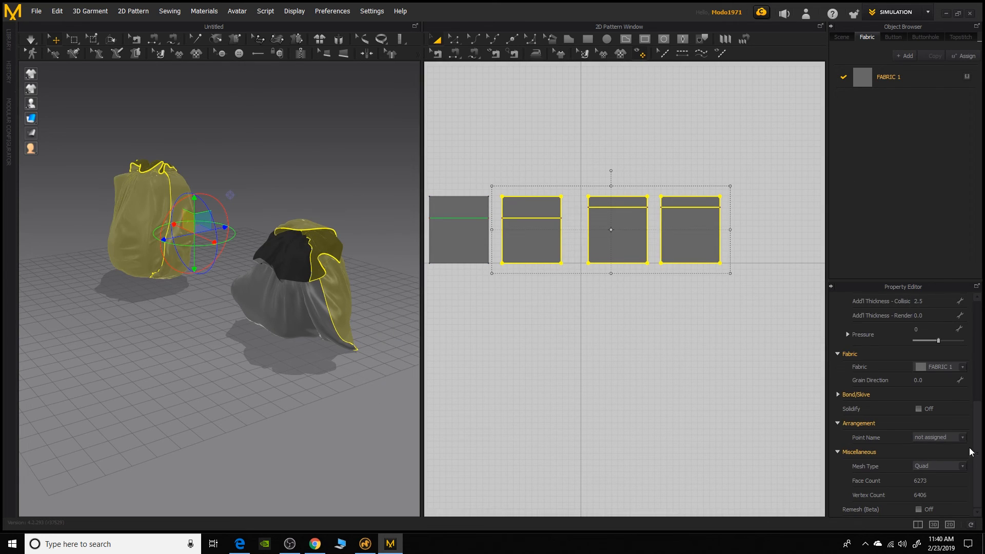
click(870, 77)
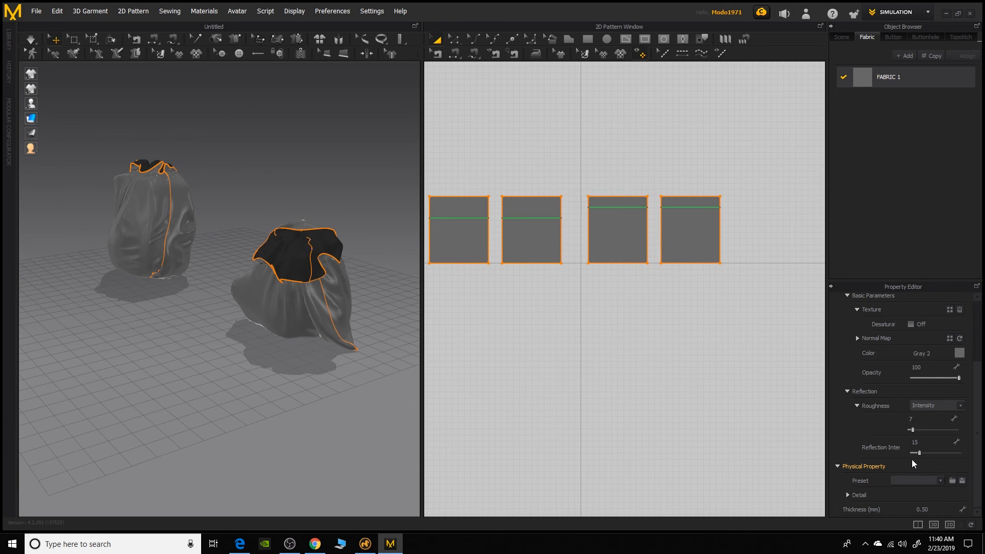
double_click(928, 510)
click(36, 11)
mouse_move(42, 145)
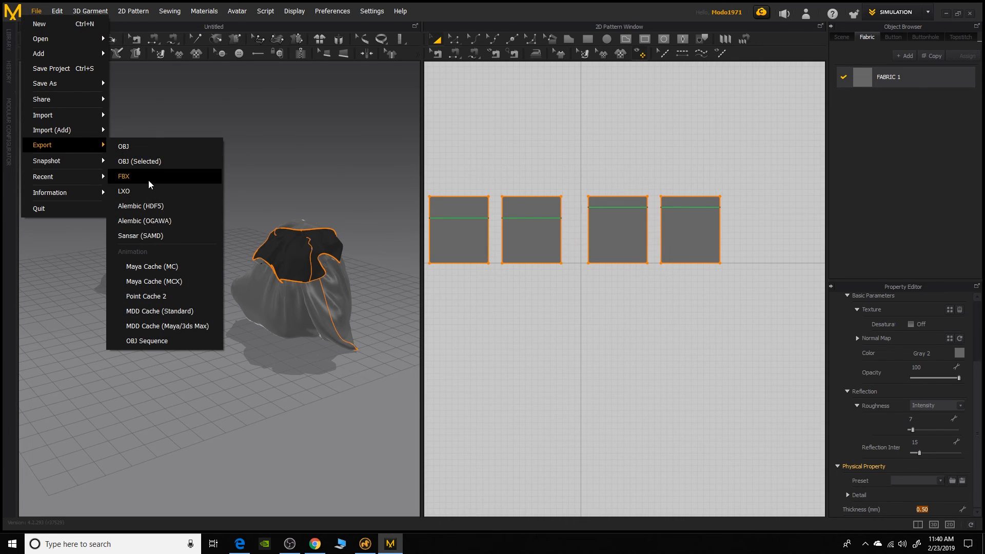
- Export as FBX, saving the file as TrashbagSimmed on the Desktop
click(123, 175)
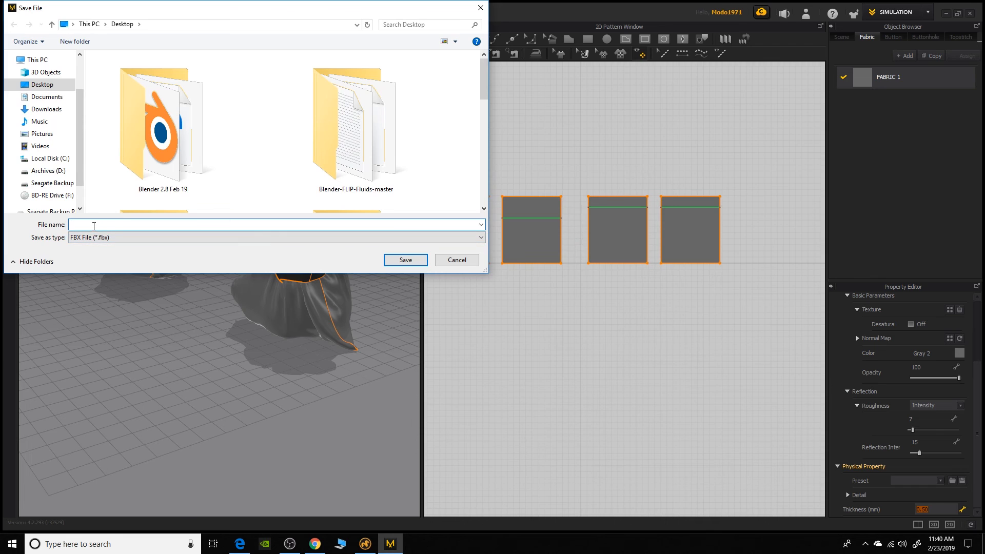
text(tRAS)
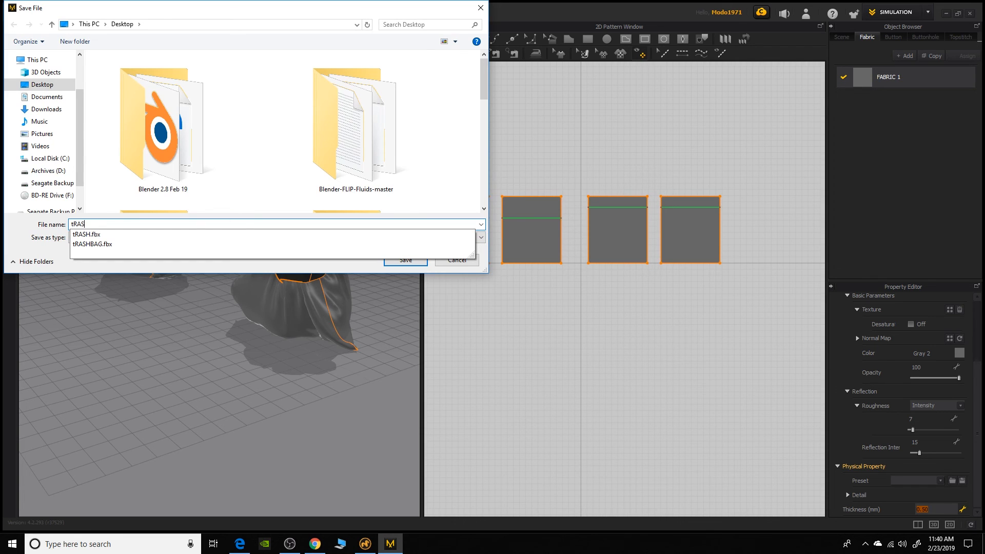
key(BackSpace)
key(BackSpace)
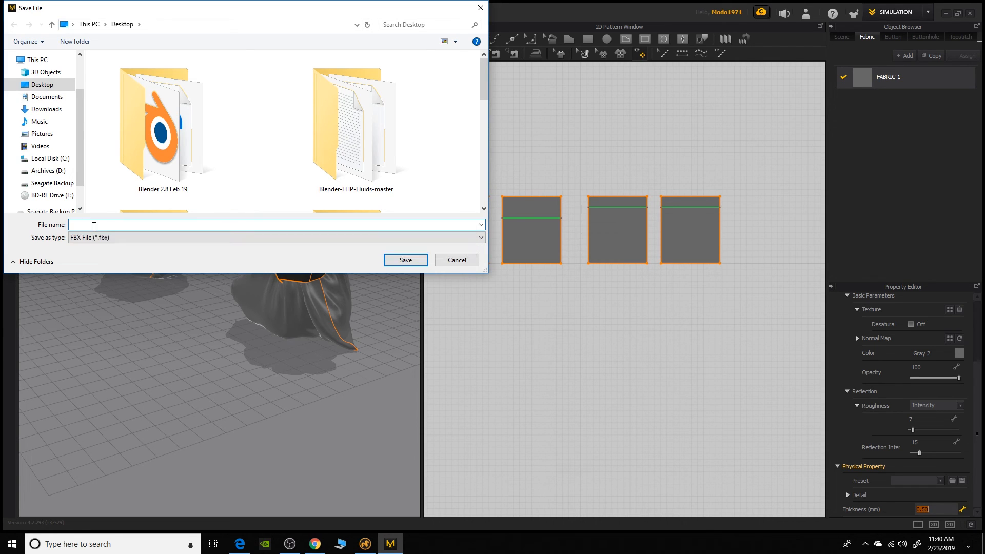
text(Trashbag)
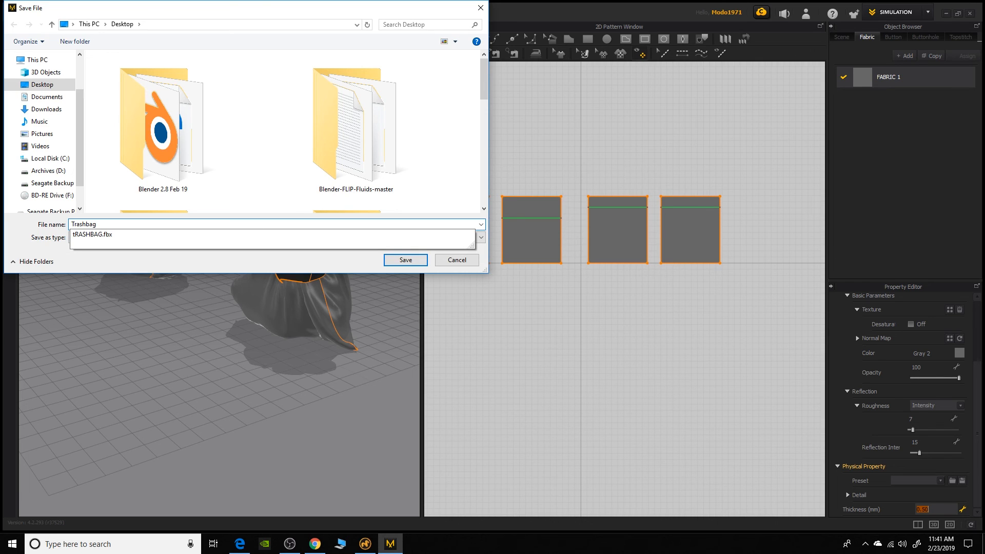
text(Simmed)
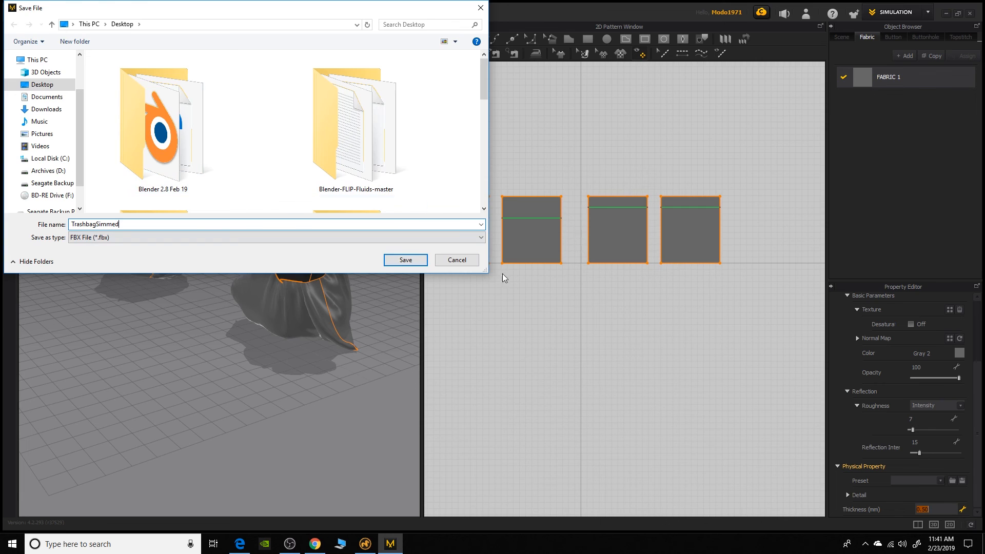
click(406, 260)
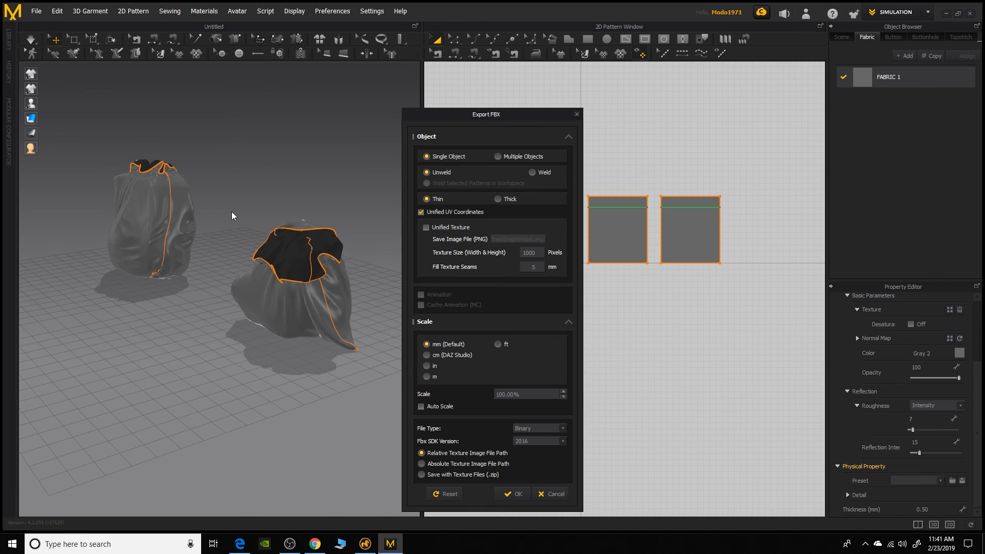
- Set the FBX export to Thick with Unified Texture and confirm the export
drag(493, 114, 417, 75)
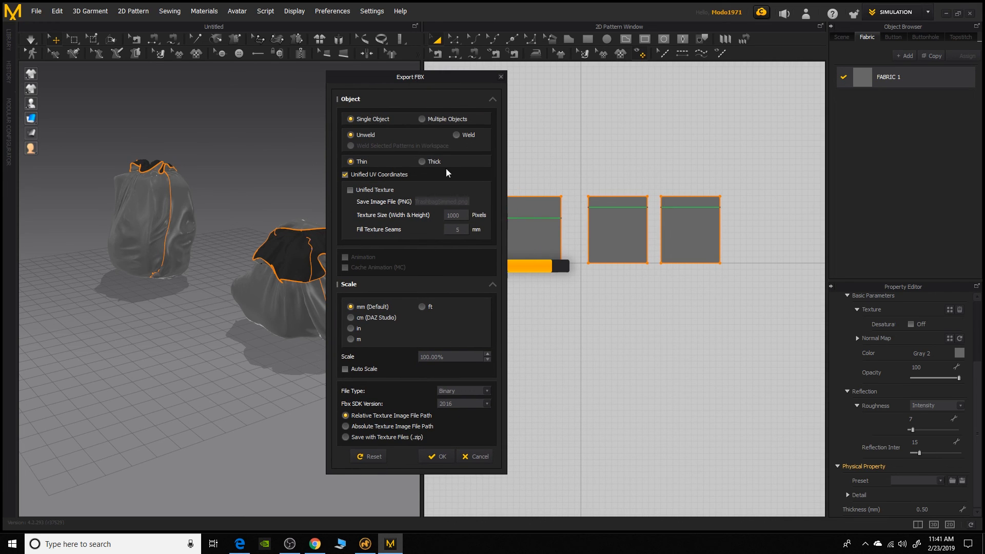
click(423, 161)
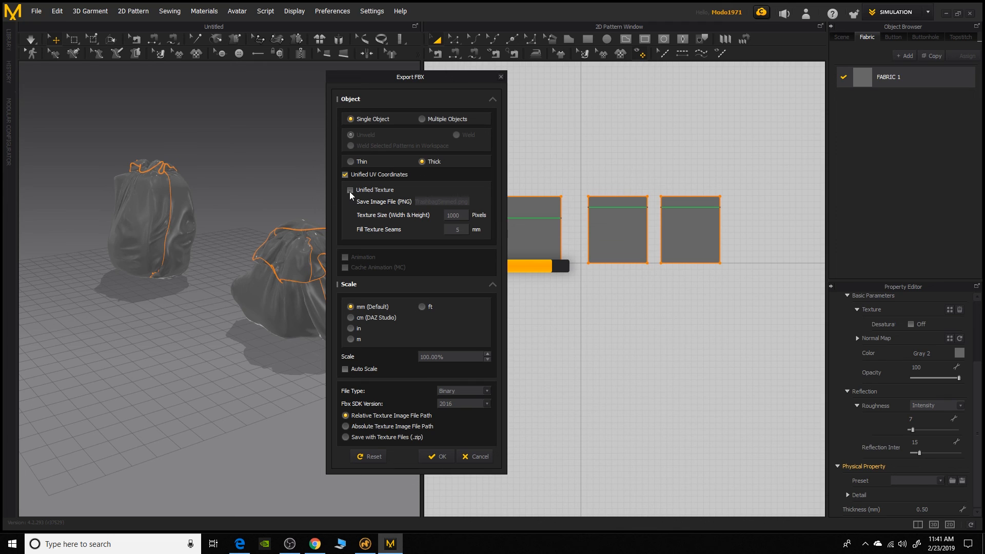
click(350, 190)
click(436, 456)
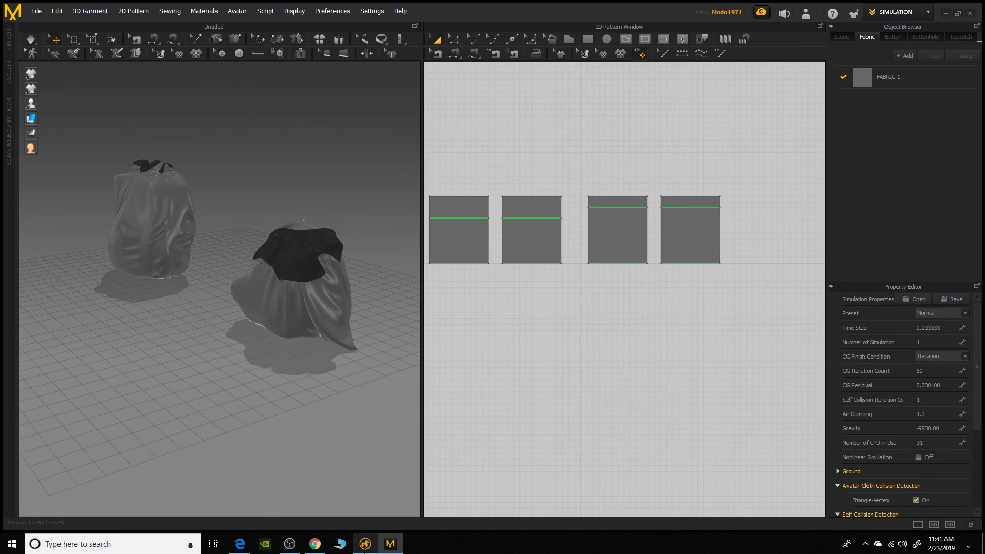
- In Modo, close the old tRASHBAG.fbx scene without saving changes
click(366, 544)
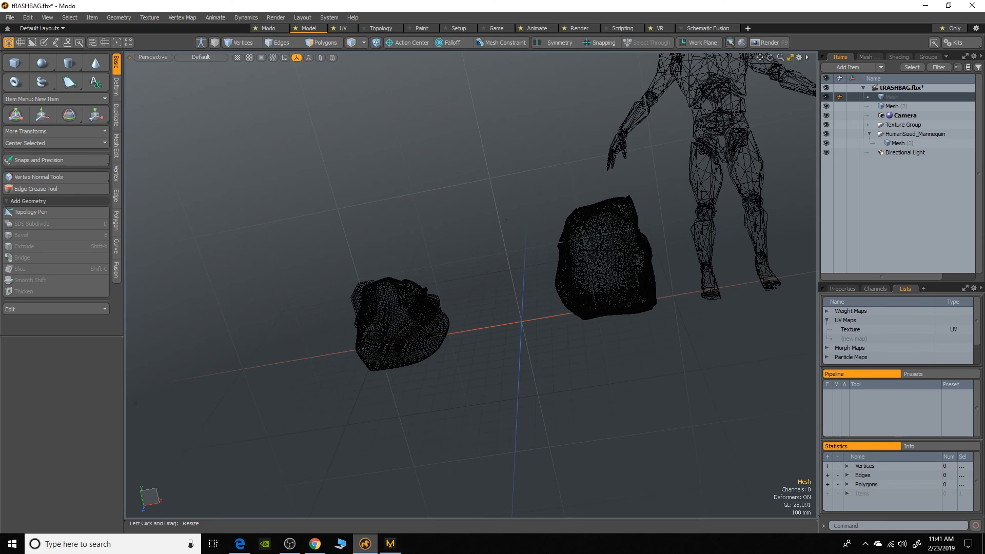
click(9, 16)
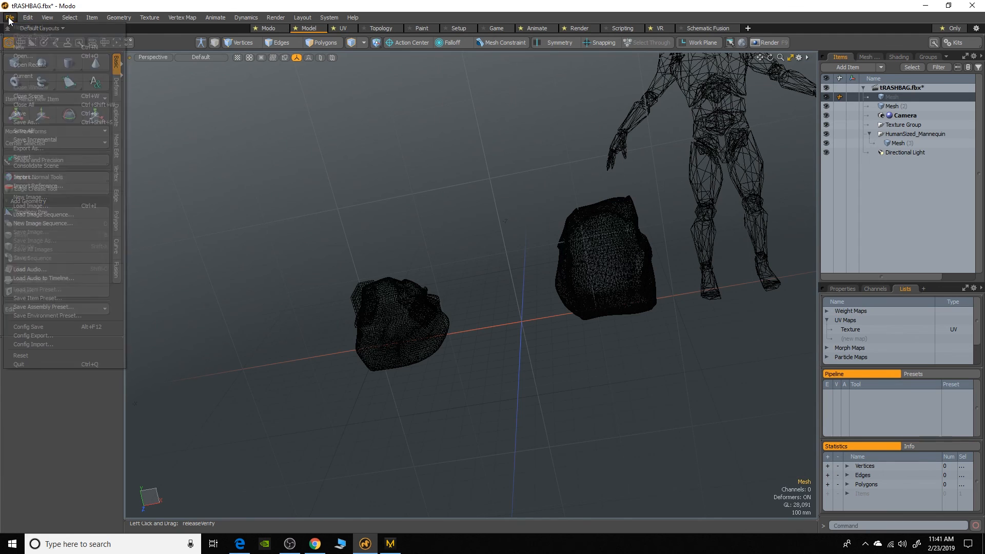
click(43, 87)
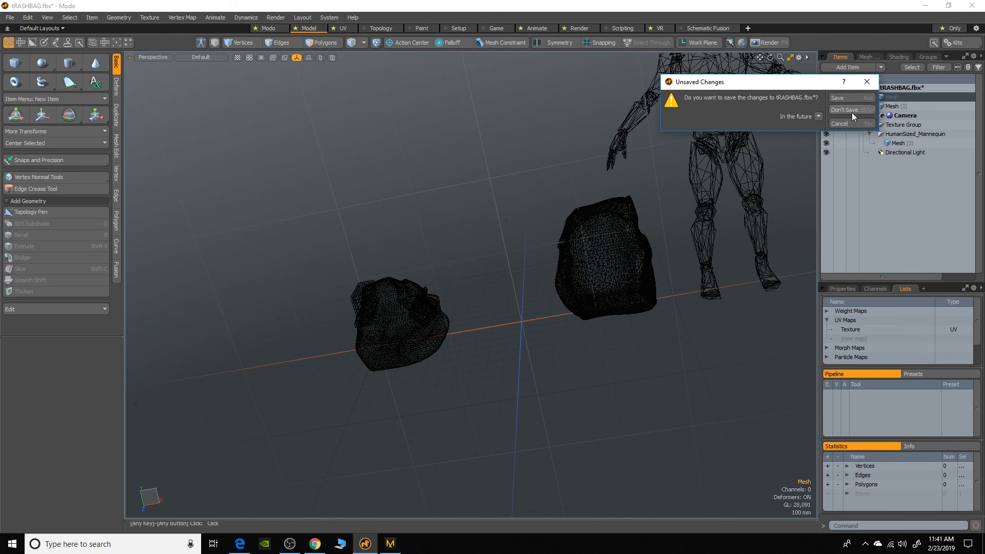
click(851, 111)
- Load the TrashbagSimmed FBX file into Modo
click(9, 18)
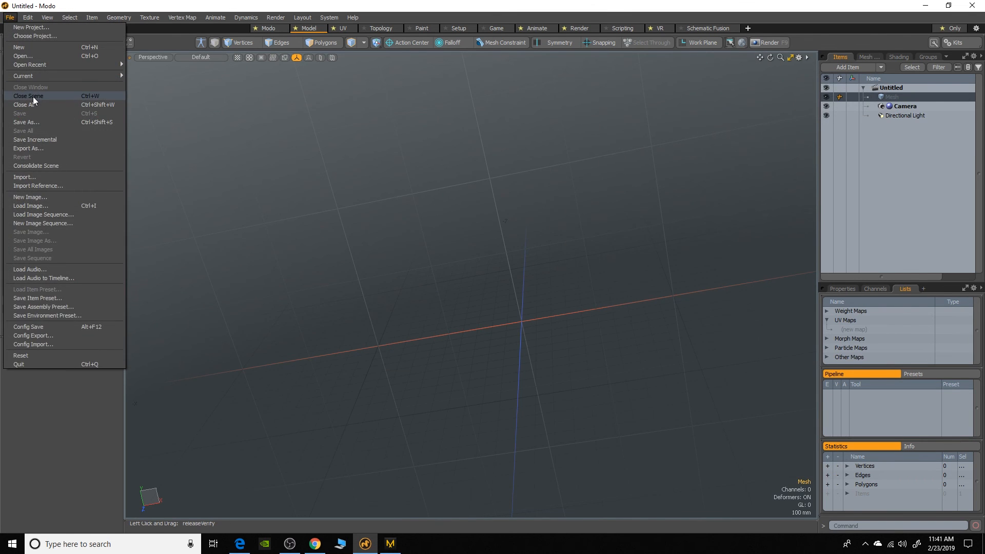
click(34, 60)
scroll(481, 150, down, 1)
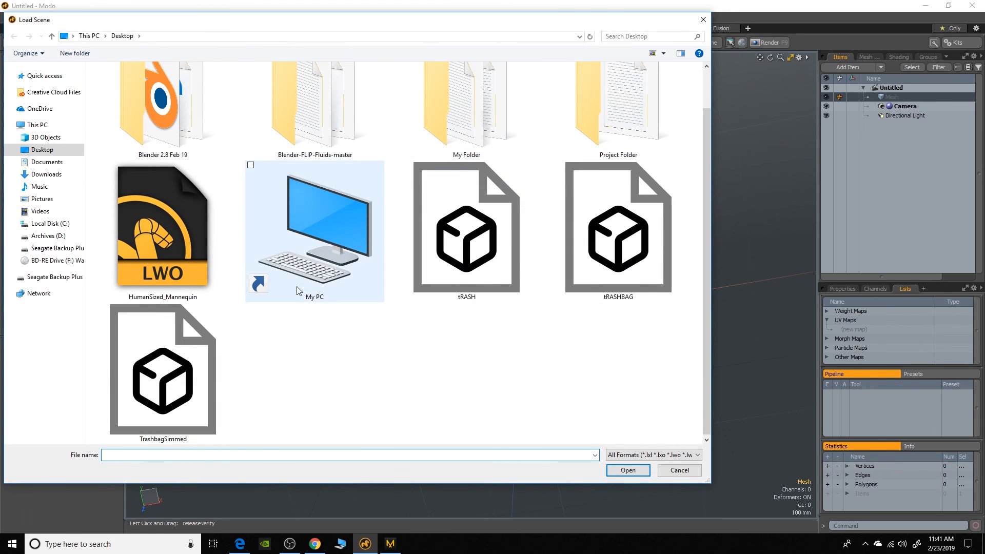
double_click(163, 370)
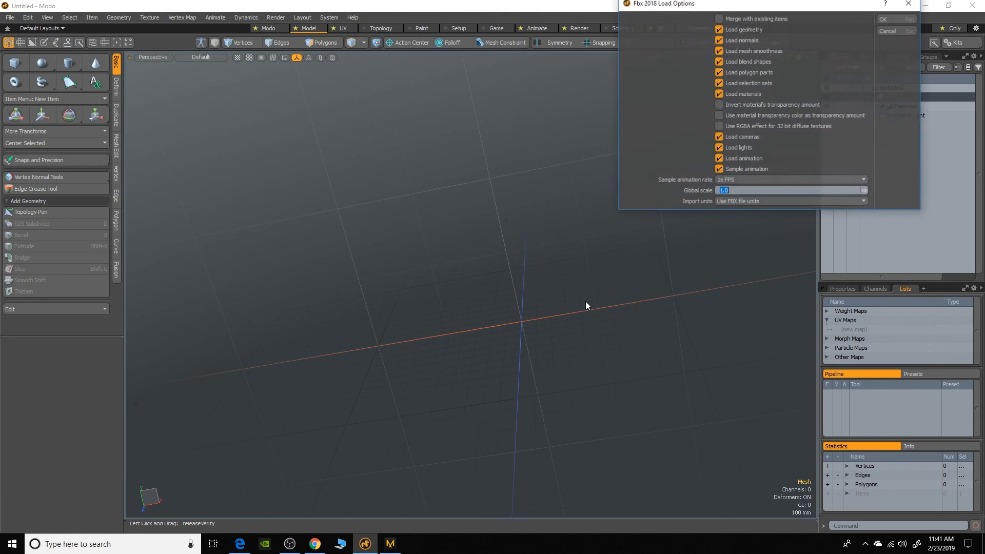
- Accept the FBX load options and orbit around the imported bags
click(871, 22)
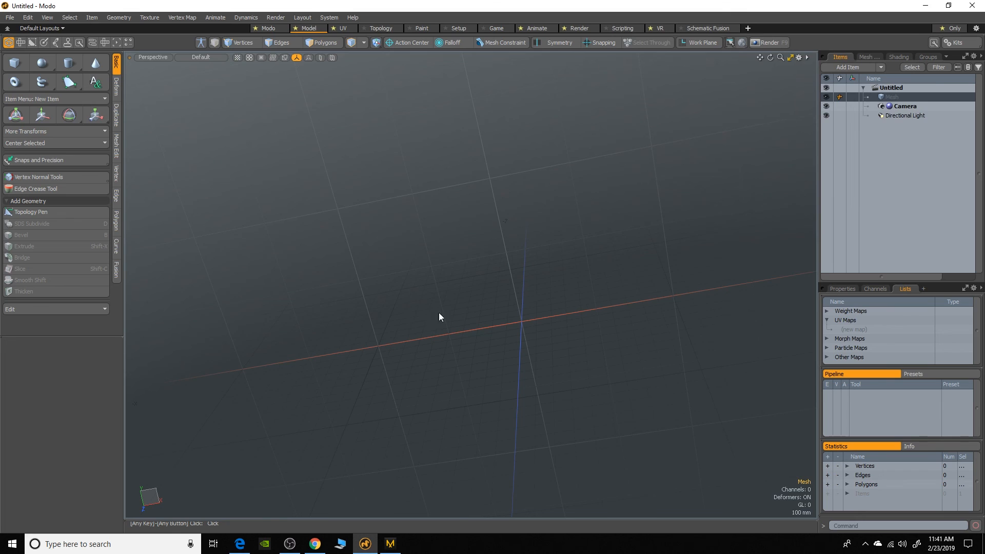
click(545, 247)
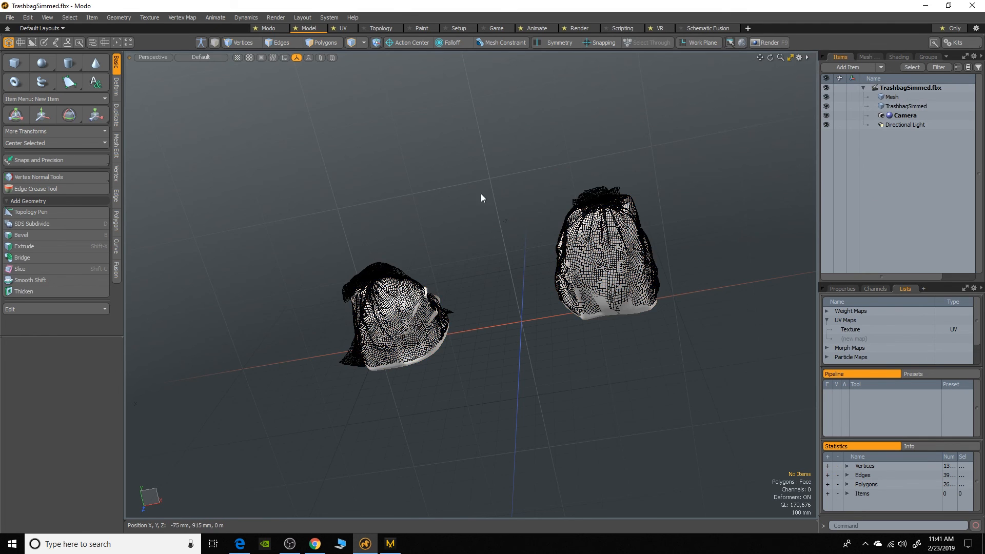
alt+drag(481, 194, 585, 230)
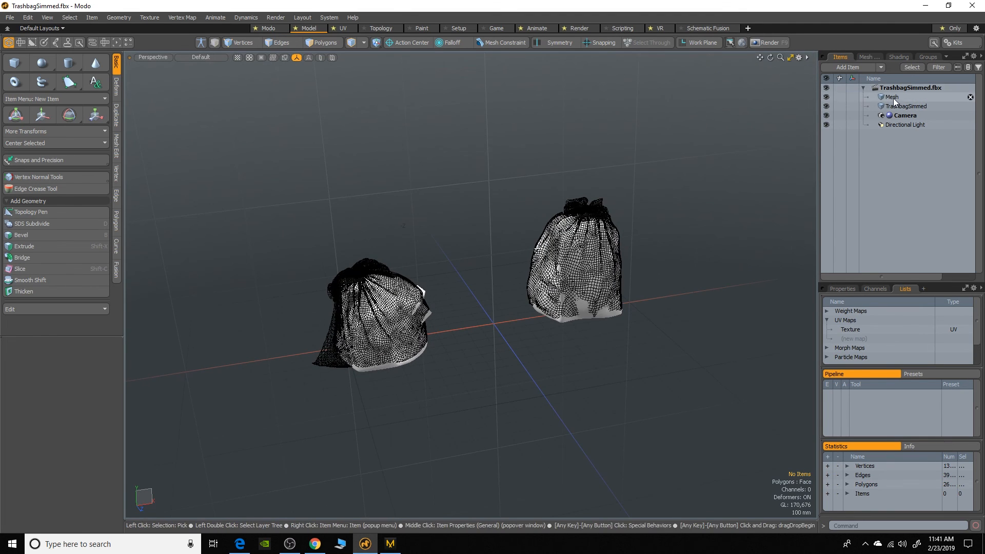
scroll(537, 261, up, 4)
mouse_move(537, 261)
alt+mouse_down()
mouse_move(461, 293)
mouse_move(585, 292)
alt+mouse_up()
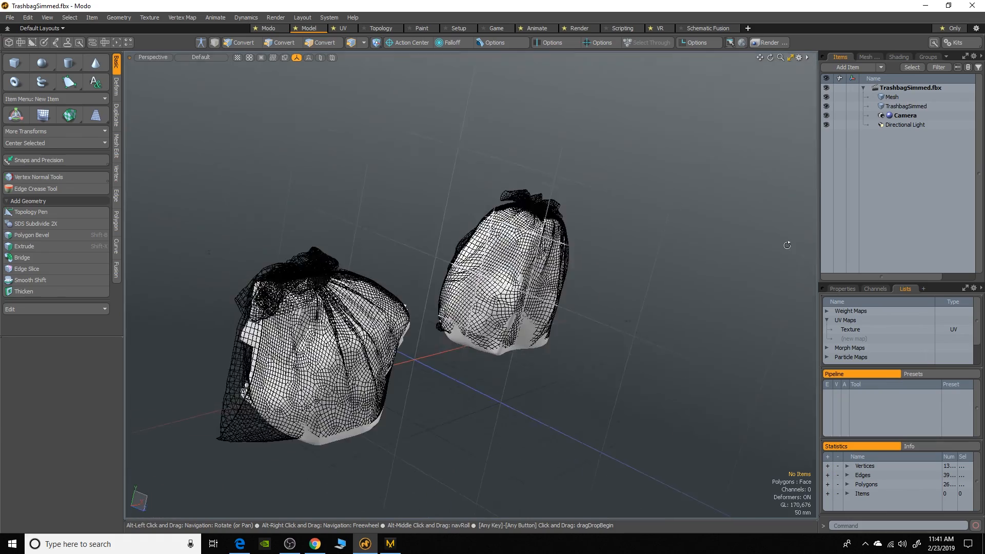
scroll(539, 262, down, 3)
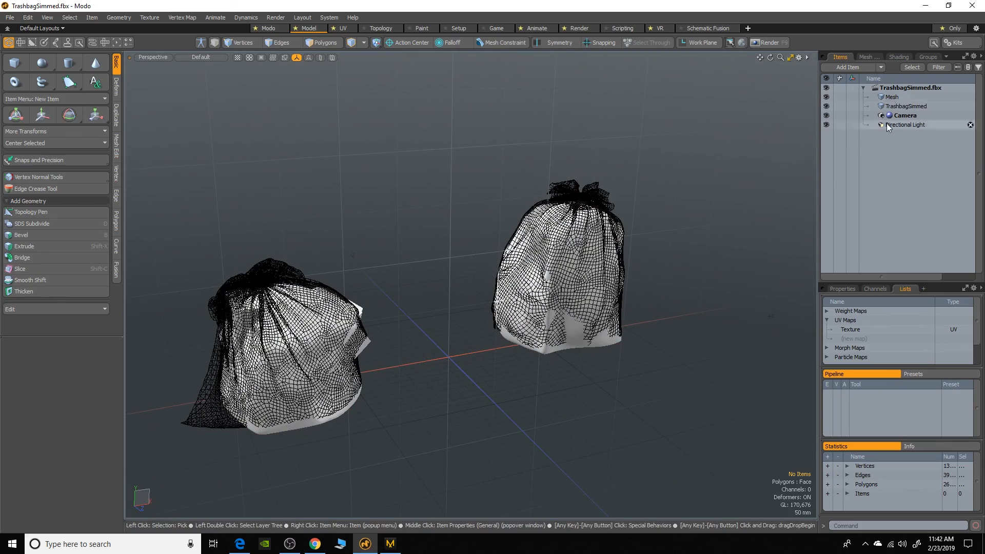
- Hide the extra Mesh item, leaving the two solid TrashbagSimmed bags visible for inspection
click(825, 98)
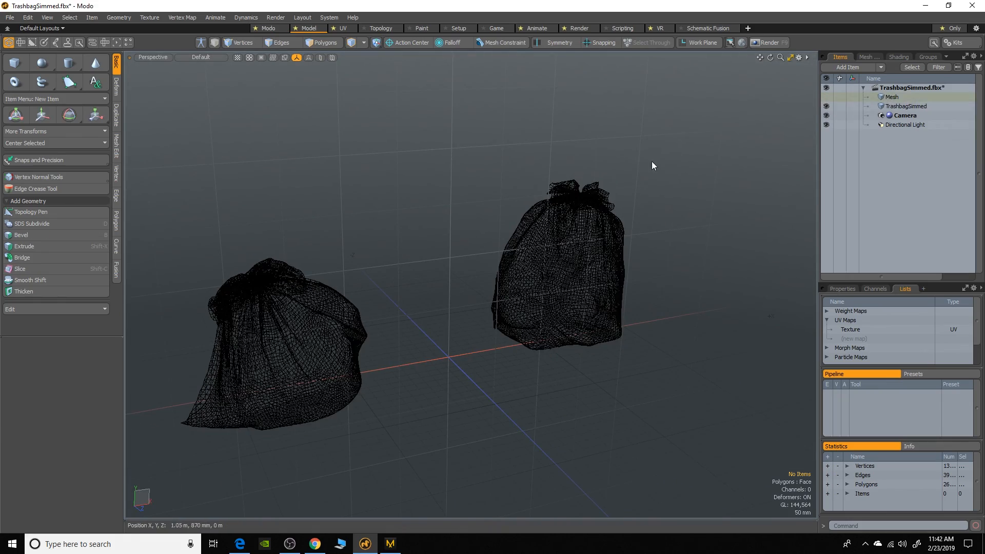
click(904, 106)
click(654, 281)
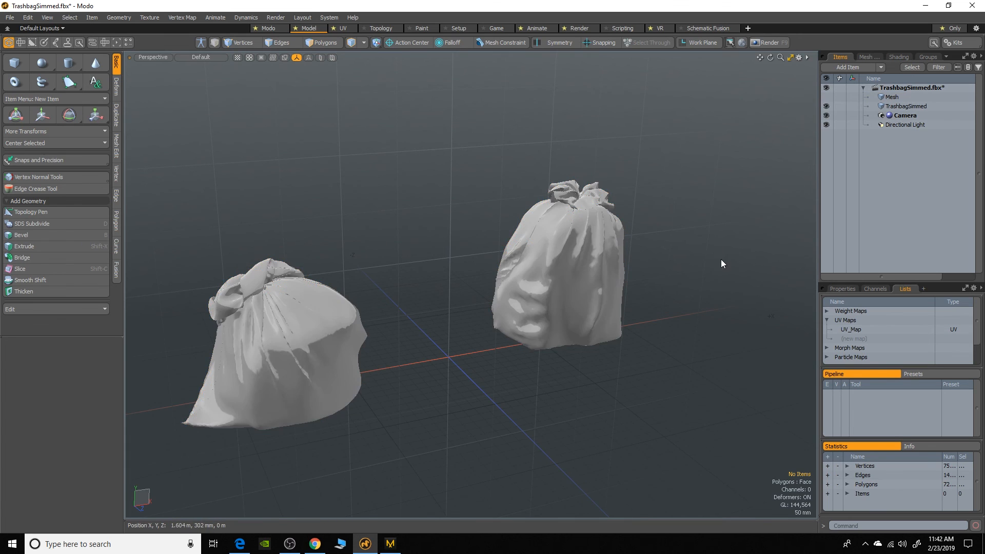
mouse_move(721, 260)
alt+mouse_down()
mouse_move(721, 342)
mouse_move(487, 311)
alt+mouse_up()
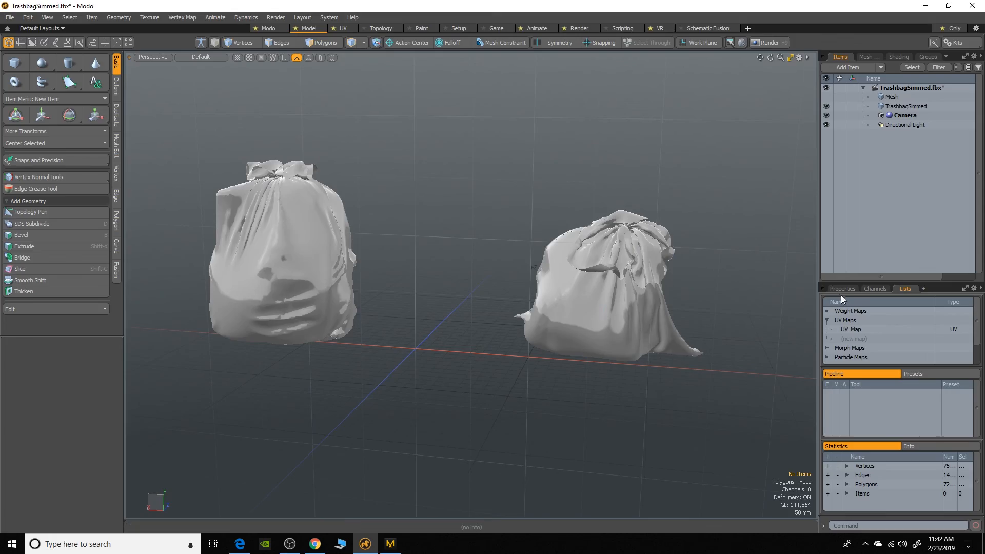